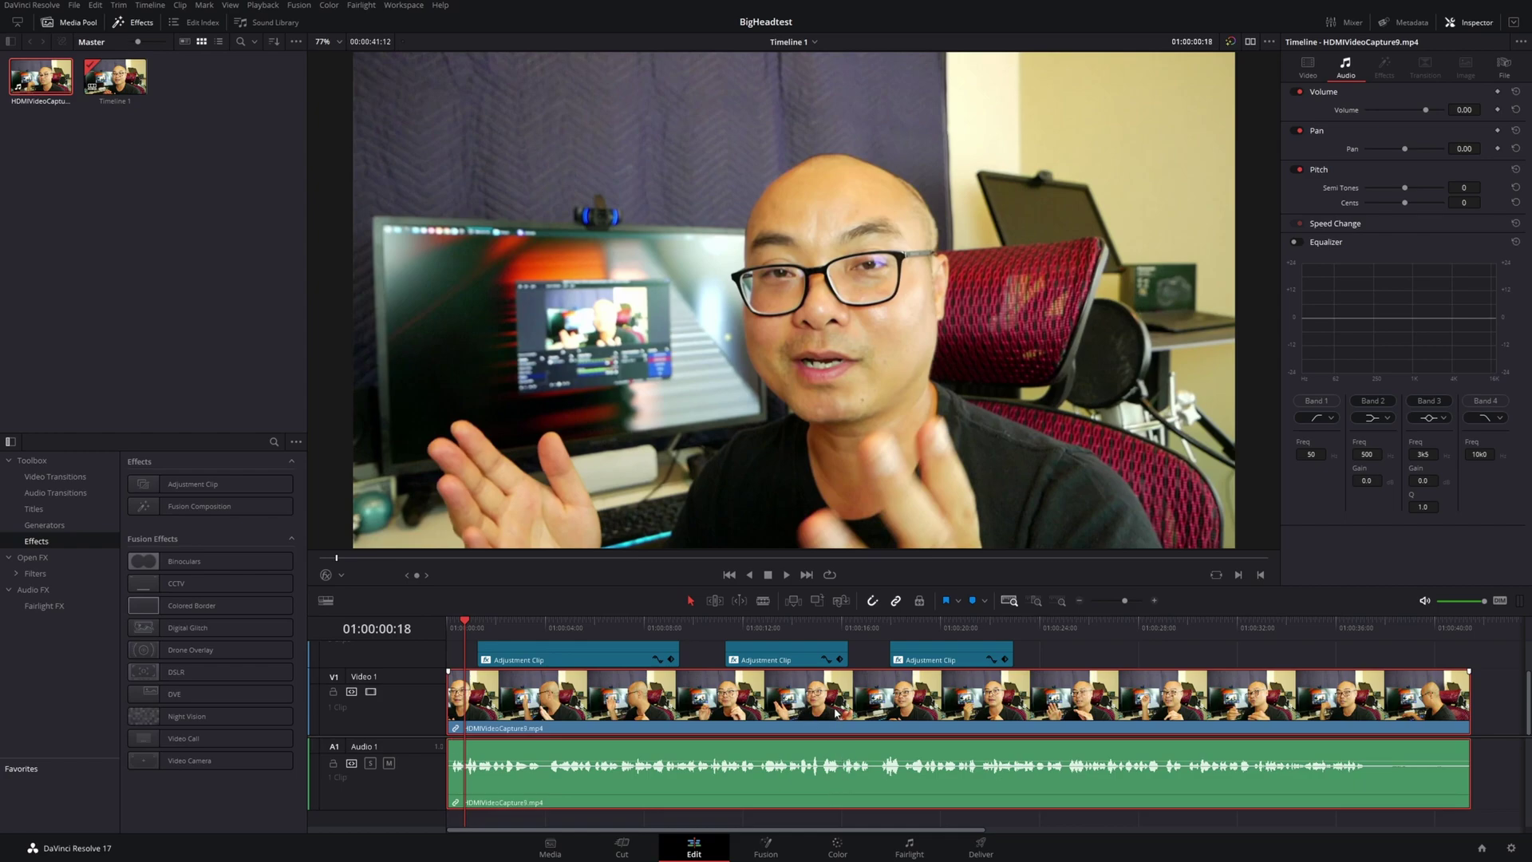
Untick Link Clips on HDMIVideoCapture9.mp4 so its video and audio become separate clips
right_click(837, 713)
left_click(803, 723)
right_click(799, 726)
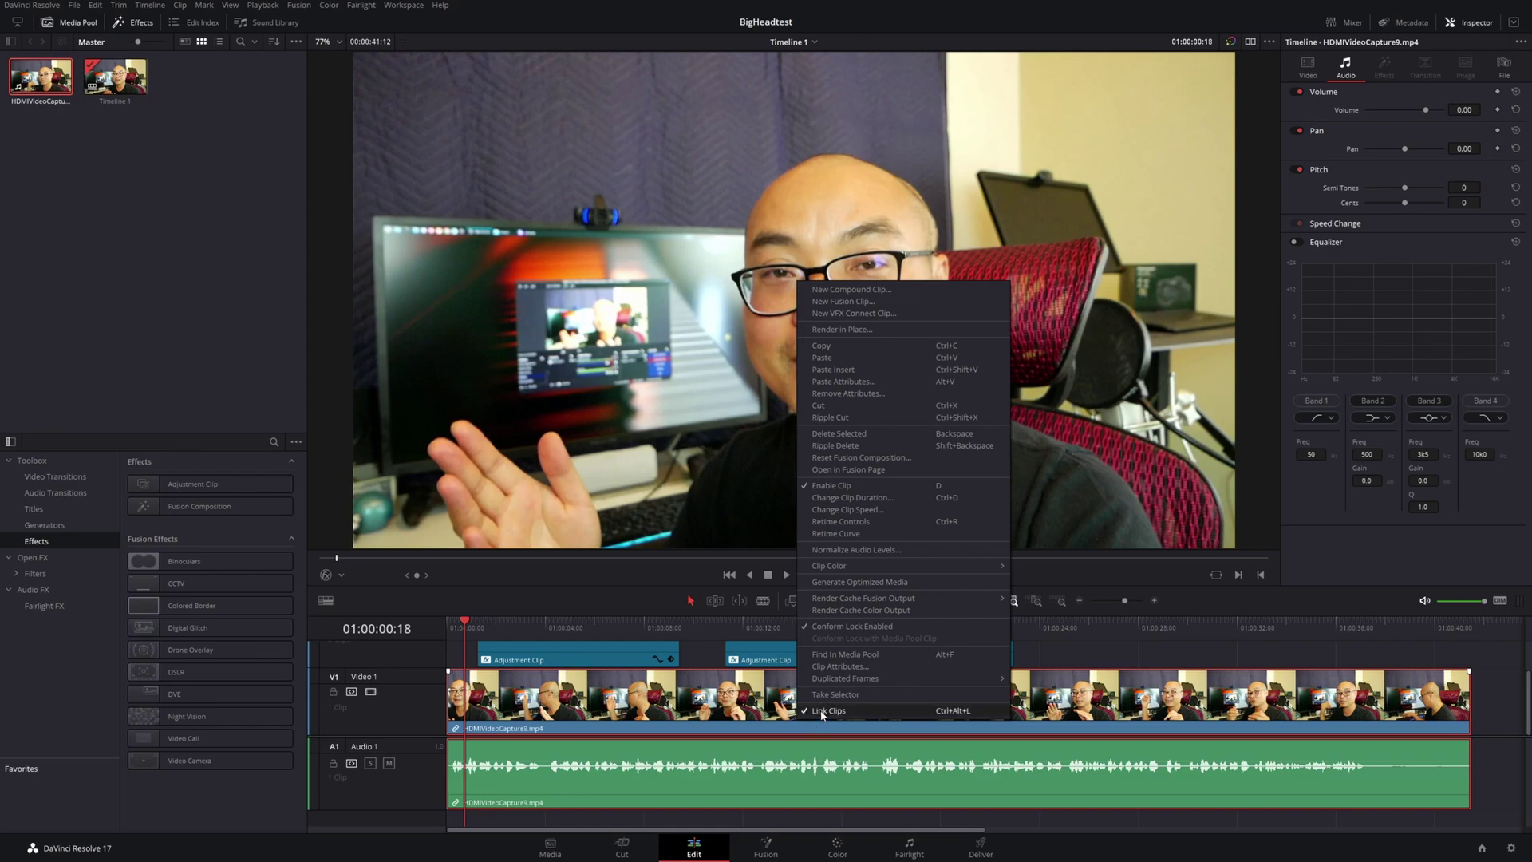
left_click(822, 711)
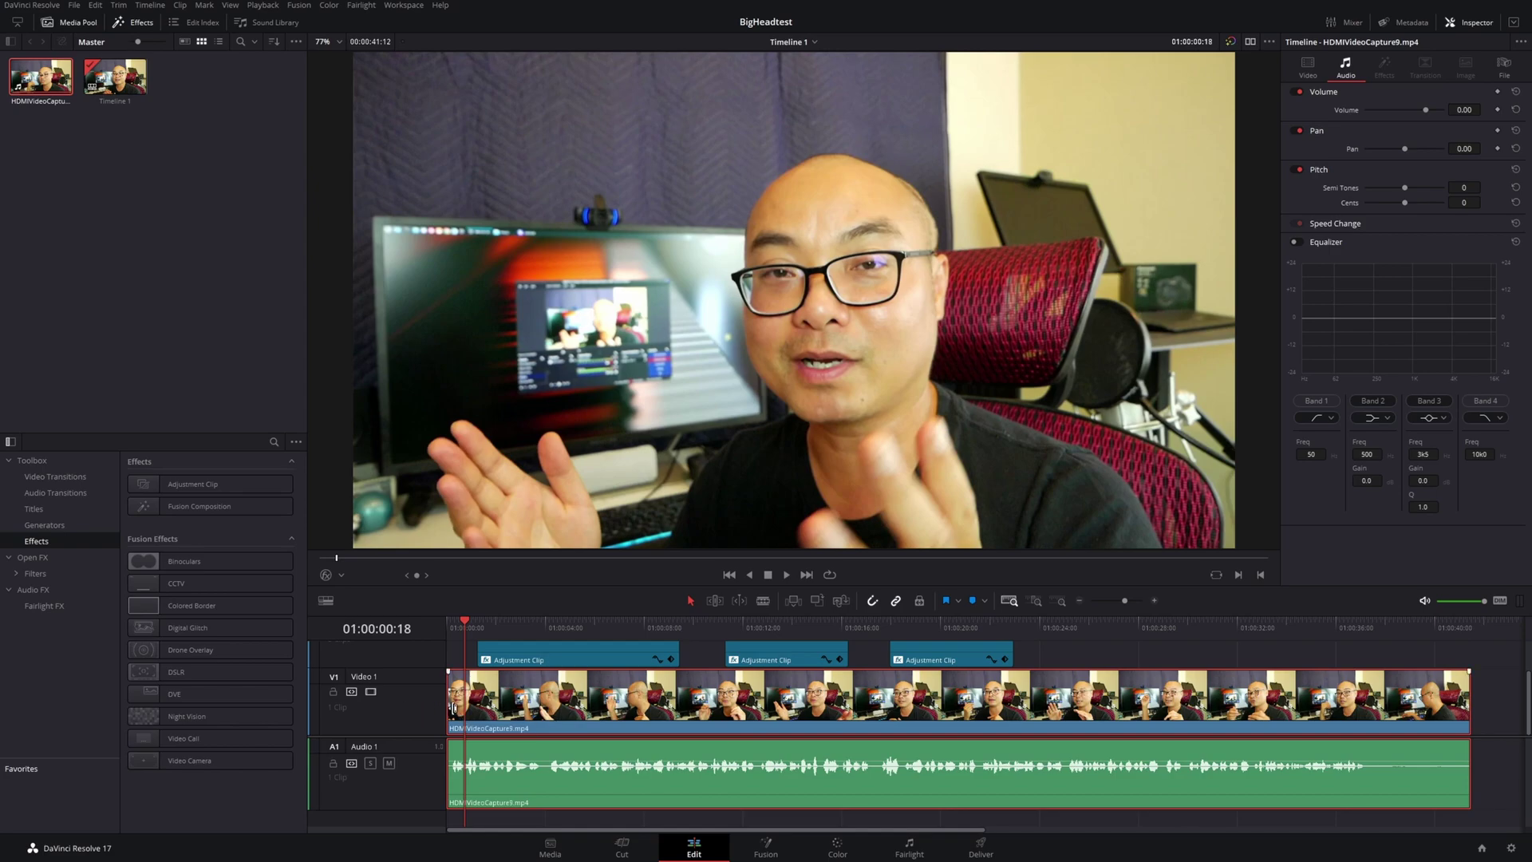
Add one video track and one audio track, creating Video 2 and Audio 2
right_click(405, 707)
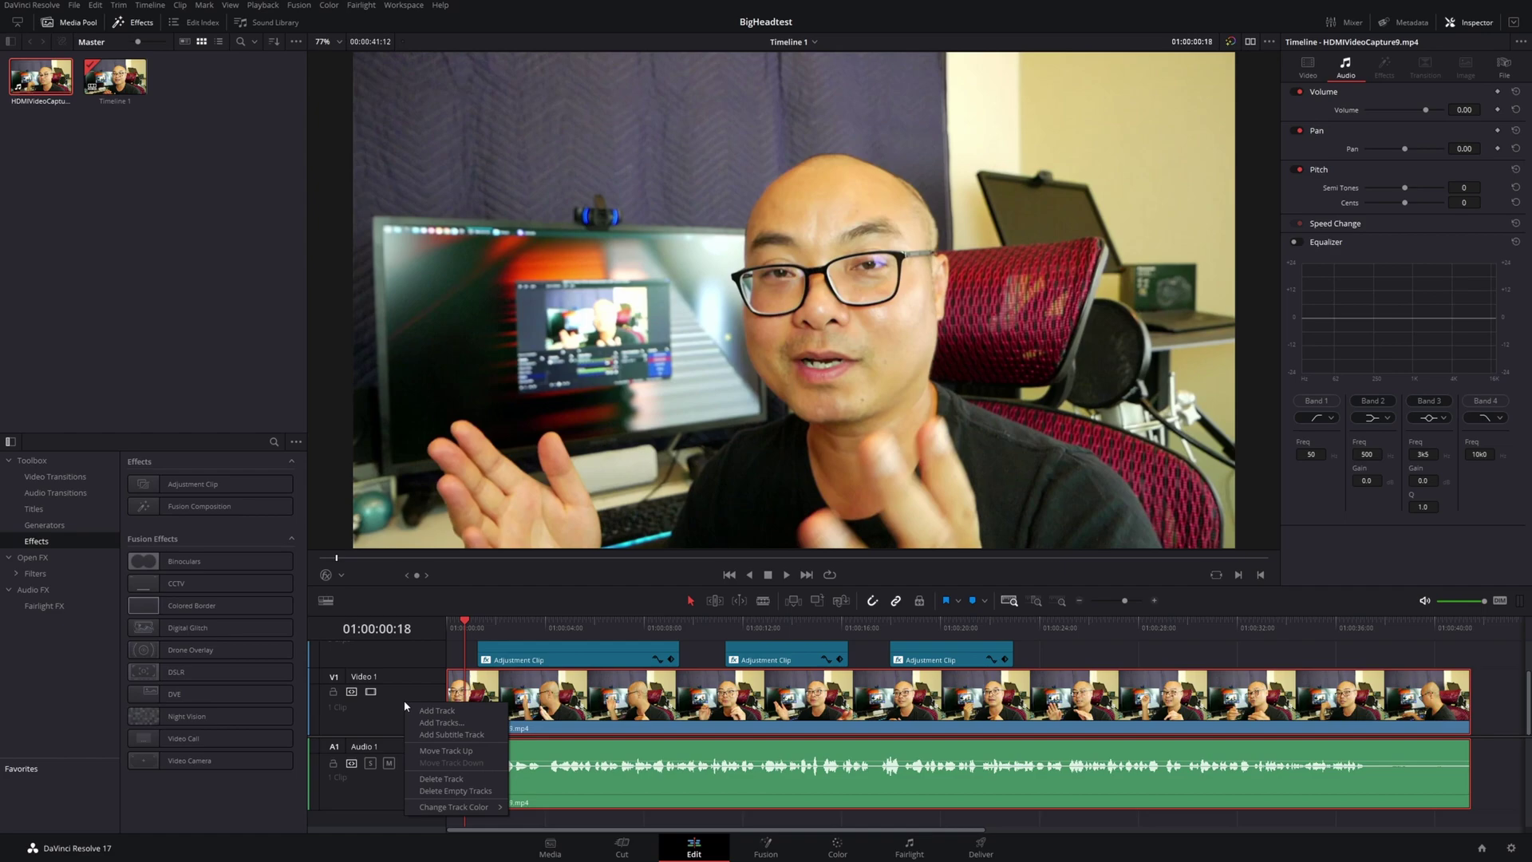
left_click(441, 722)
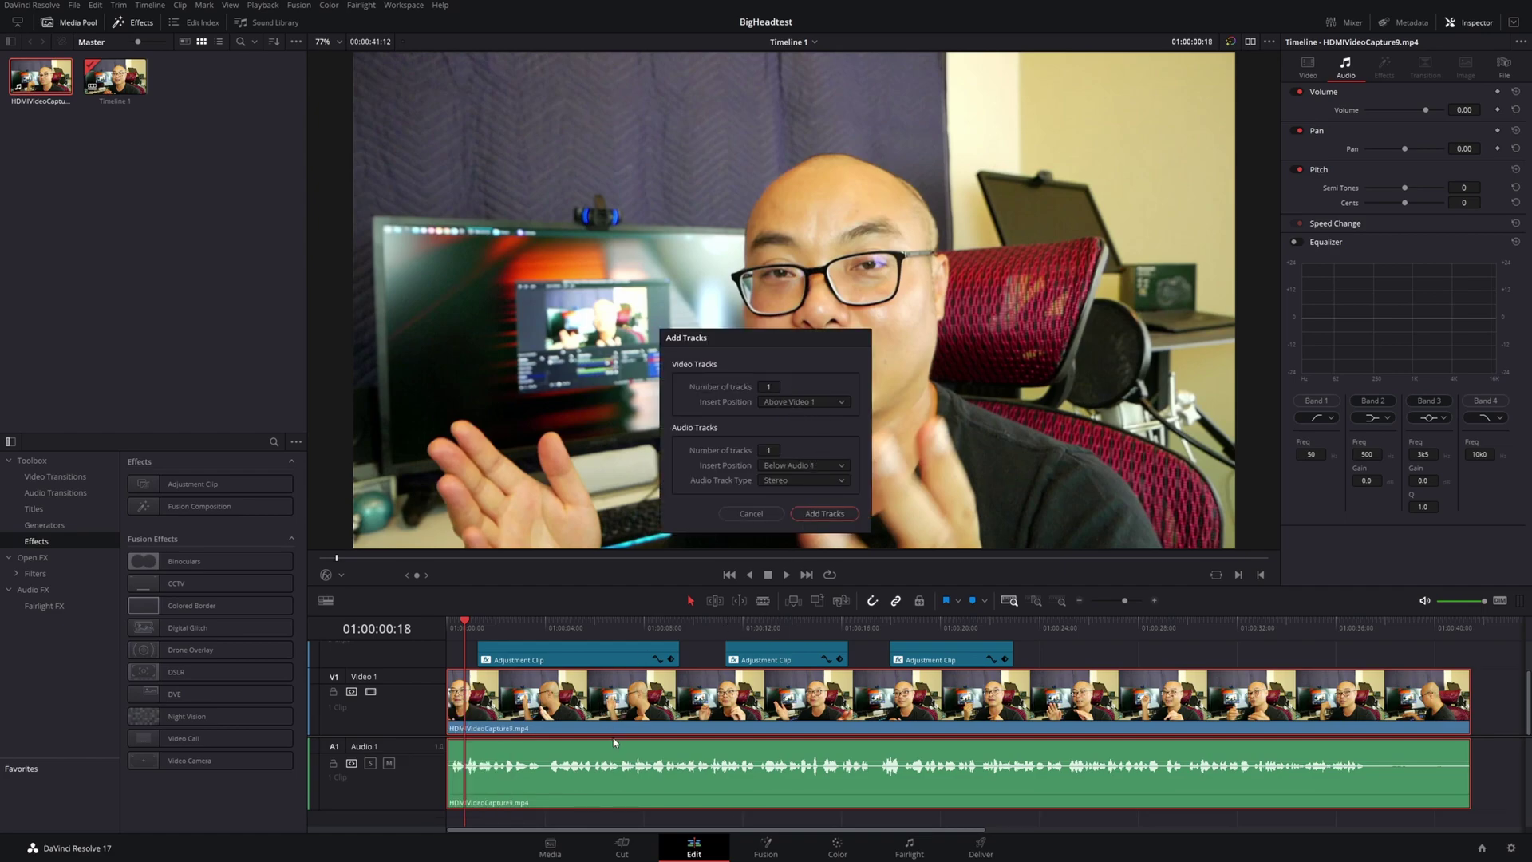
left_click(827, 515)
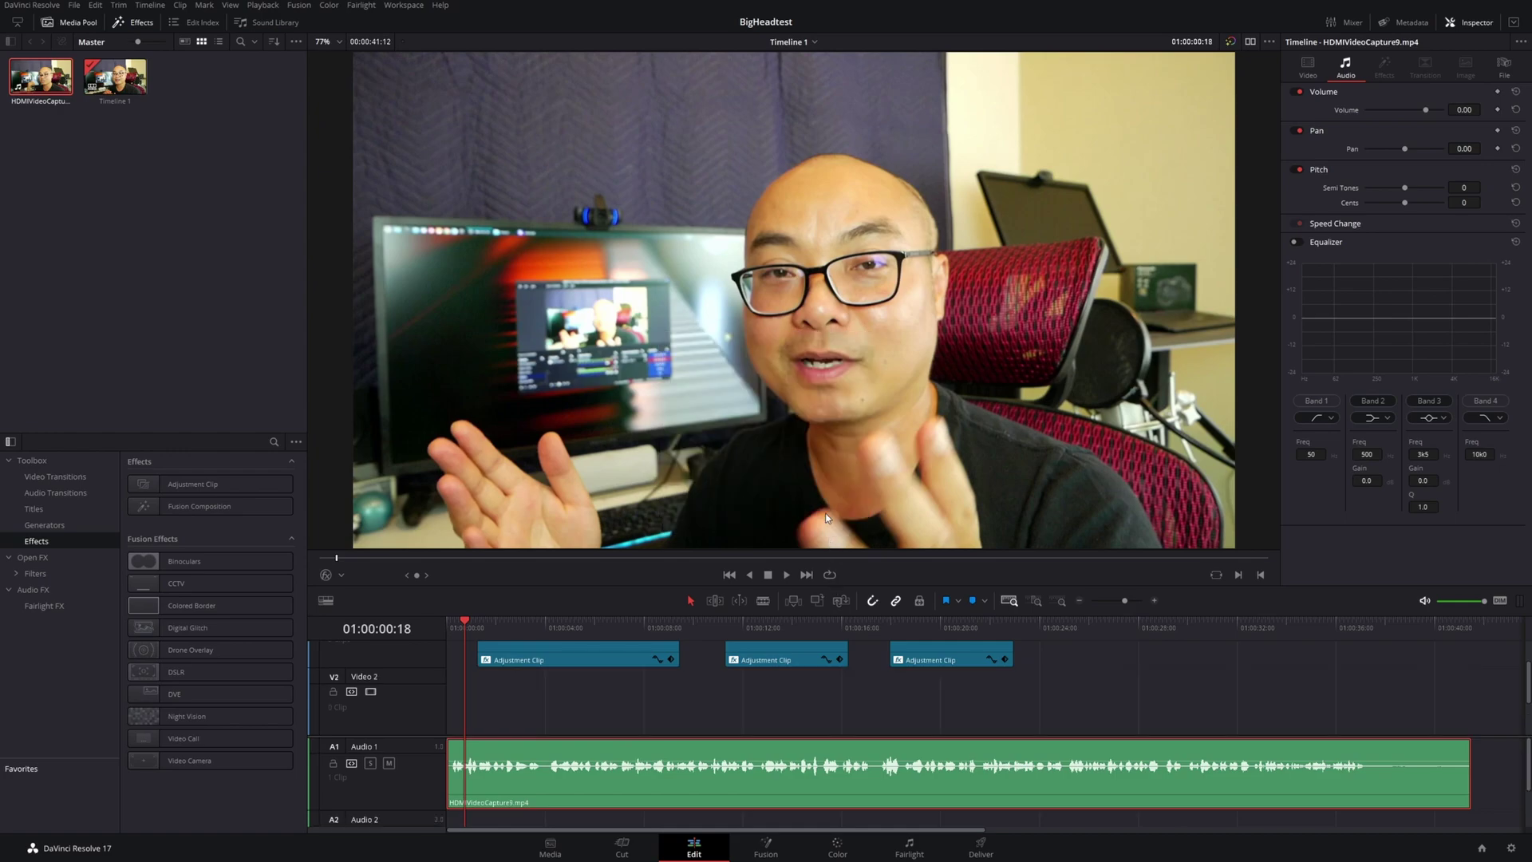
scroll(594, 707, "down", 3)
scroll(479, 678, "up", 2)
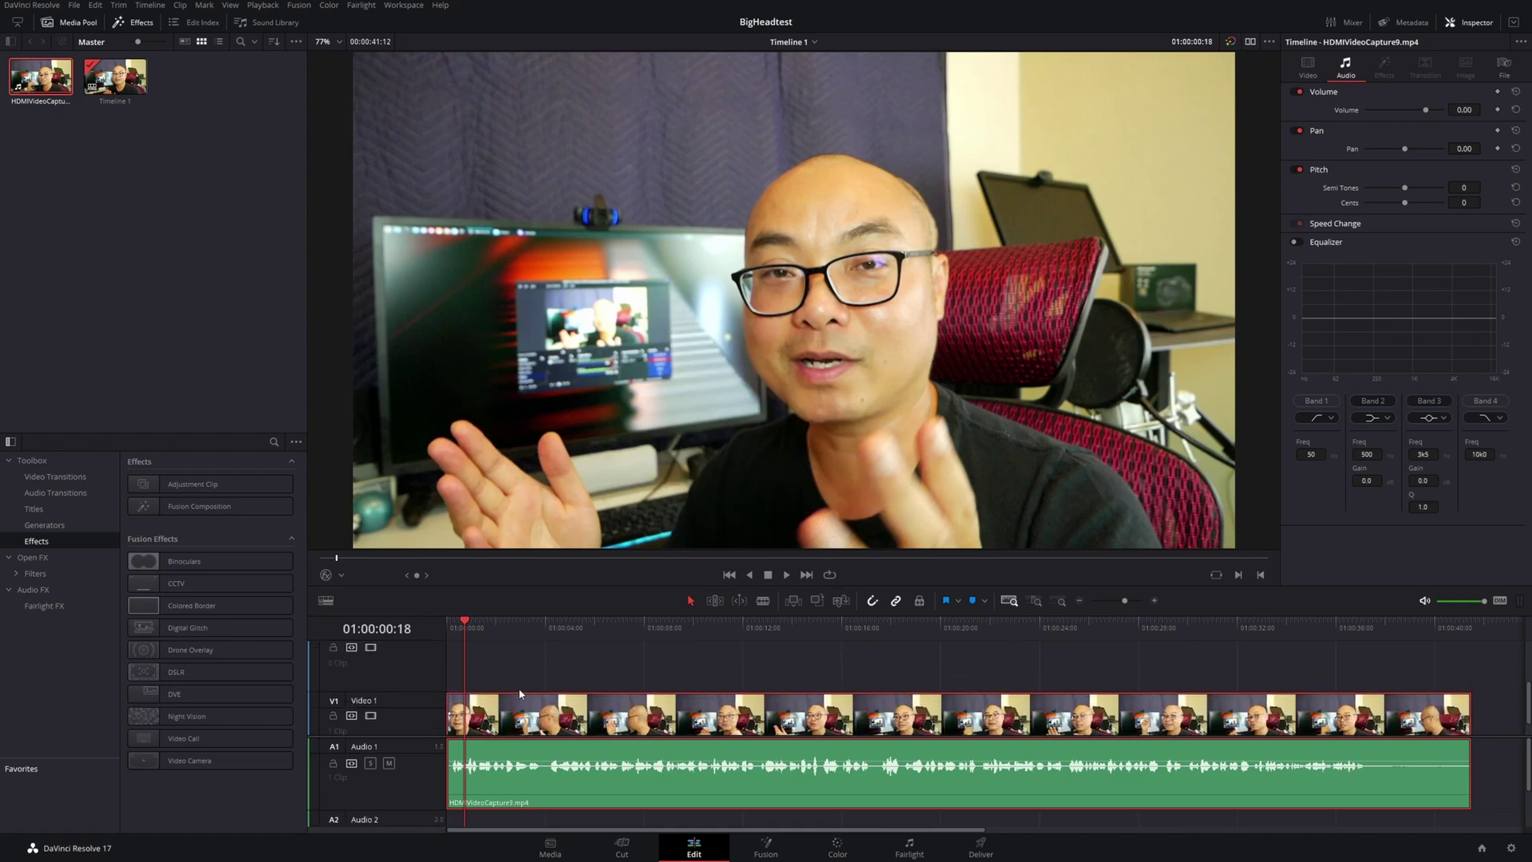
scroll(479, 677, "down", 2)
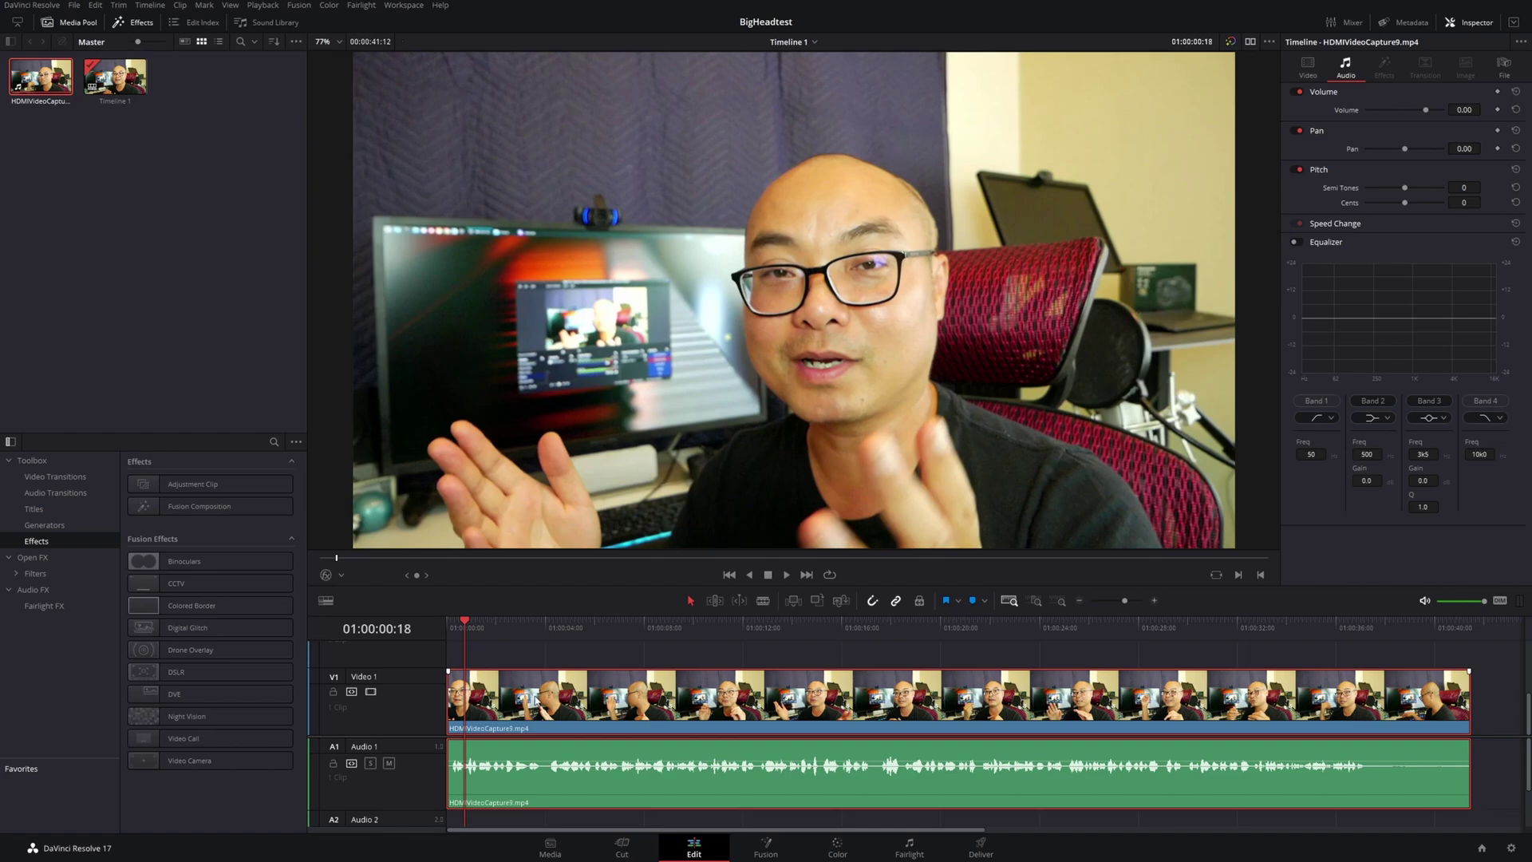
Copy the Video 1 clip, deselect it, and paste with Ctrl+V at the playhead
right_click(535, 700)
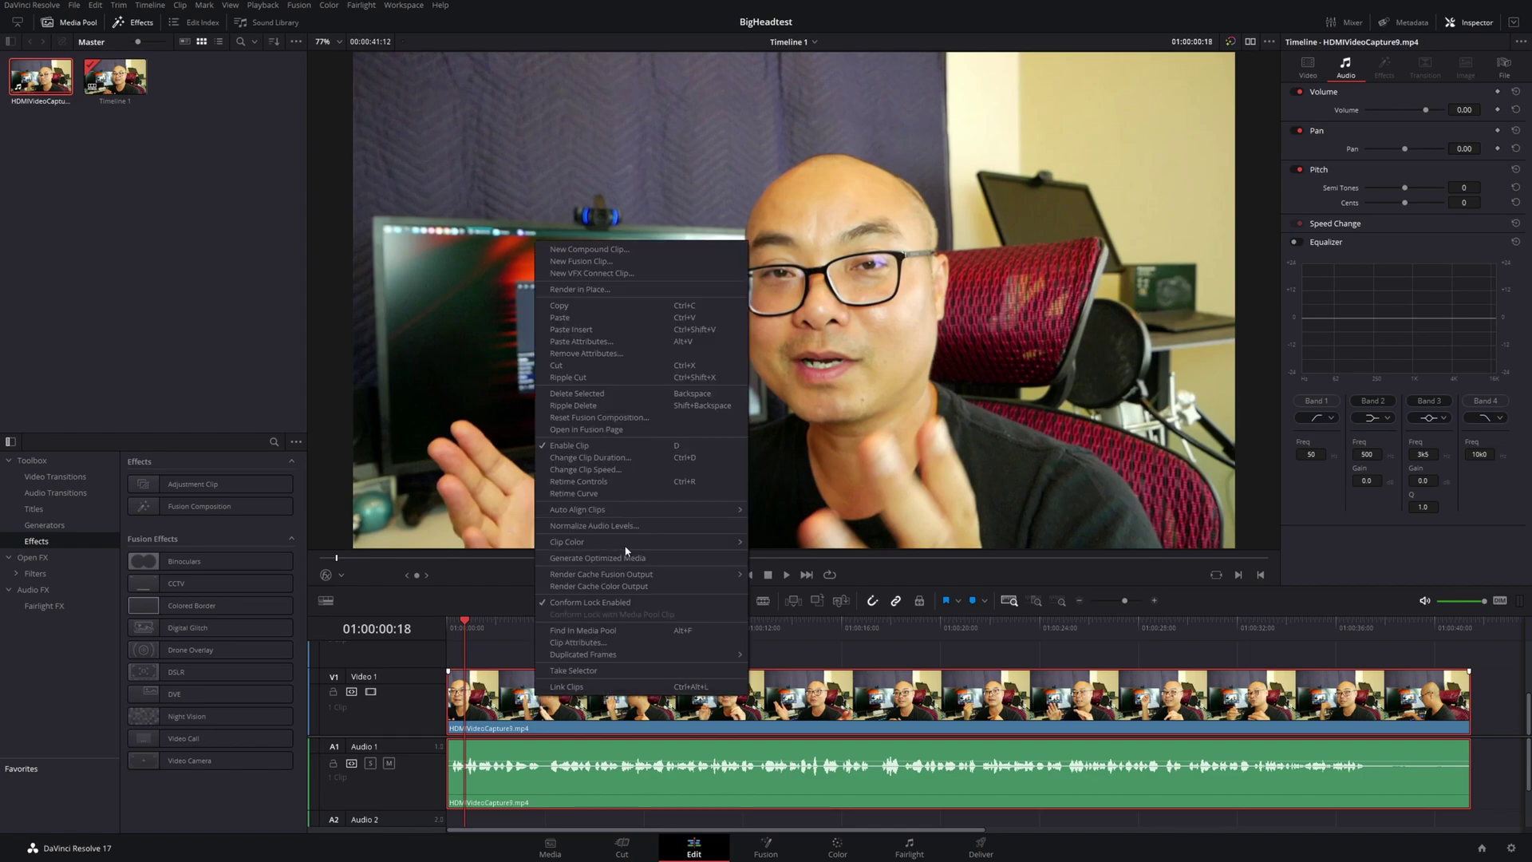
left_click(609, 305)
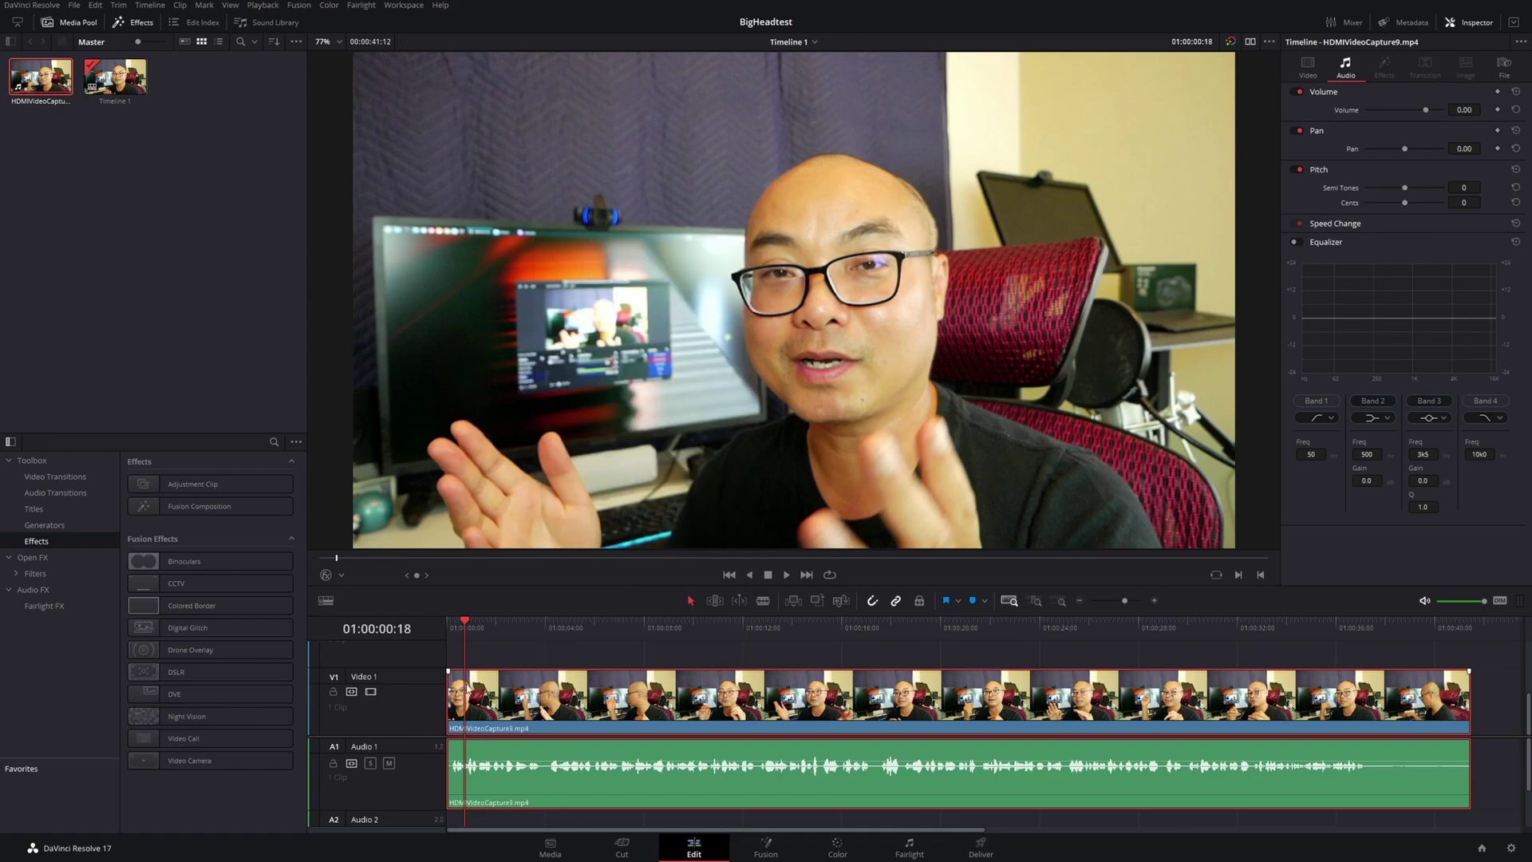
left_click(485, 660)
scroll(485, 660, "up", 1)
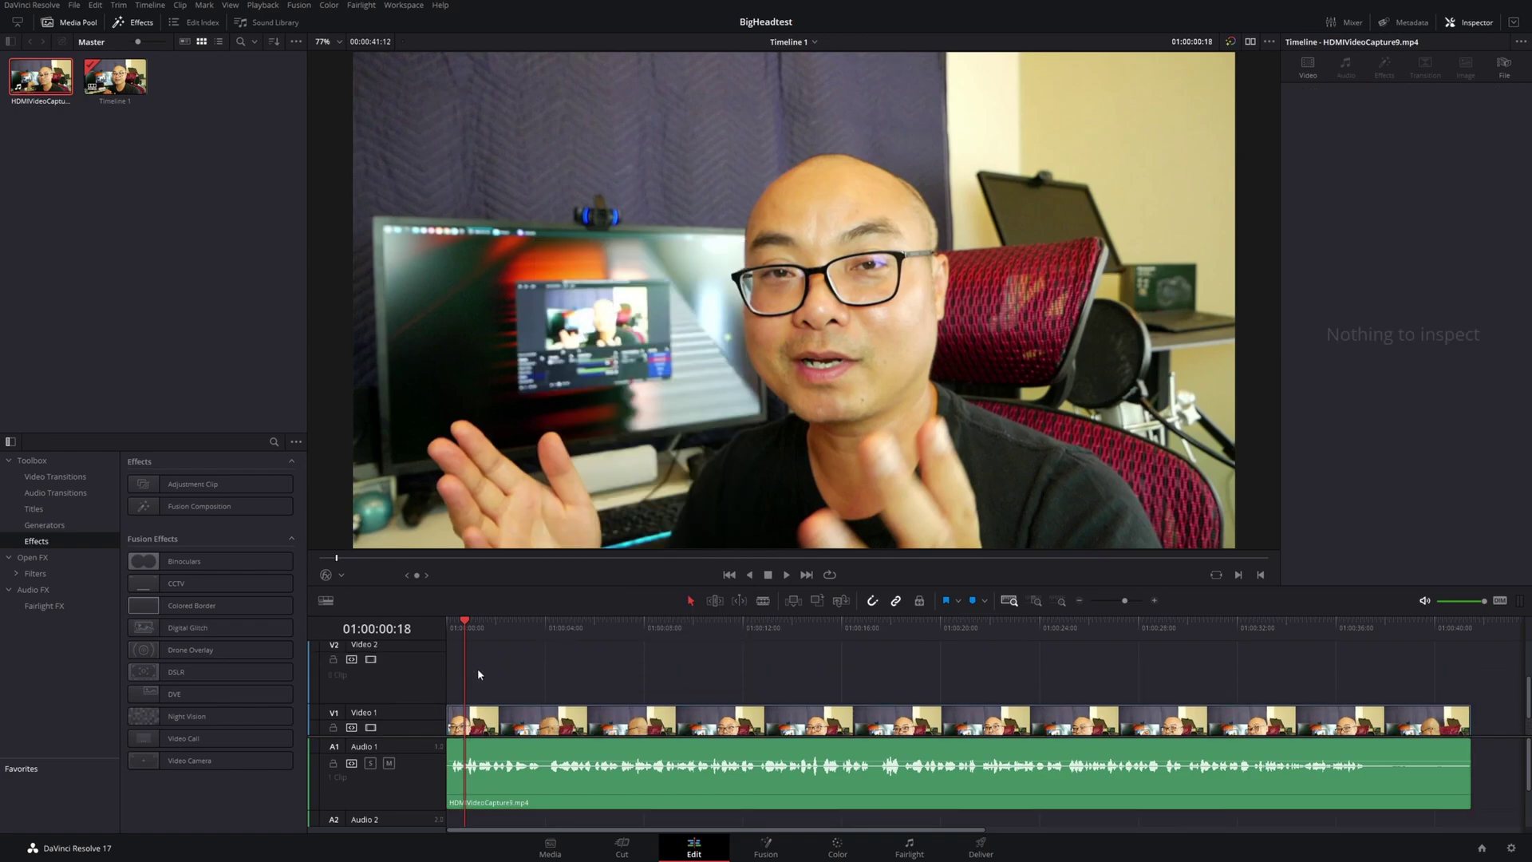
key("ctrl+v")
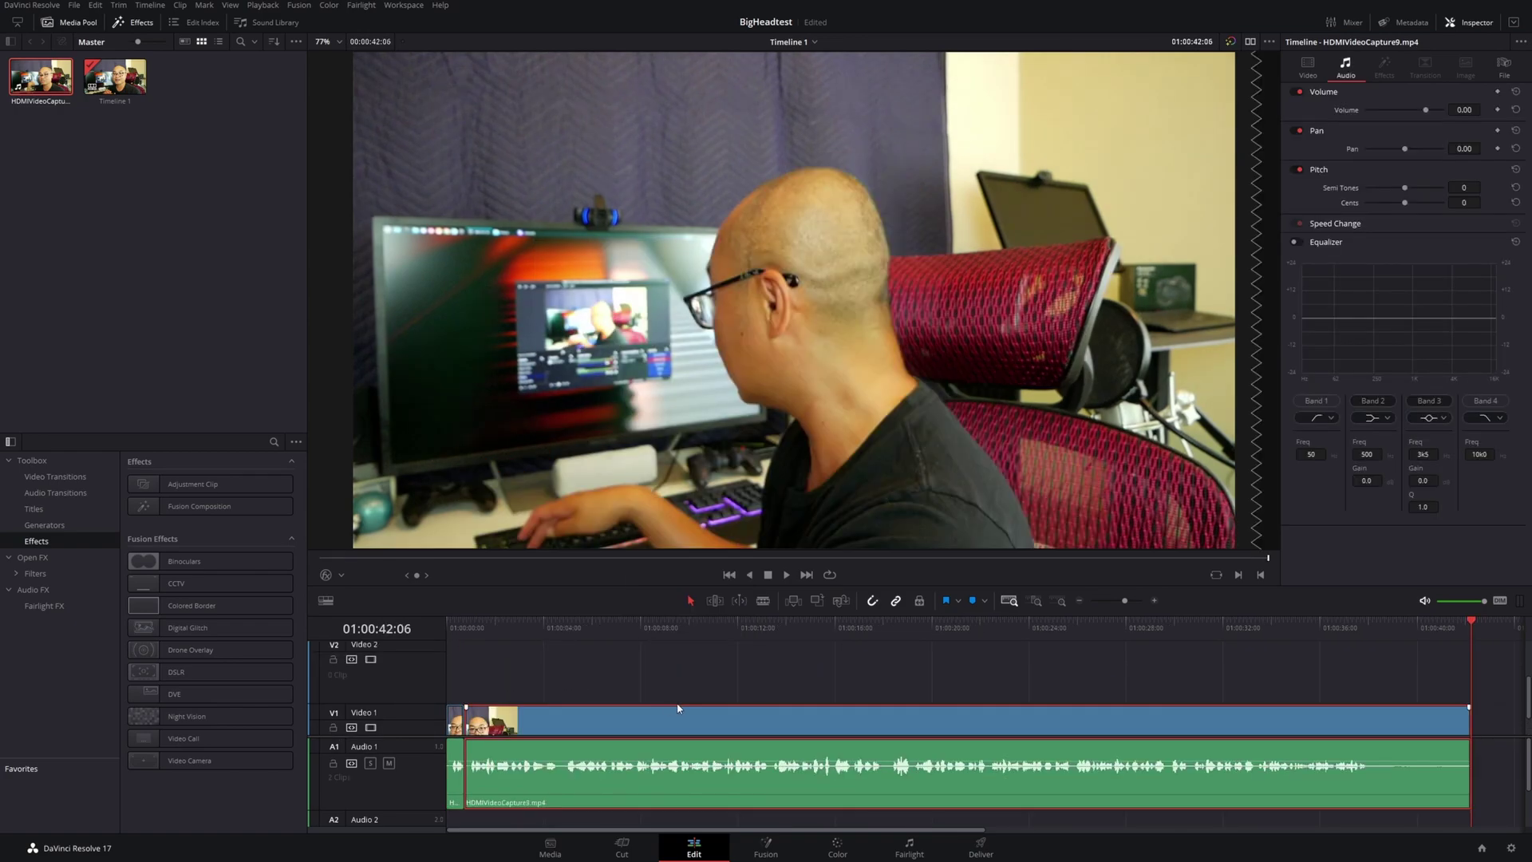
scroll(560, 760, "down", 1)
scroll(489, 711, "up", 1)
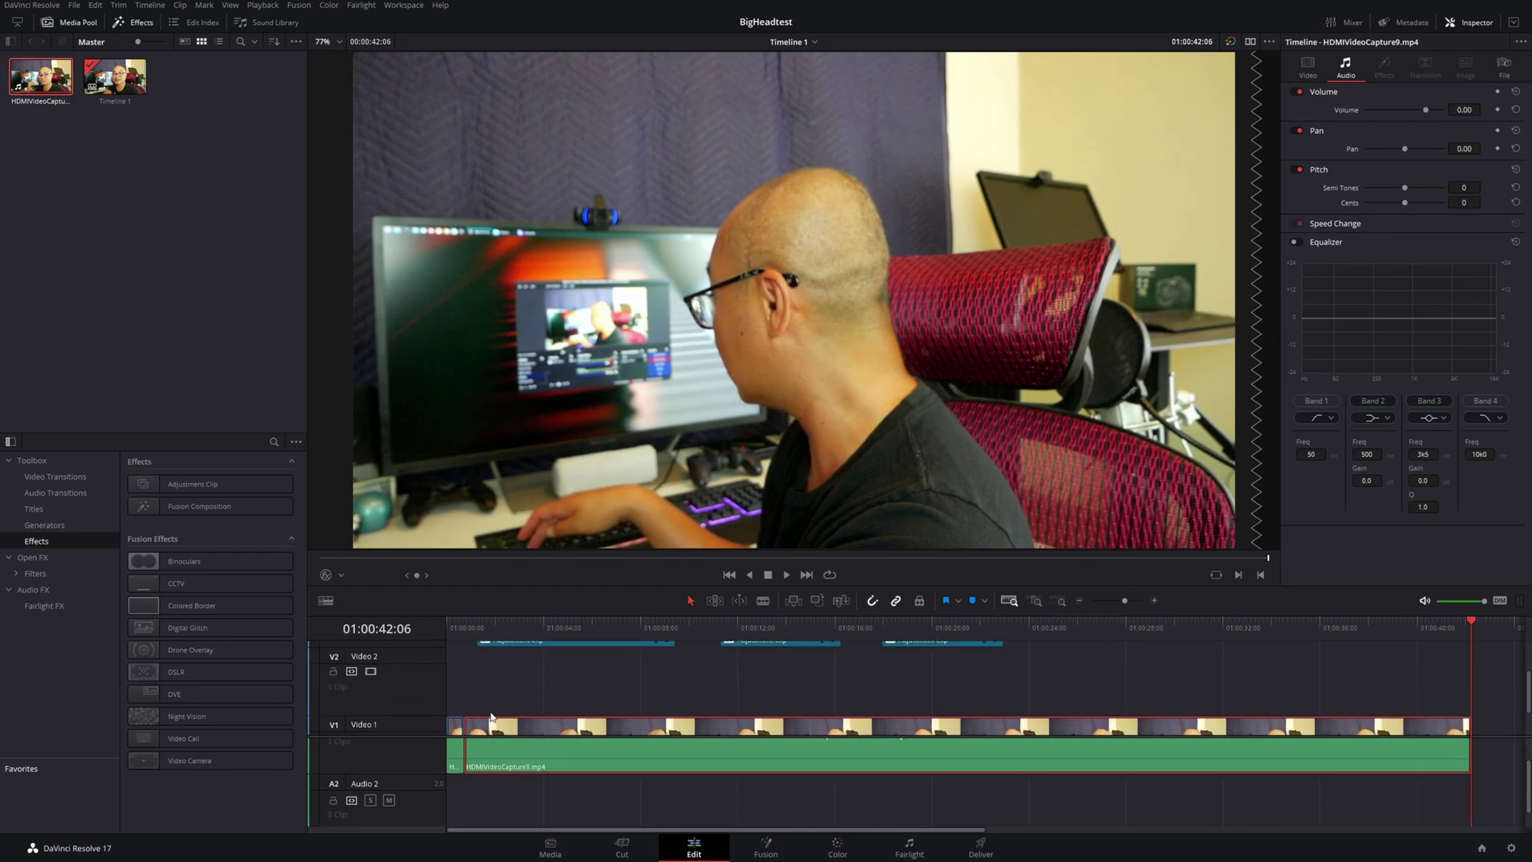
scroll(493, 710, "down", 1)
scroll(485, 716, "down", 1)
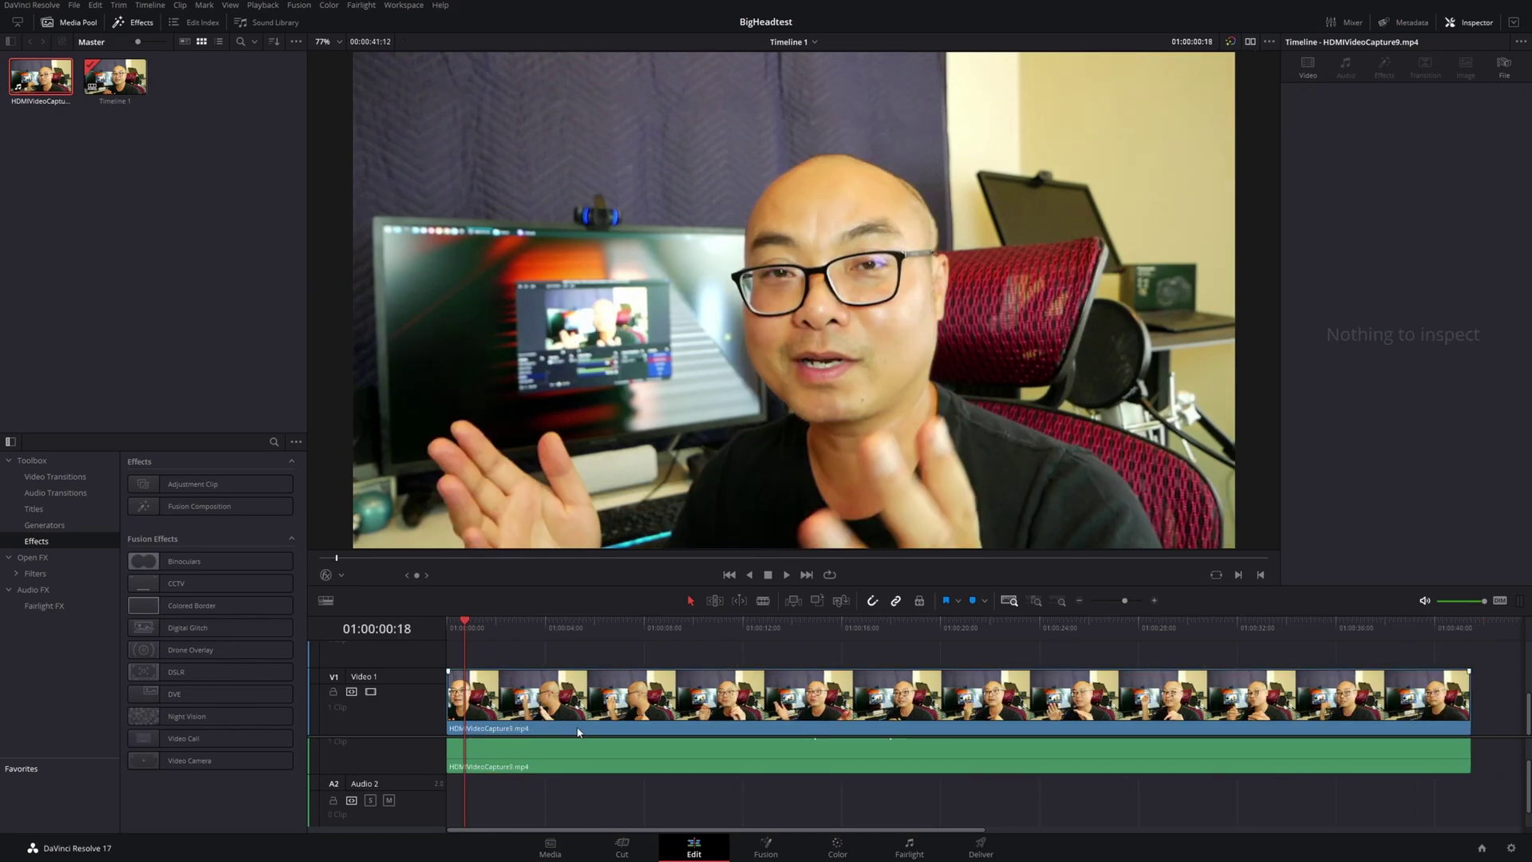
Enlarge the Audio 1 track, copy its audio clip, then shrink the track back
left_click(579, 728)
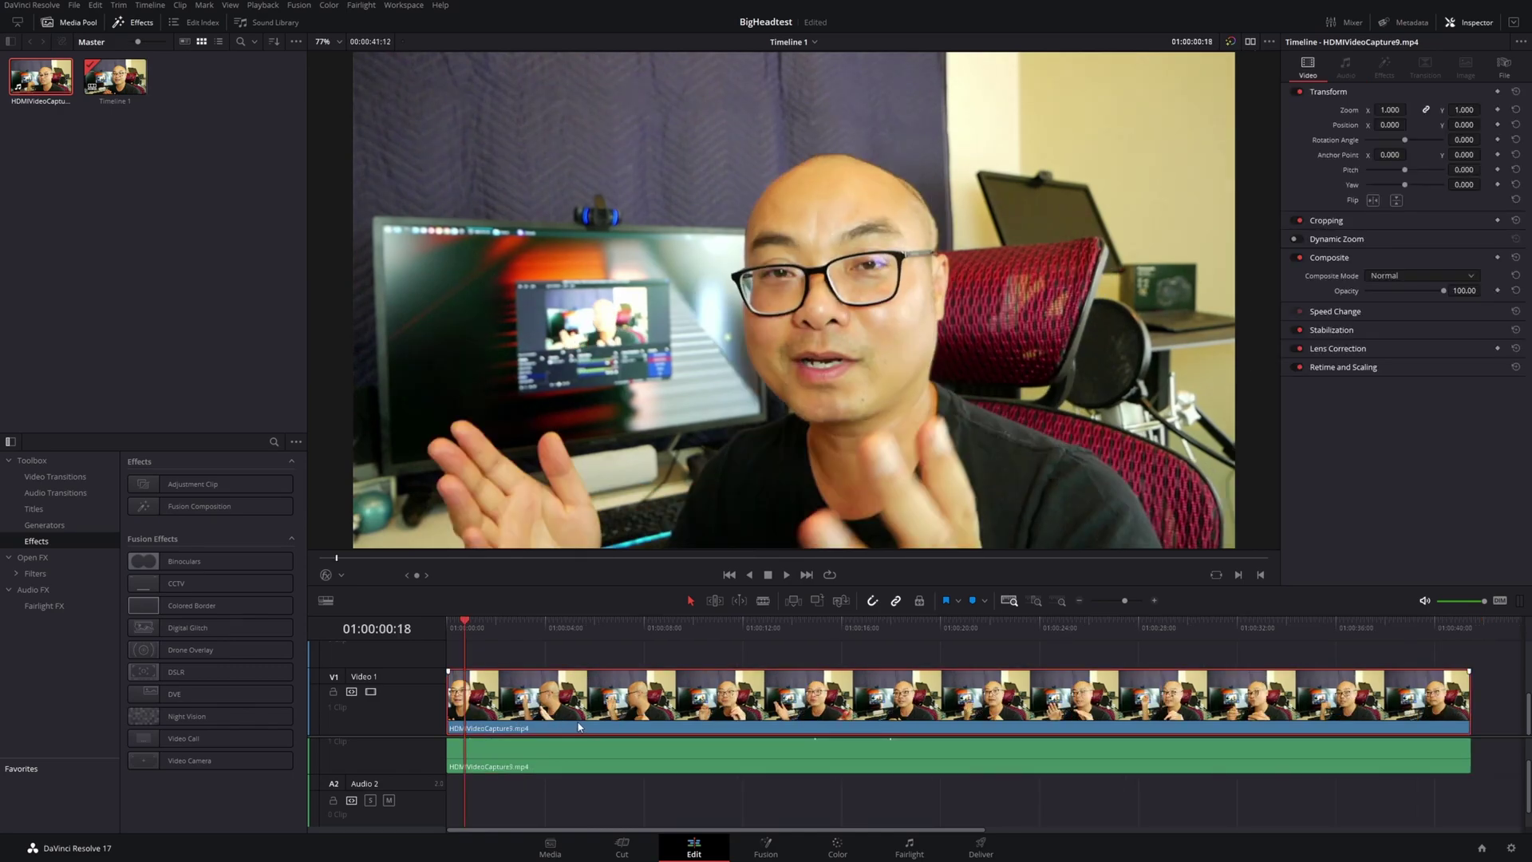
left_click_drag(835, 727, 643, 718)
left_click(667, 756)
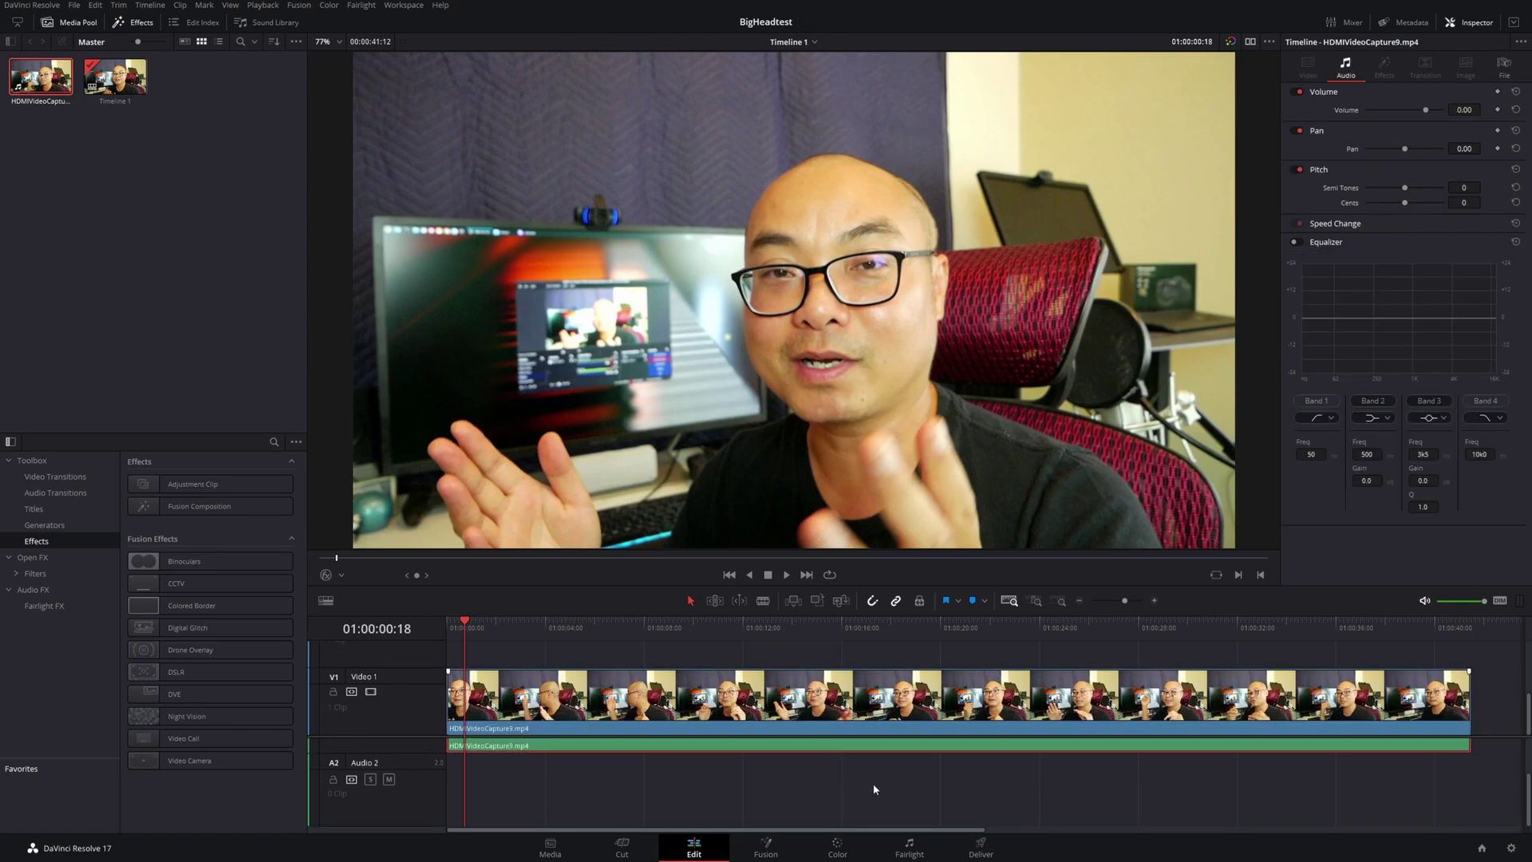
left_click_drag(719, 774, 512, 786)
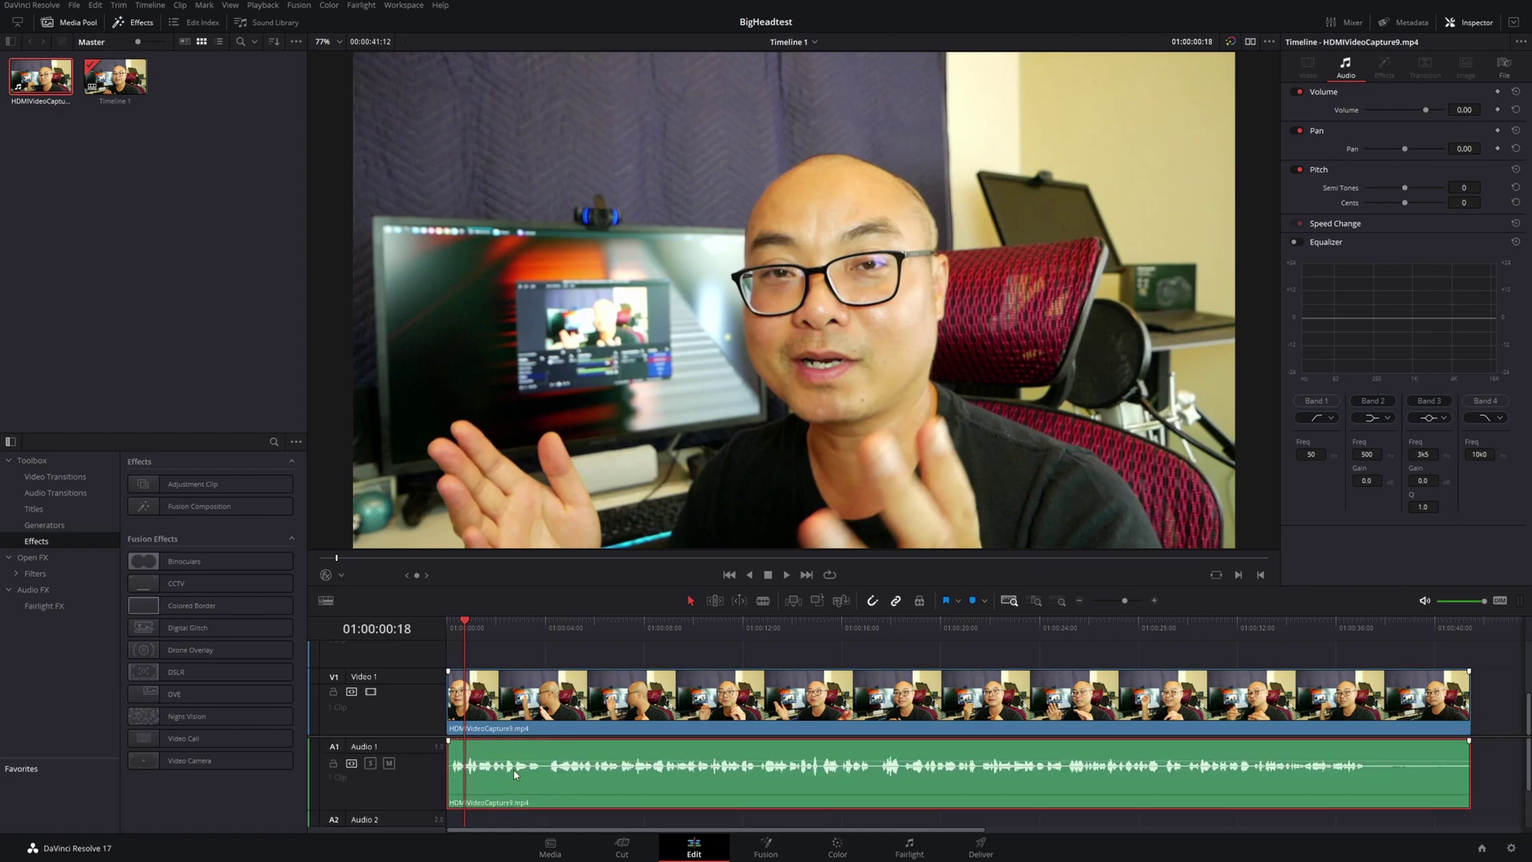
scroll(559, 769, "down", 2)
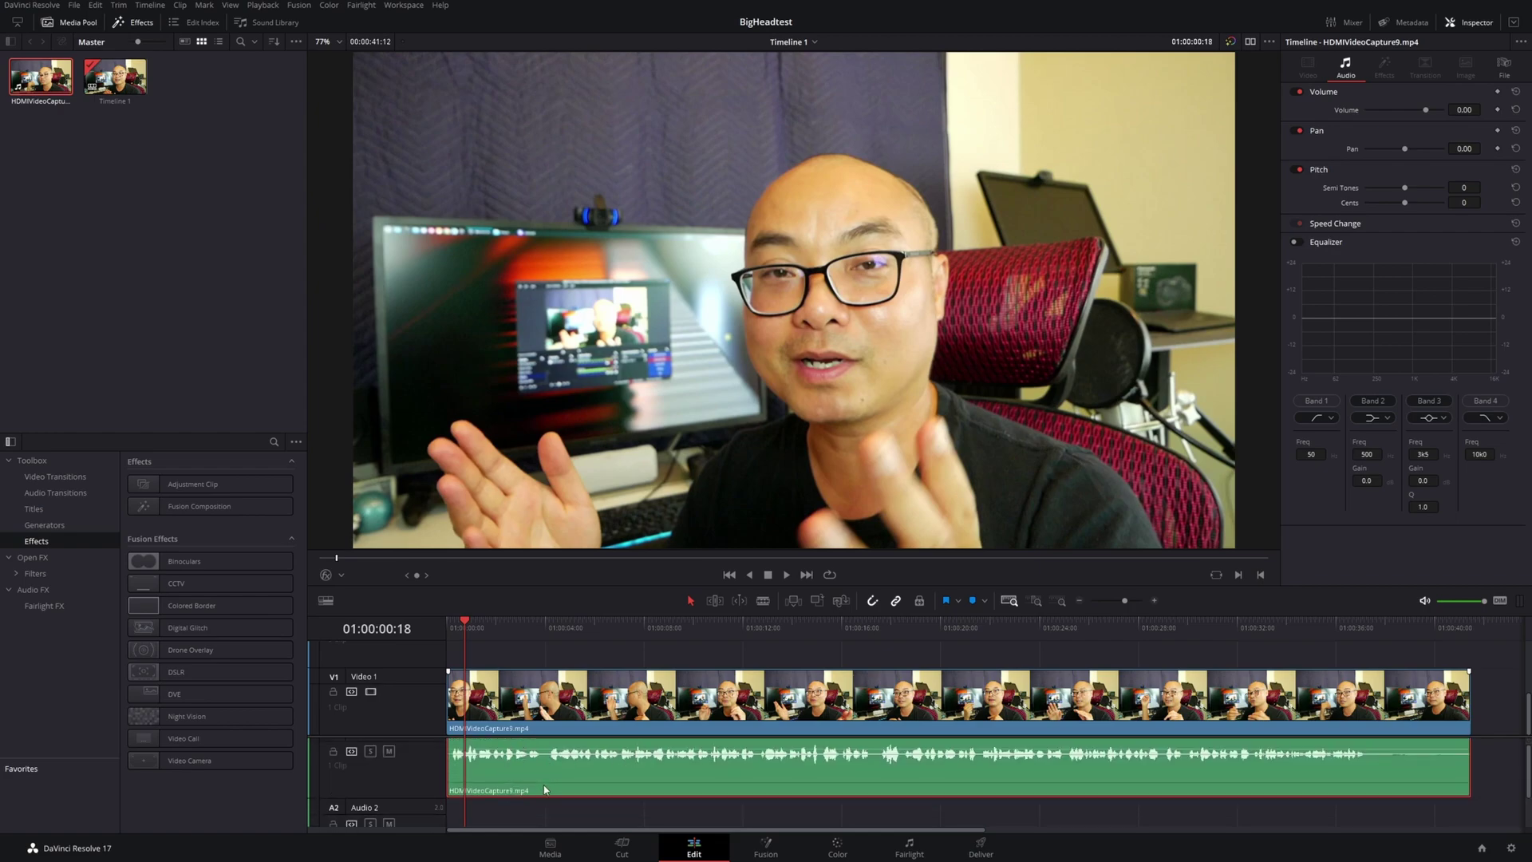
right_click(504, 762)
left_click(592, 496)
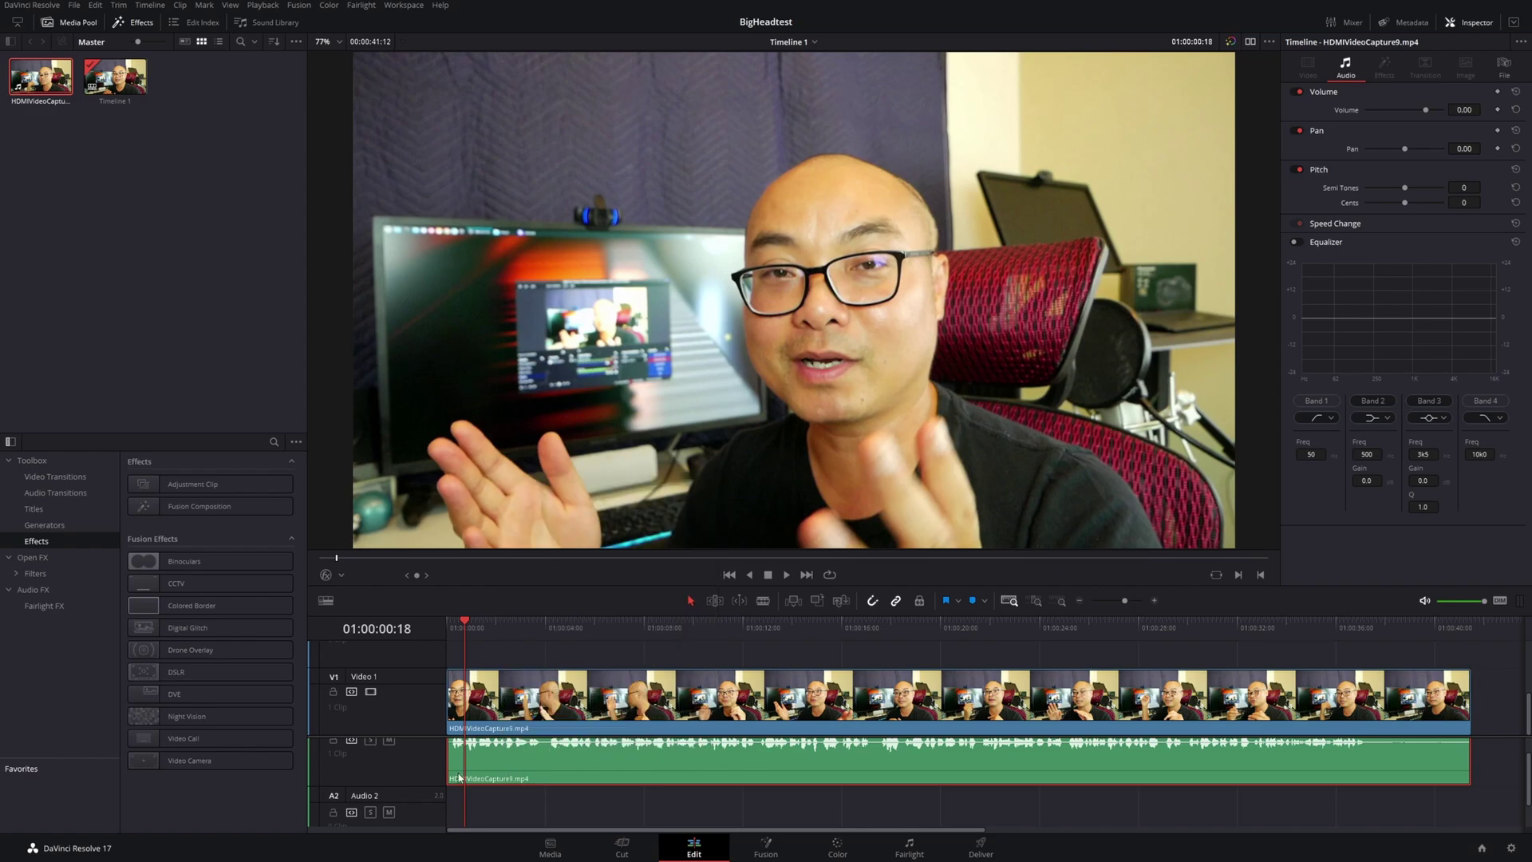
left_click_drag(471, 785, 458, 754)
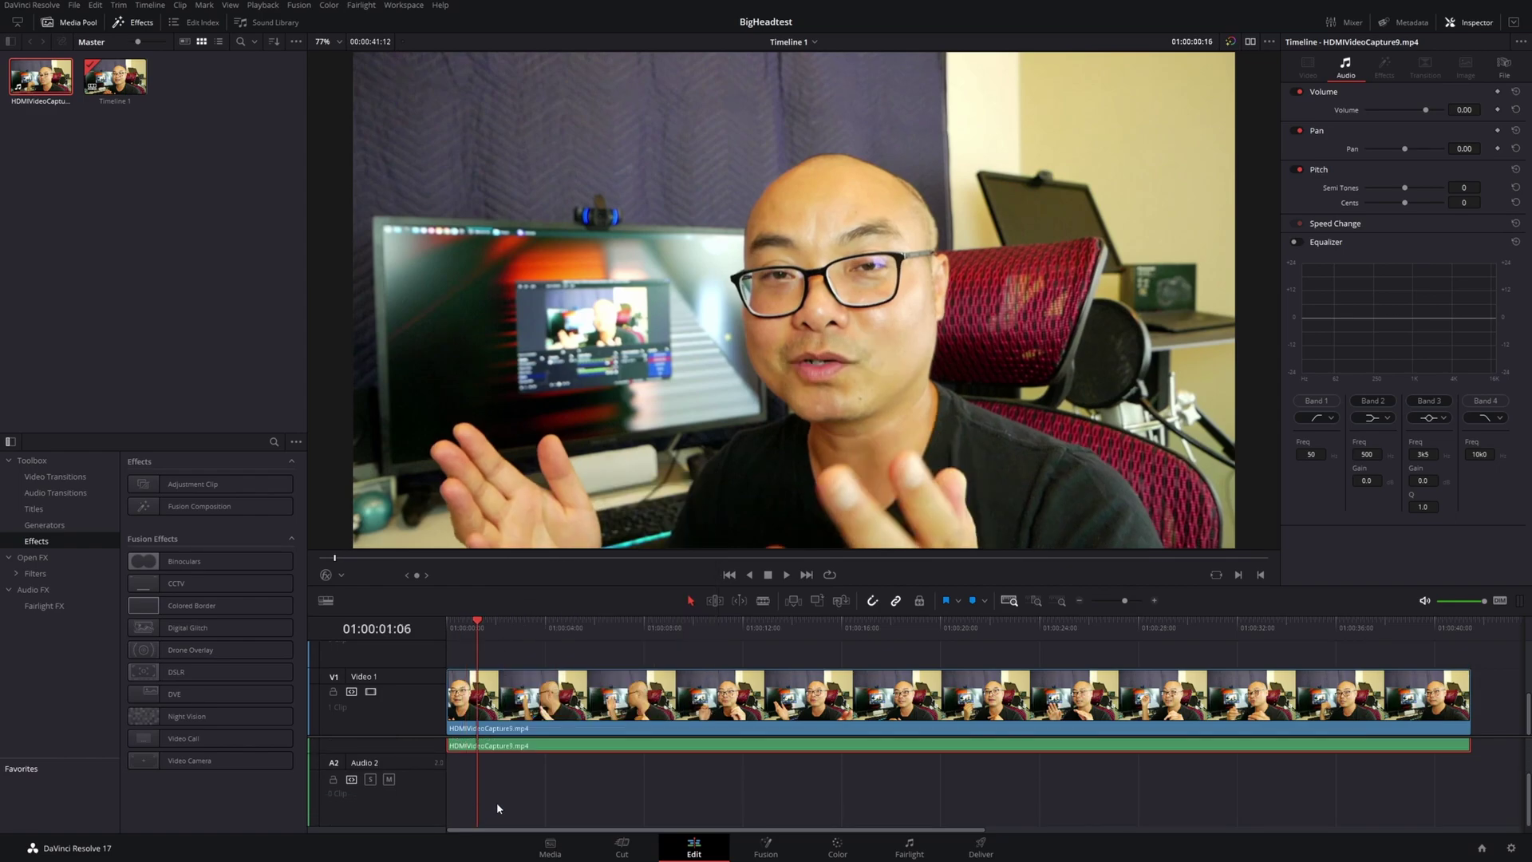
Paste Insert the copied audio on the empty Audio 2 track and inspect the result
right_click(496, 802)
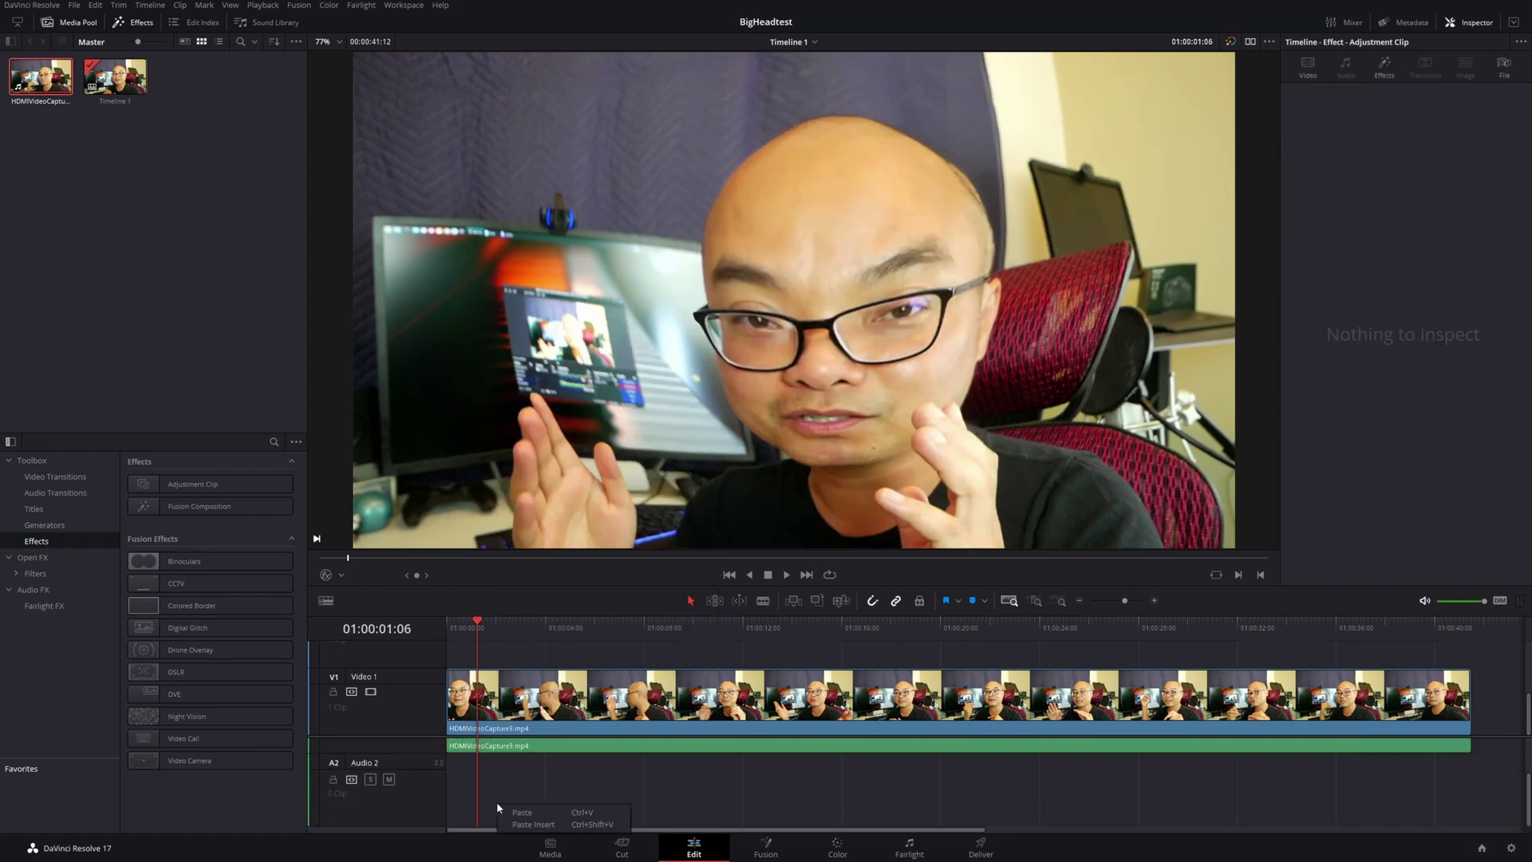
left_click(533, 825)
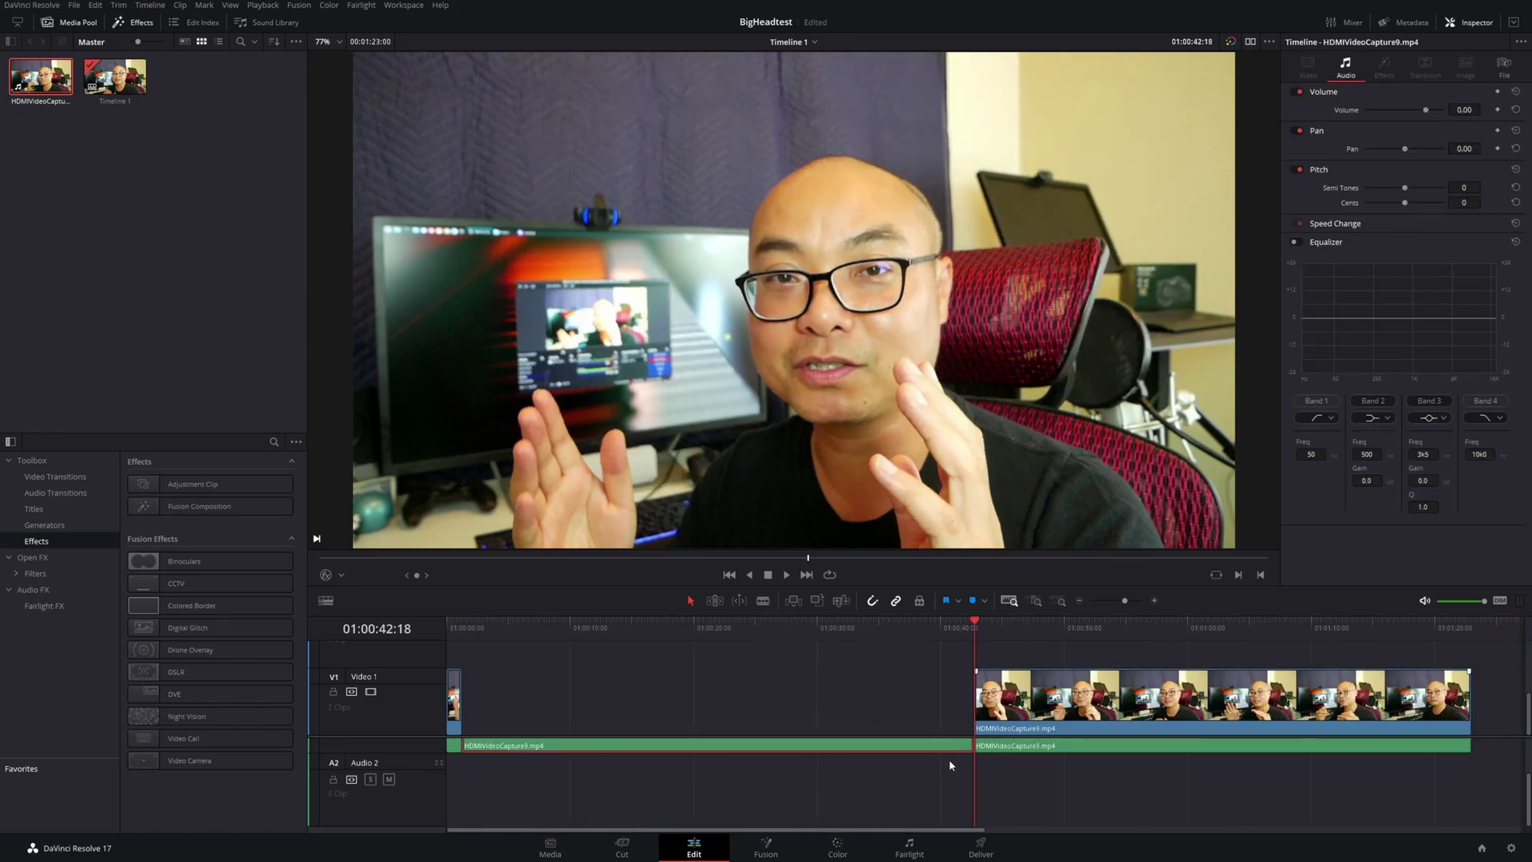
scroll(894, 762, "up", 2)
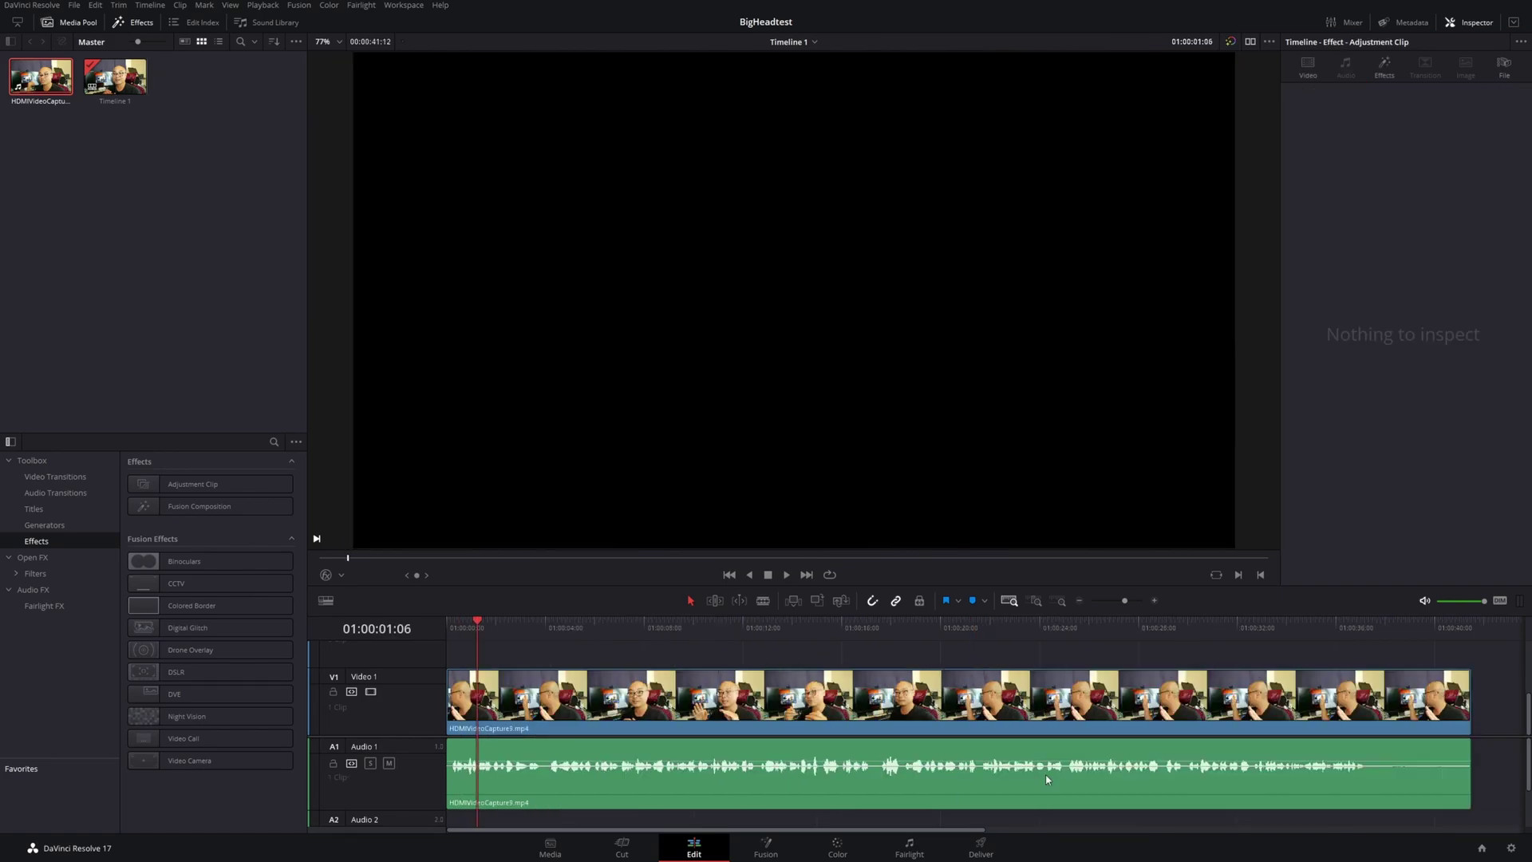
scroll(556, 769, "down", 1)
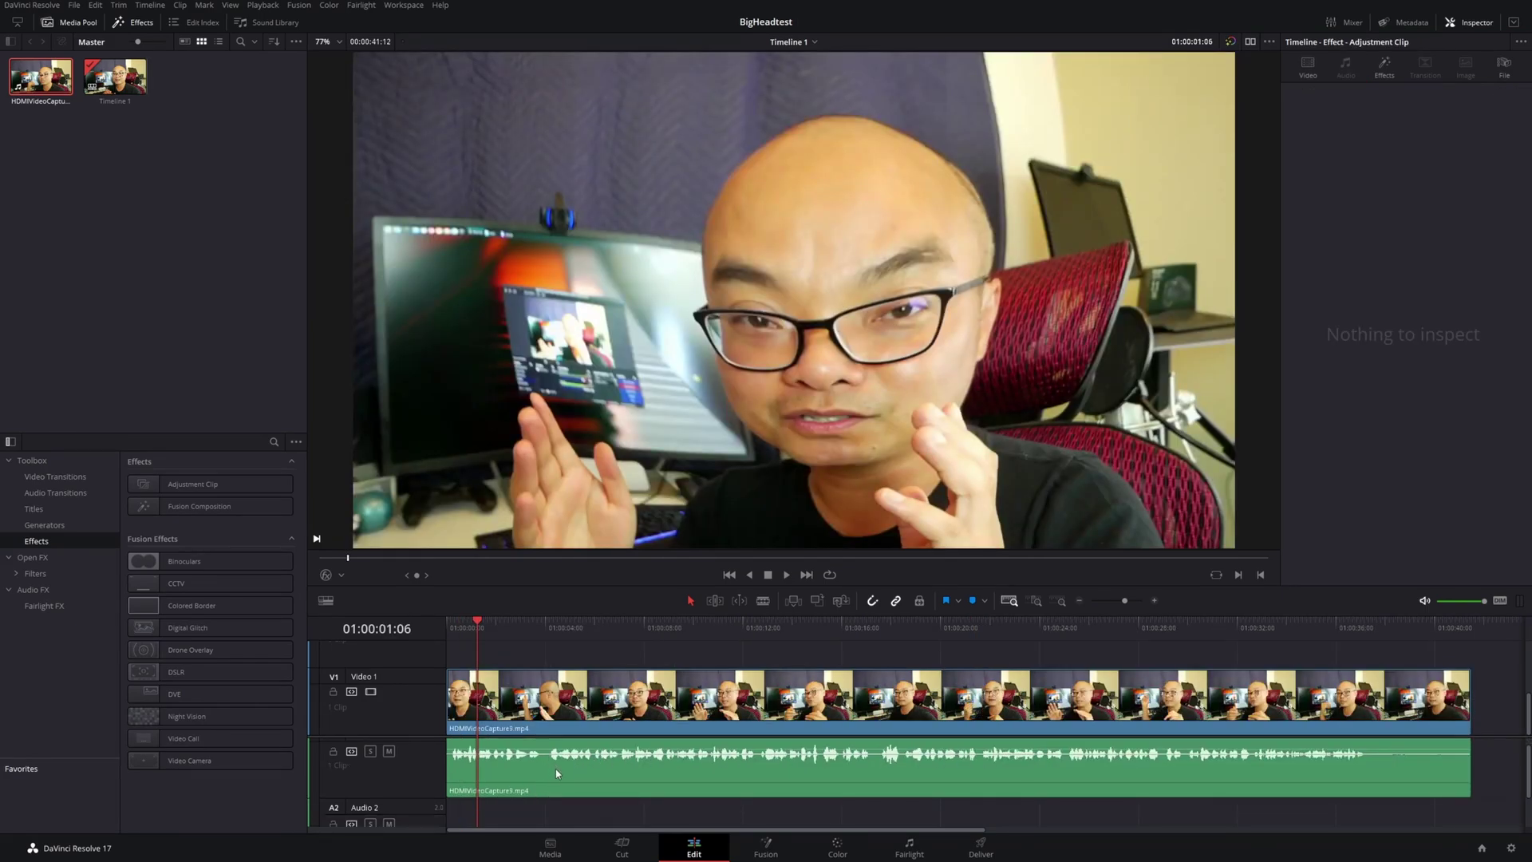
right_click(551, 774)
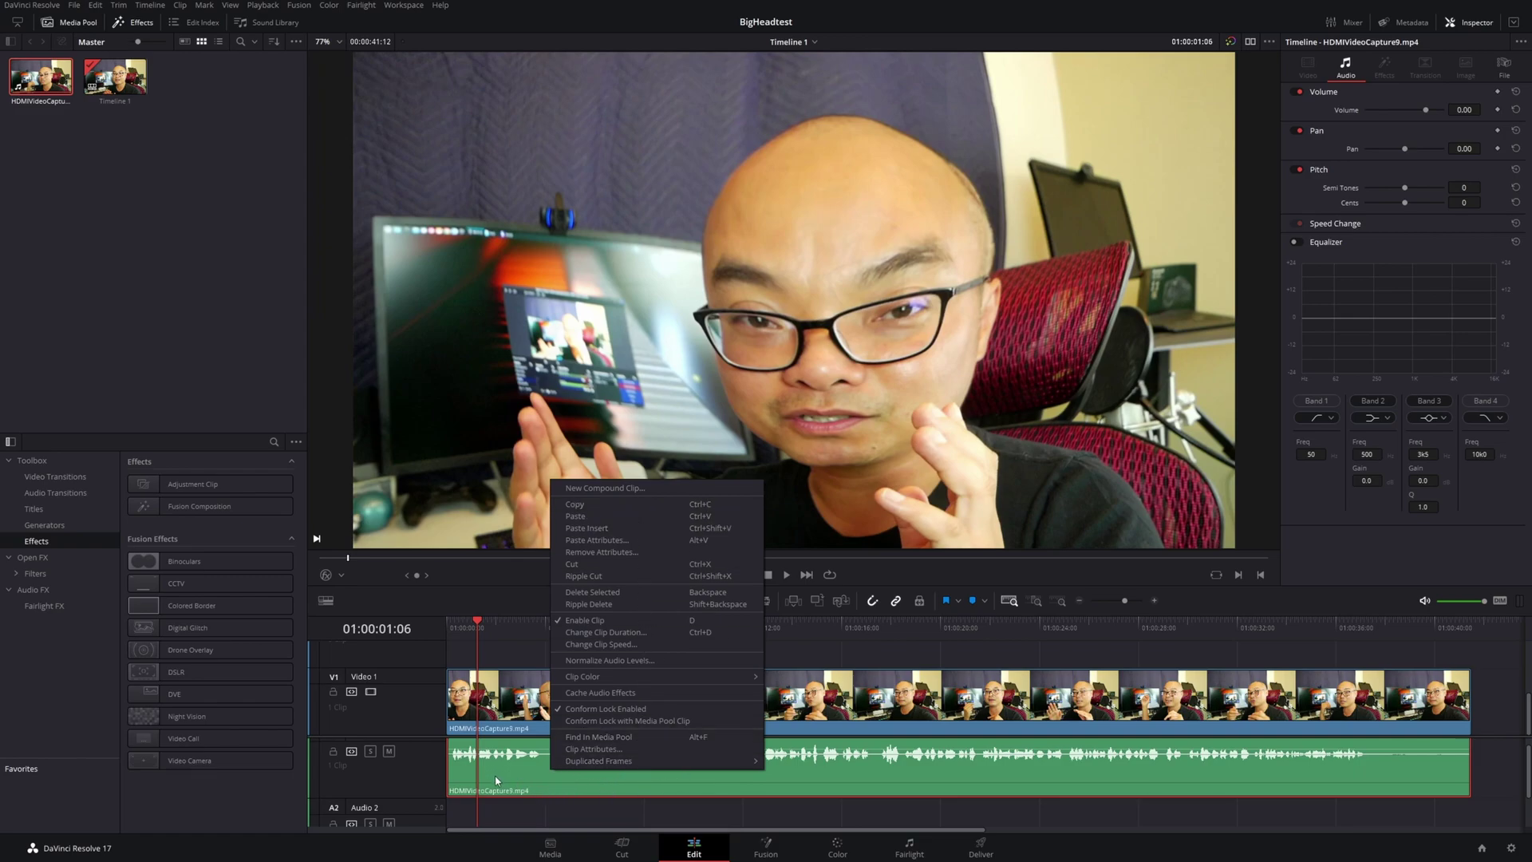
left_click(500, 780)
scroll(481, 733, "up", 2)
scroll(481, 733, "up", 1)
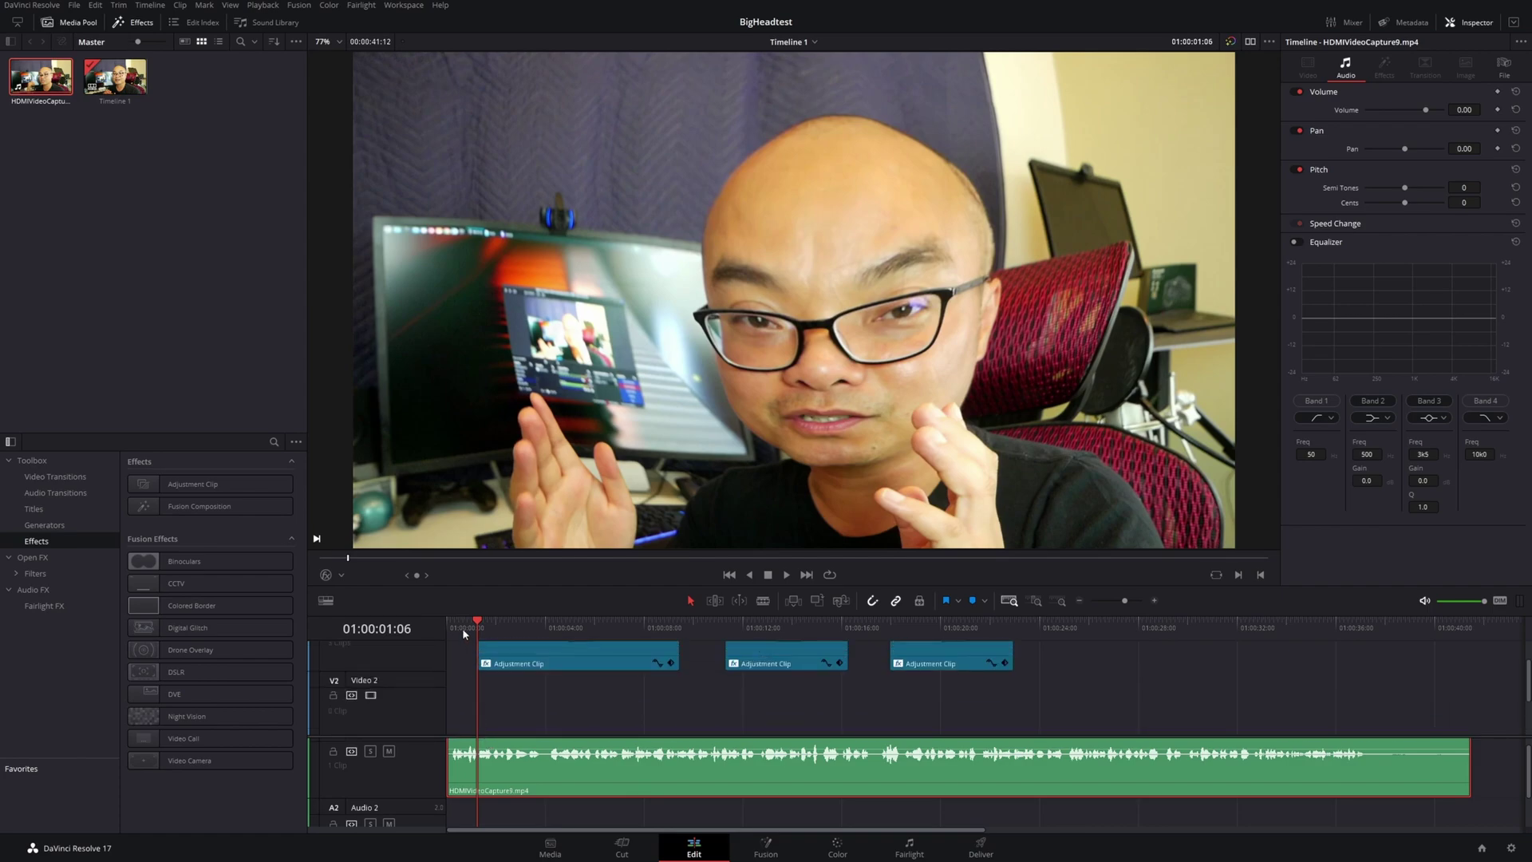
Deselect the audio clip and set the playhead to 01:00:00:15
left_click(462, 627)
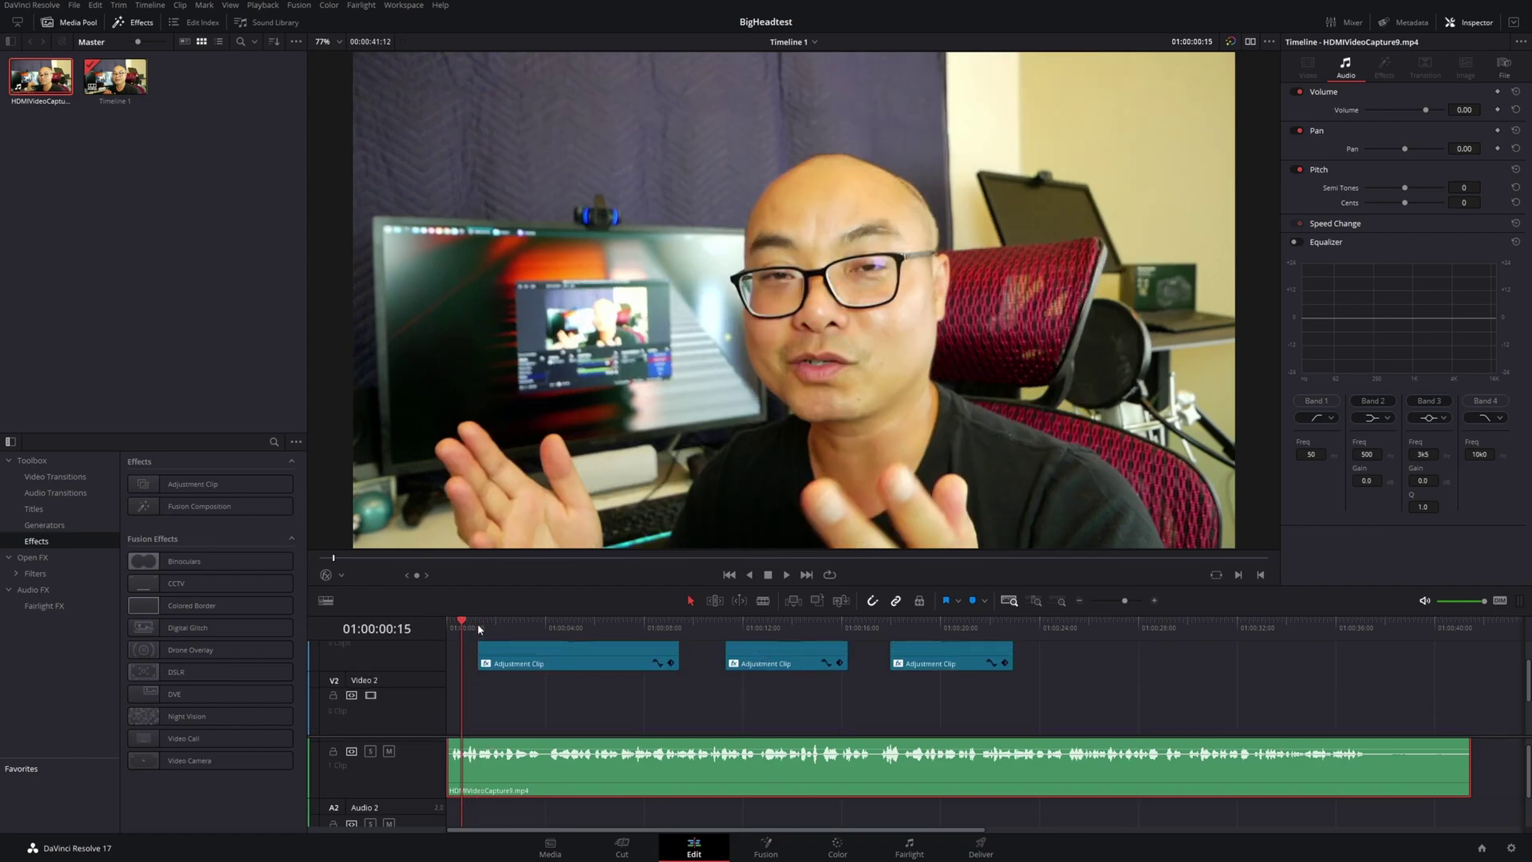
left_click(478, 627)
left_click(462, 626)
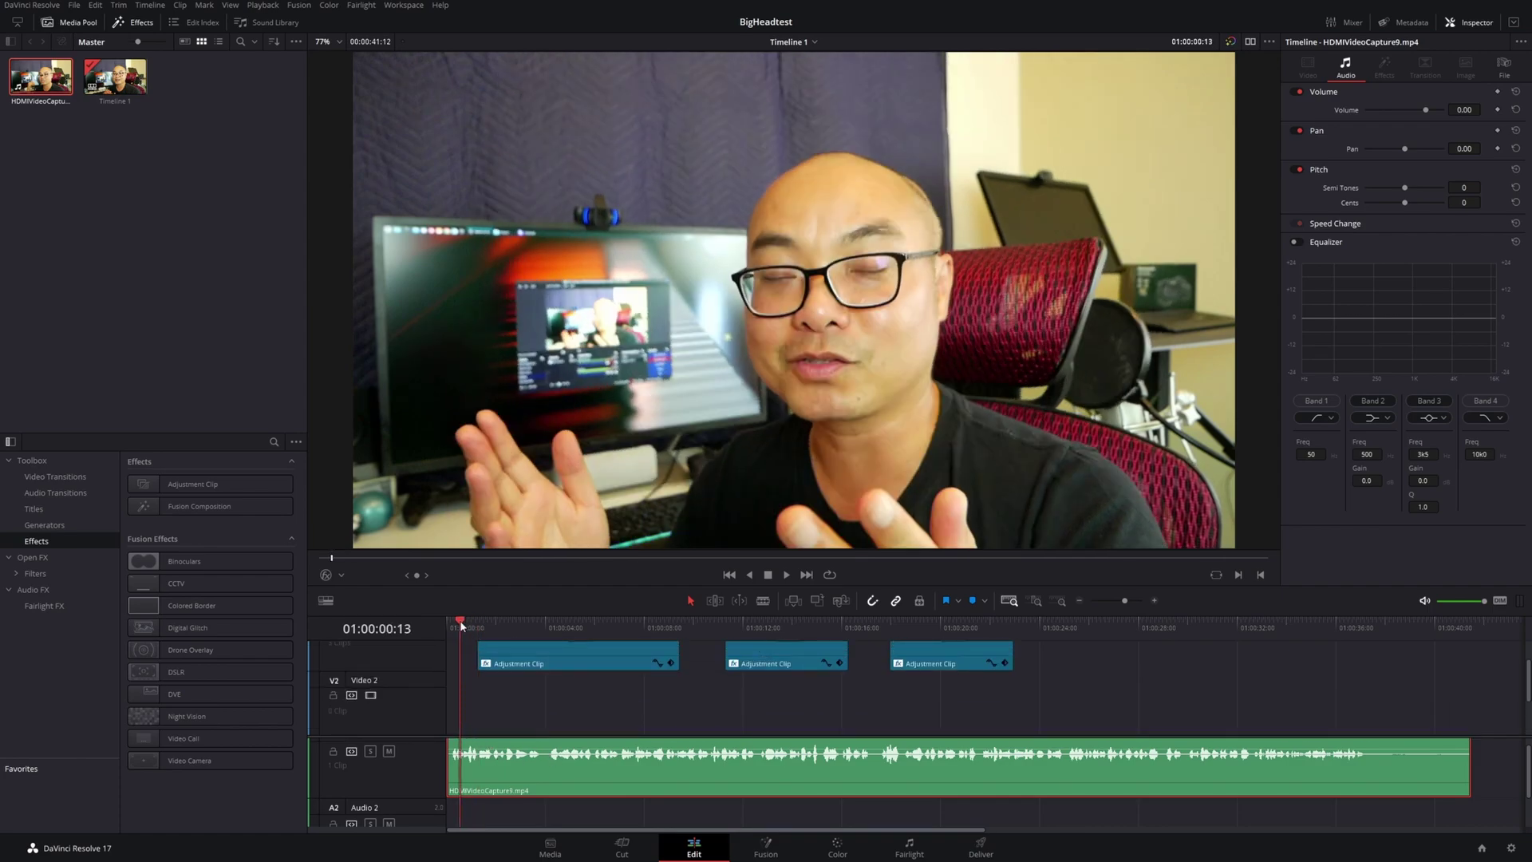
left_click(481, 700)
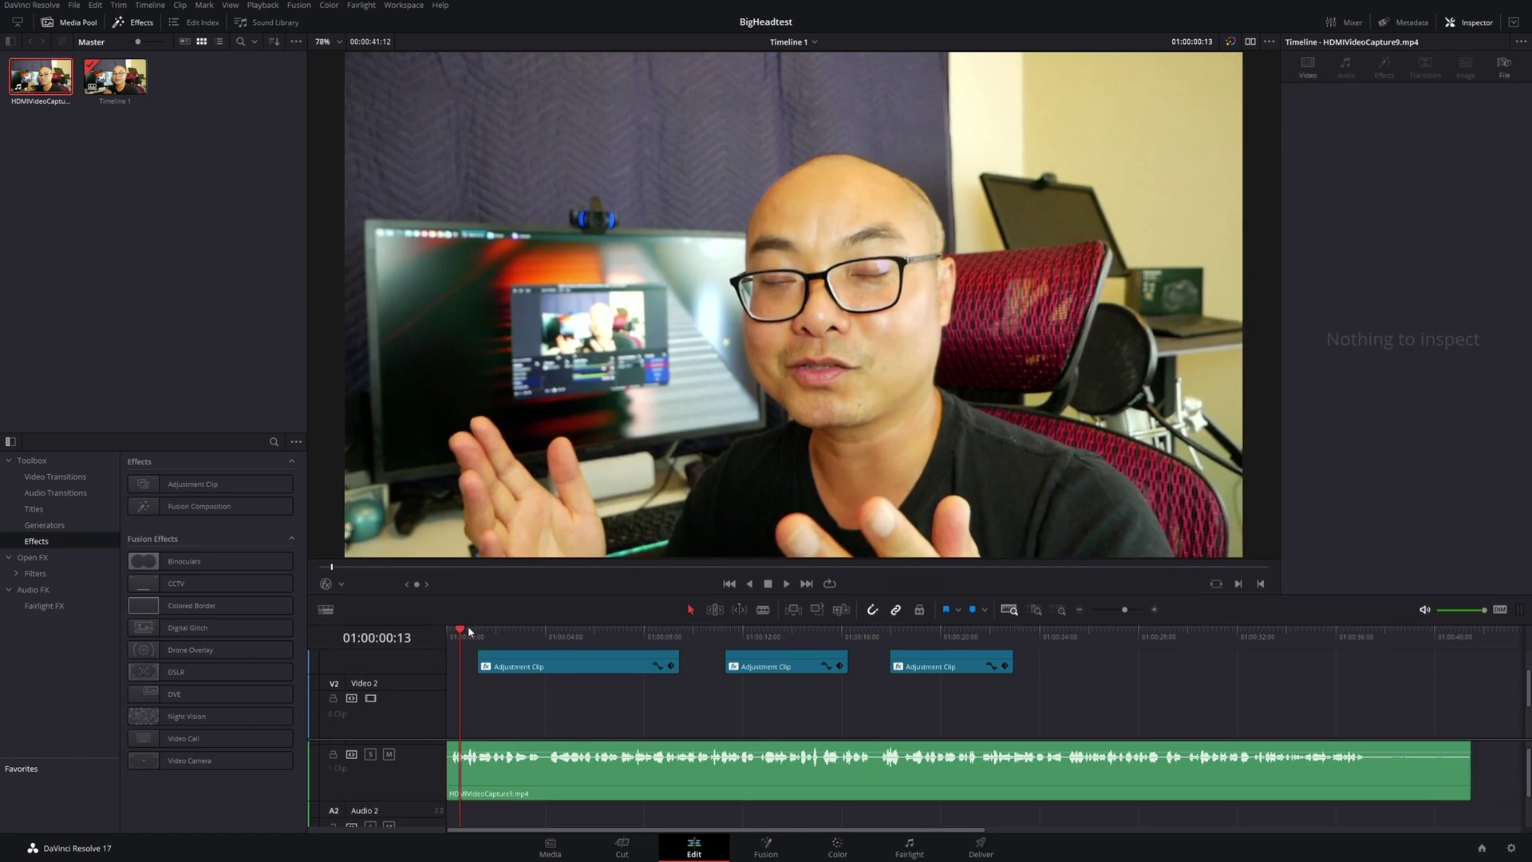
left_click(462, 632)
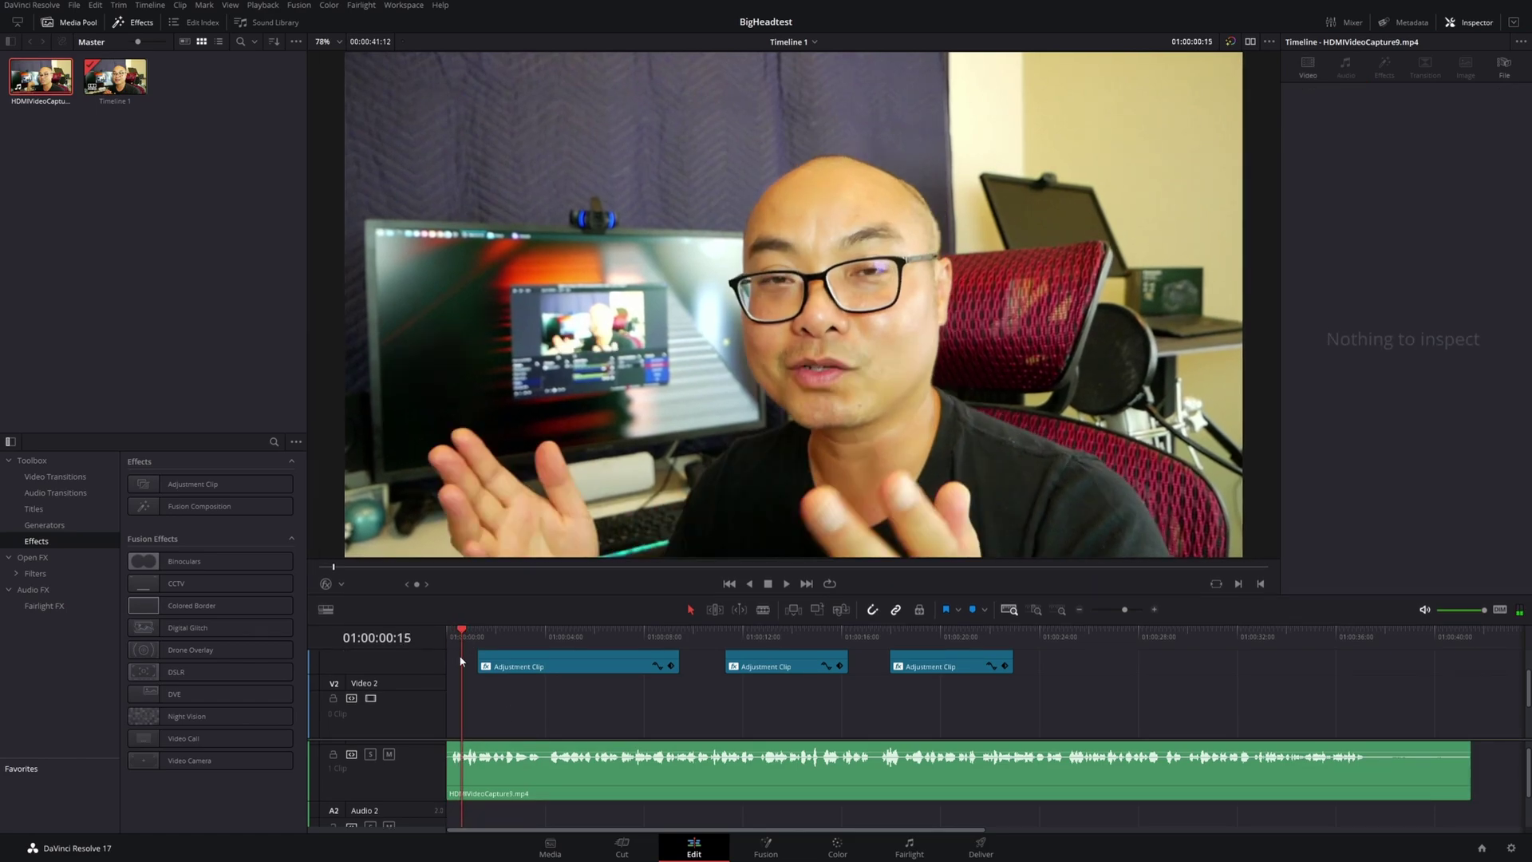
scroll(613, 736, "down", 2)
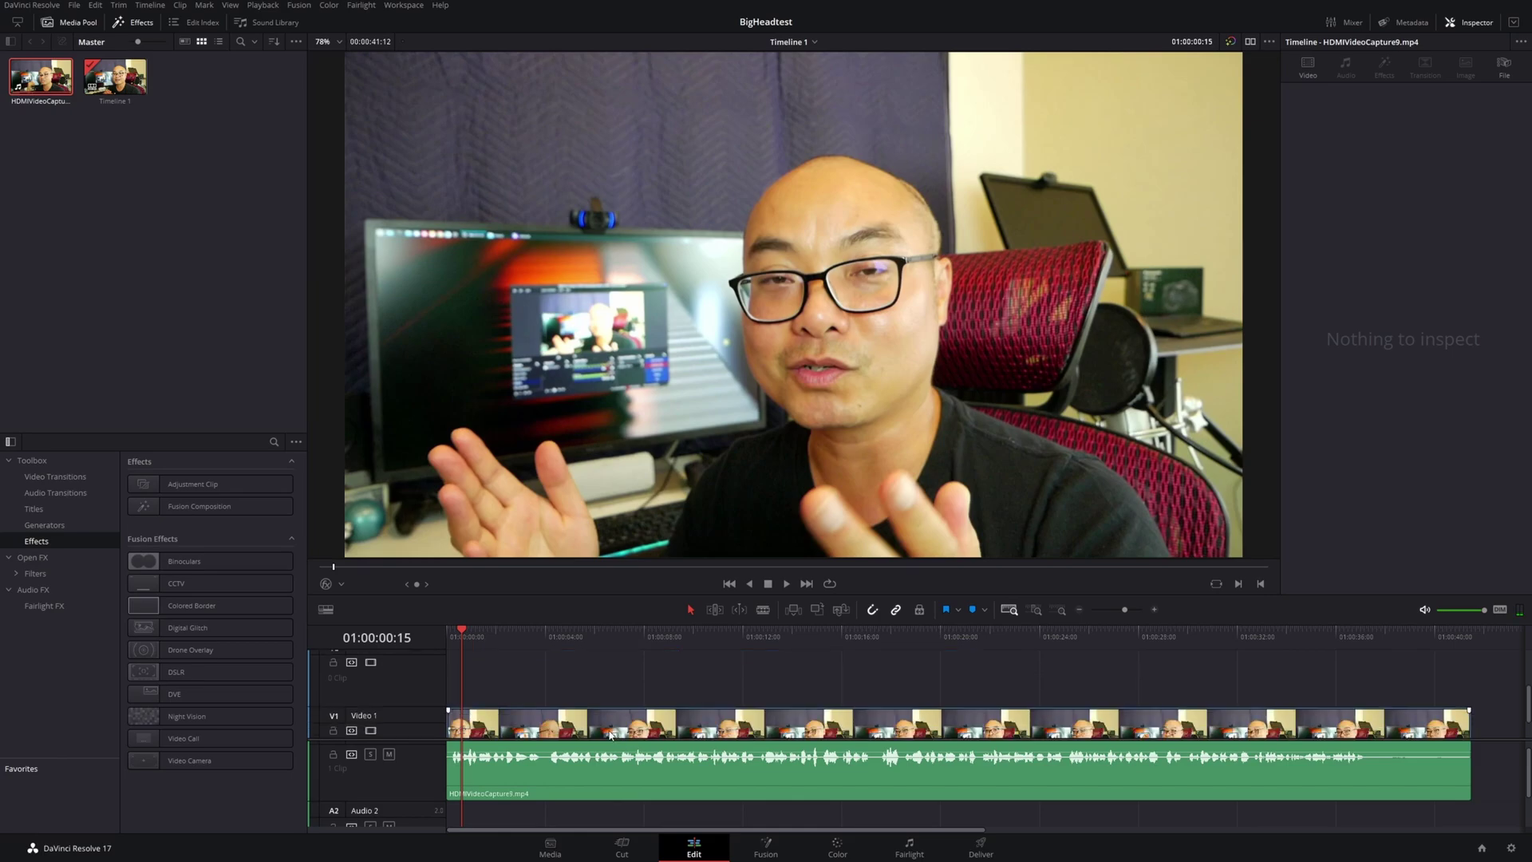
scroll(611, 734, "down", 2)
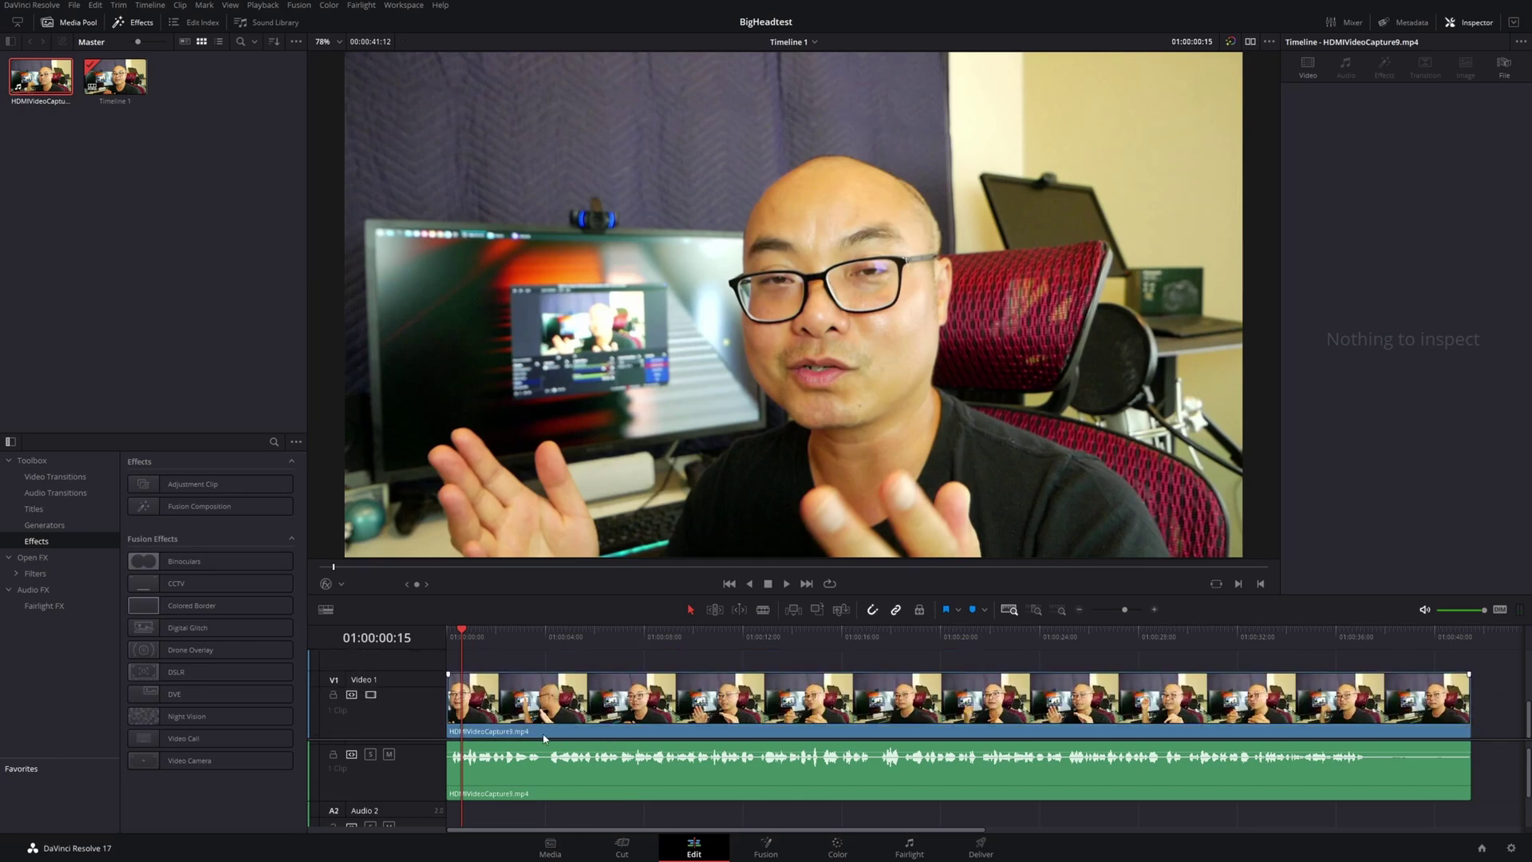
Alt-drag the Video 1 clip up to duplicate it onto the track above
left_click(548, 710)
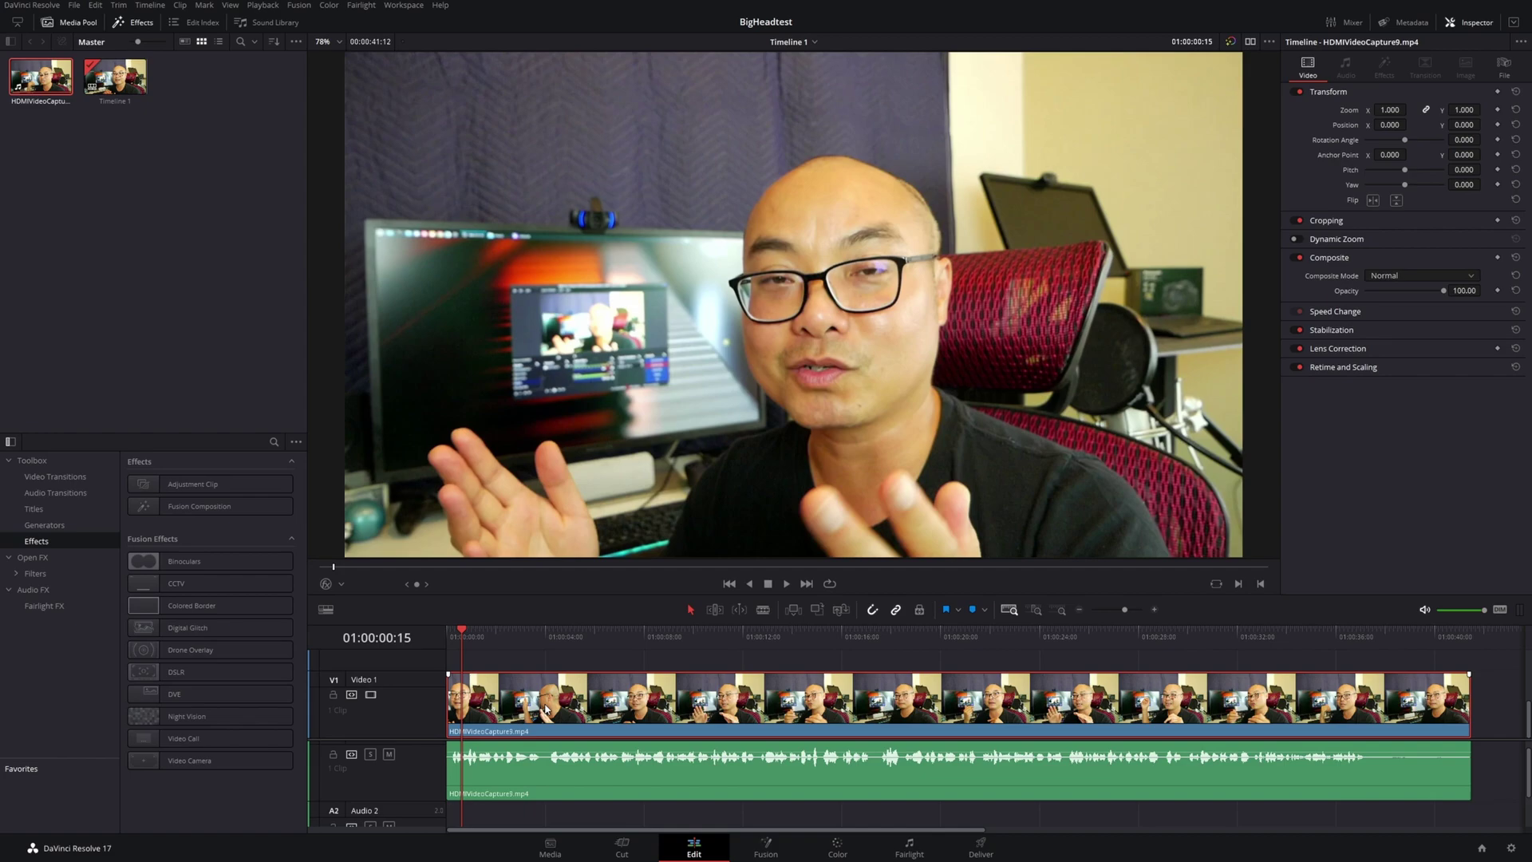
scroll(549, 710, "up", 2)
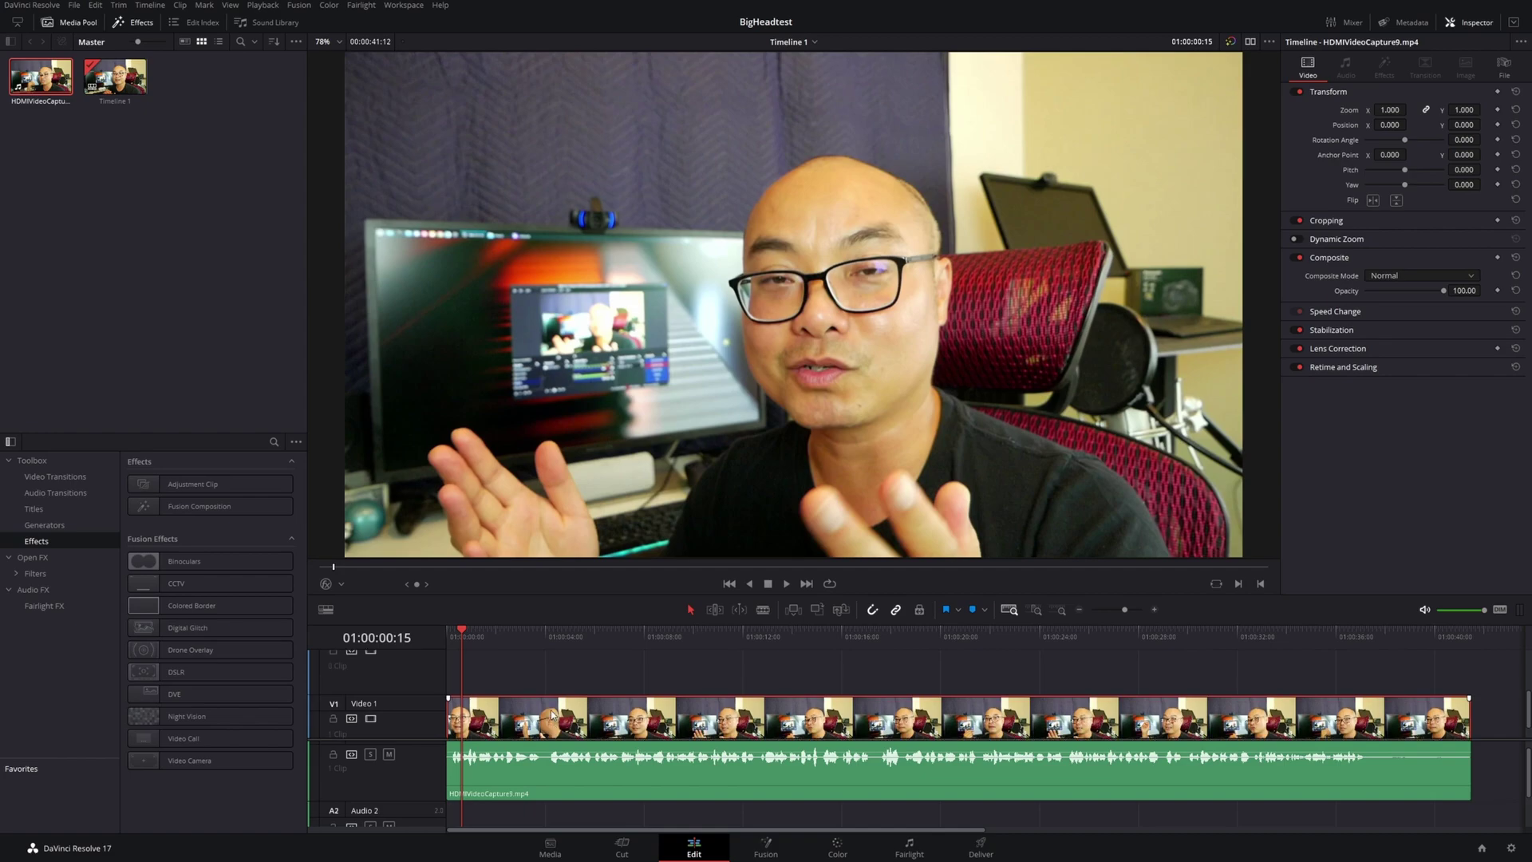
scroll(552, 713, "down", 1)
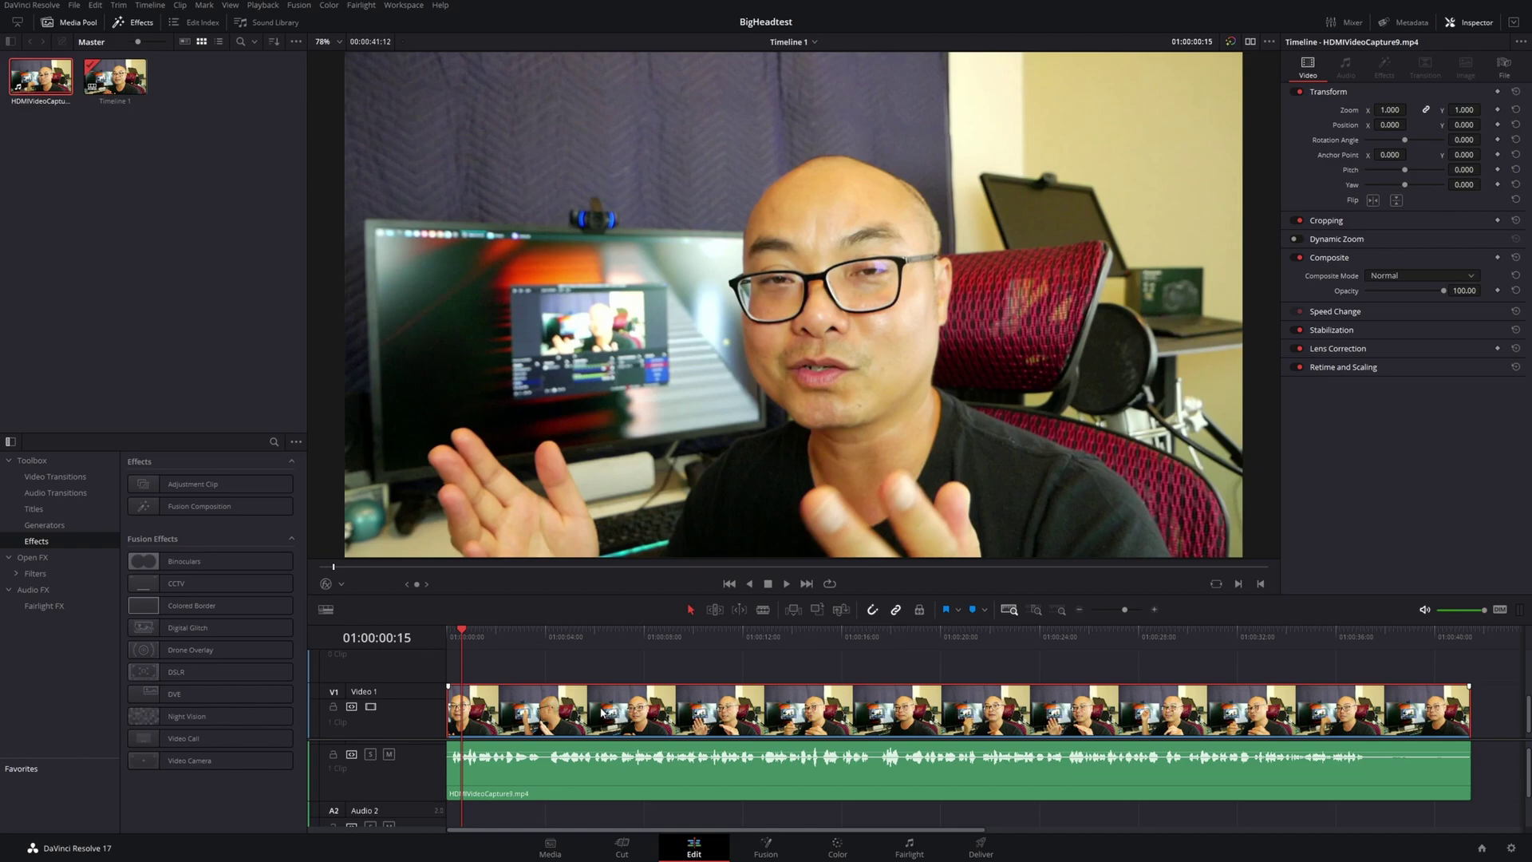
scroll(601, 710, "up", 1)
scroll(575, 714, "up", 1)
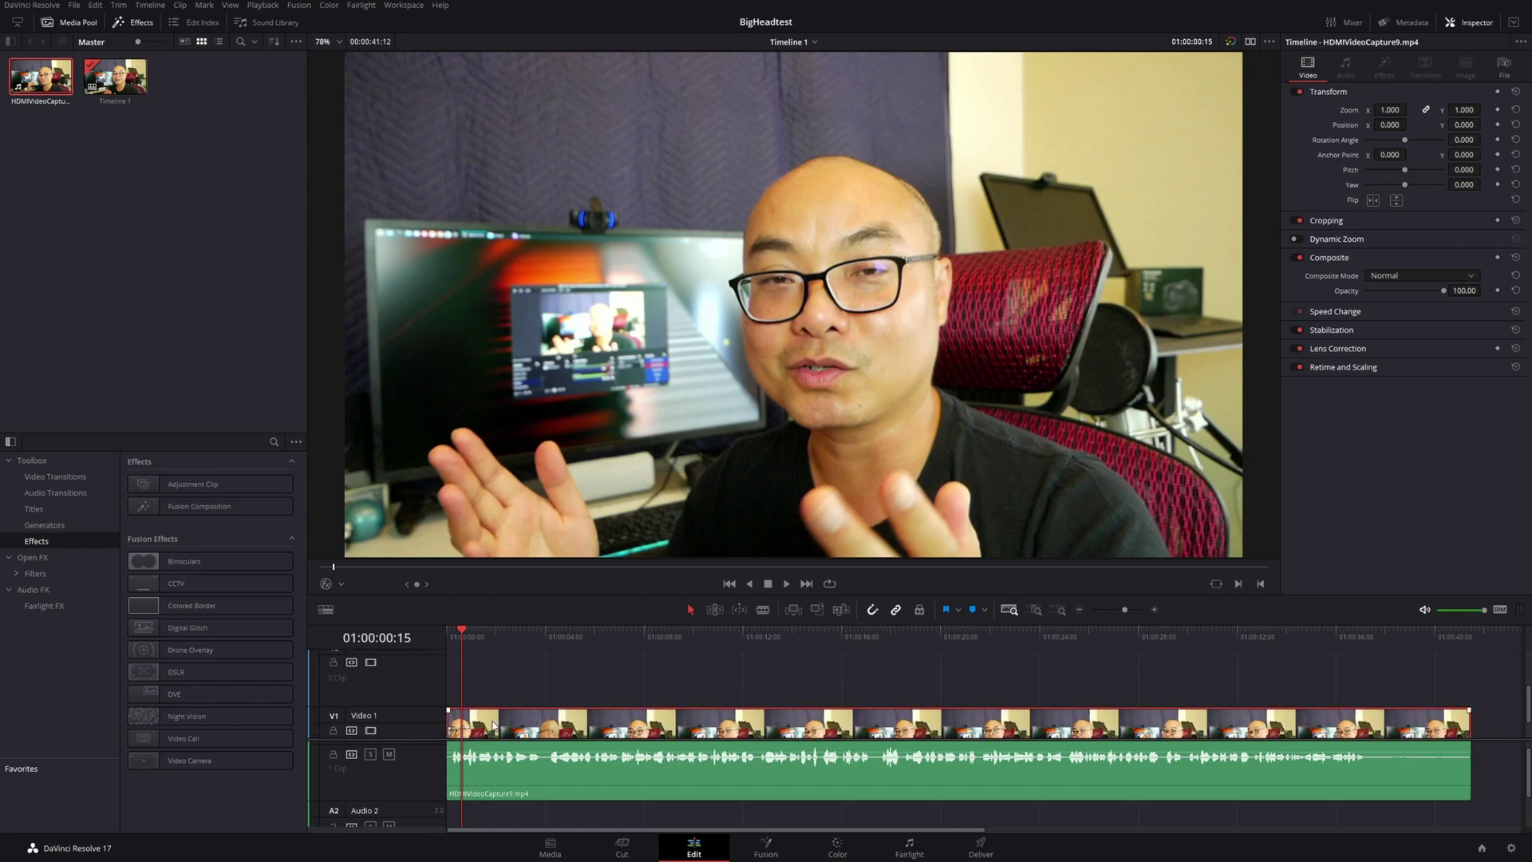
left_click_drag(496, 723, 499, 687)
scroll(471, 718, "down", 2)
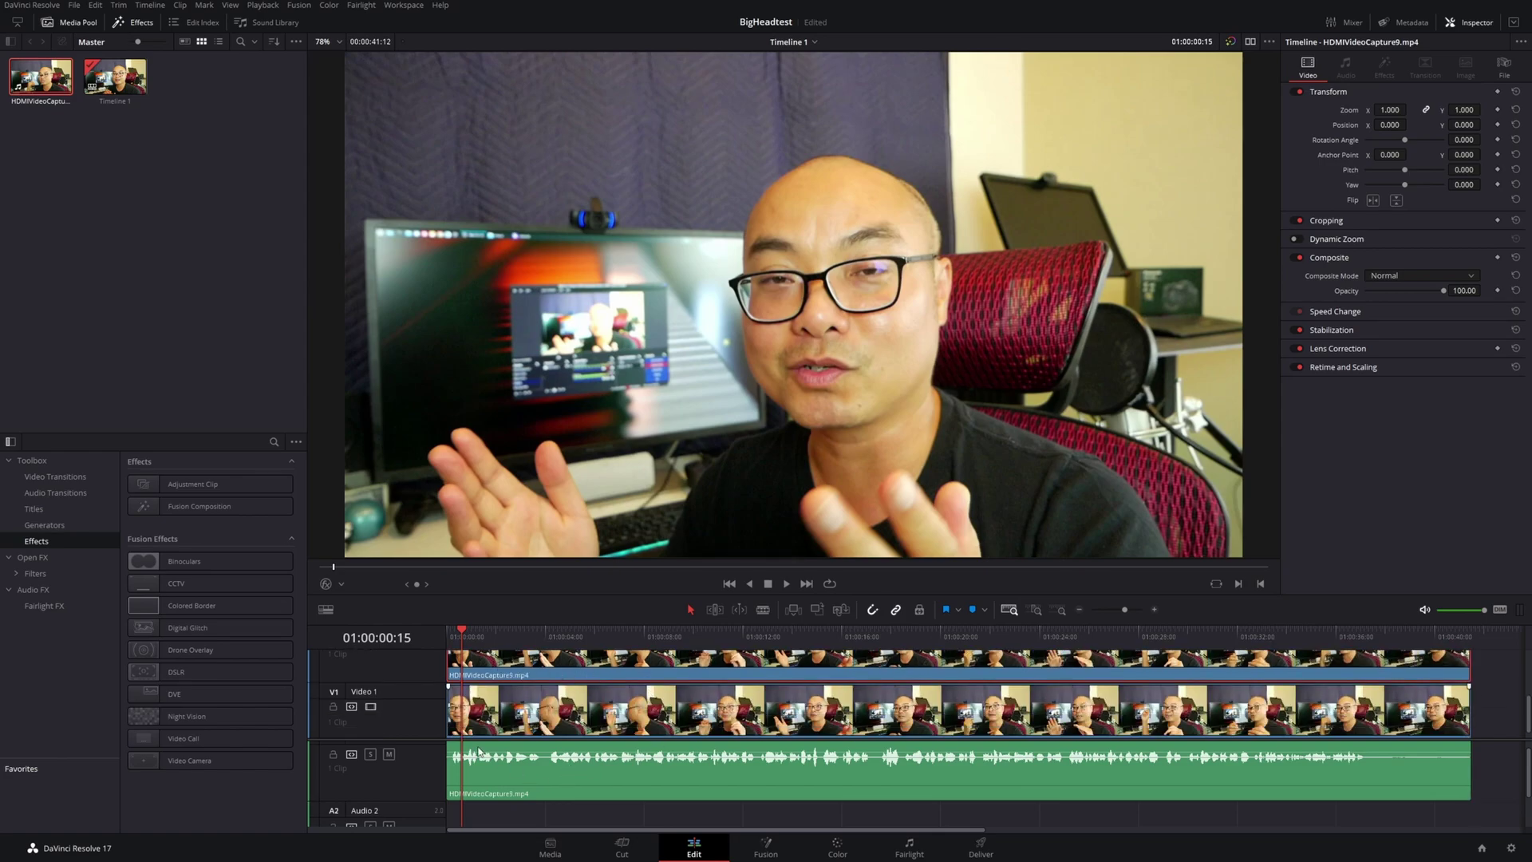
scroll(460, 740, "up", 1)
scroll(551, 718, "up", 4)
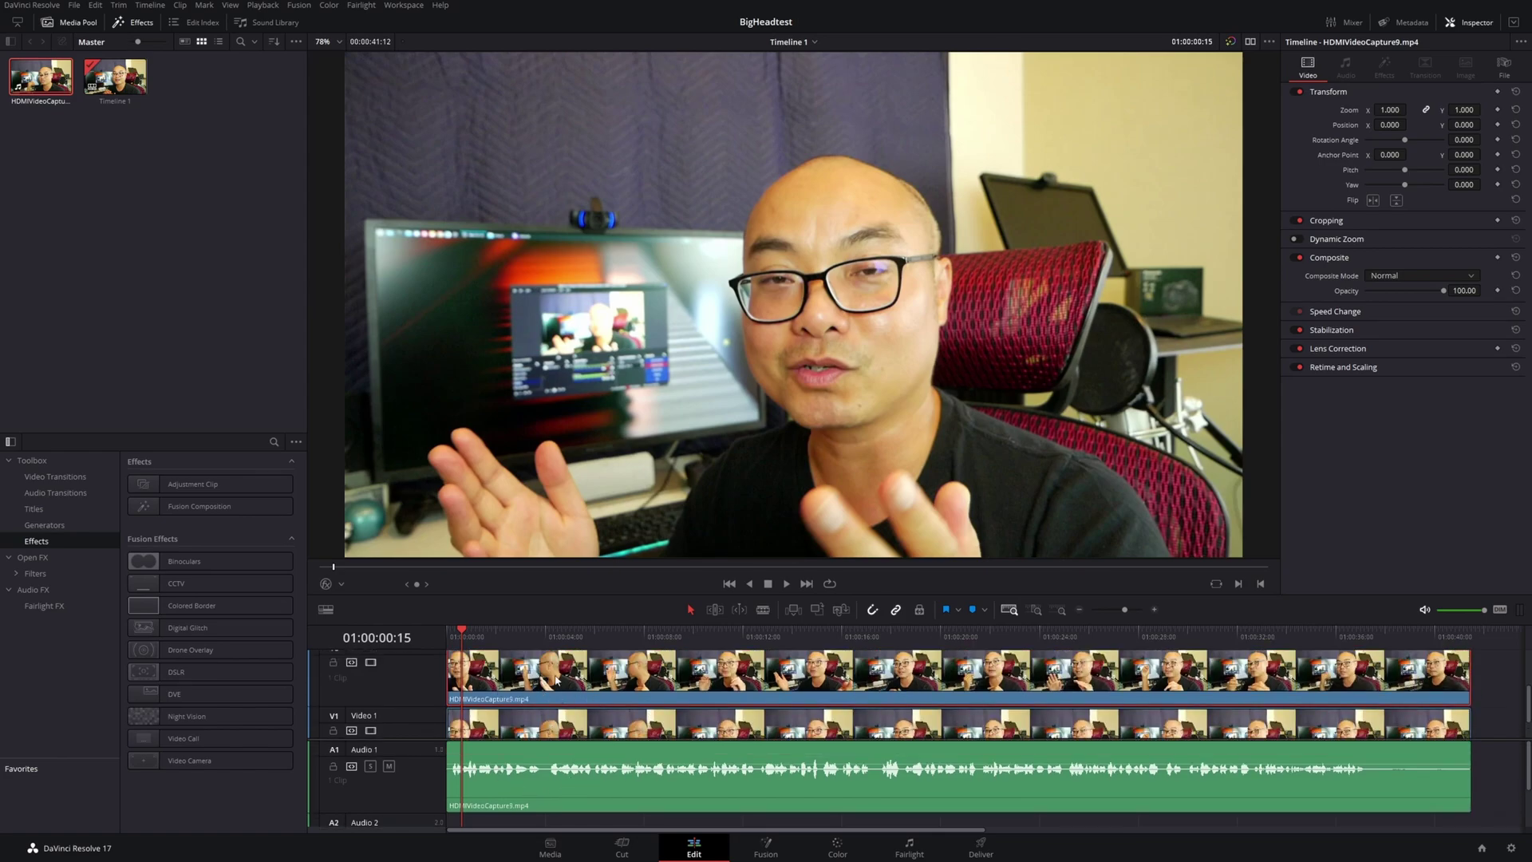
scroll(582, 684, "down", 3)
scroll(639, 800, "down", 3)
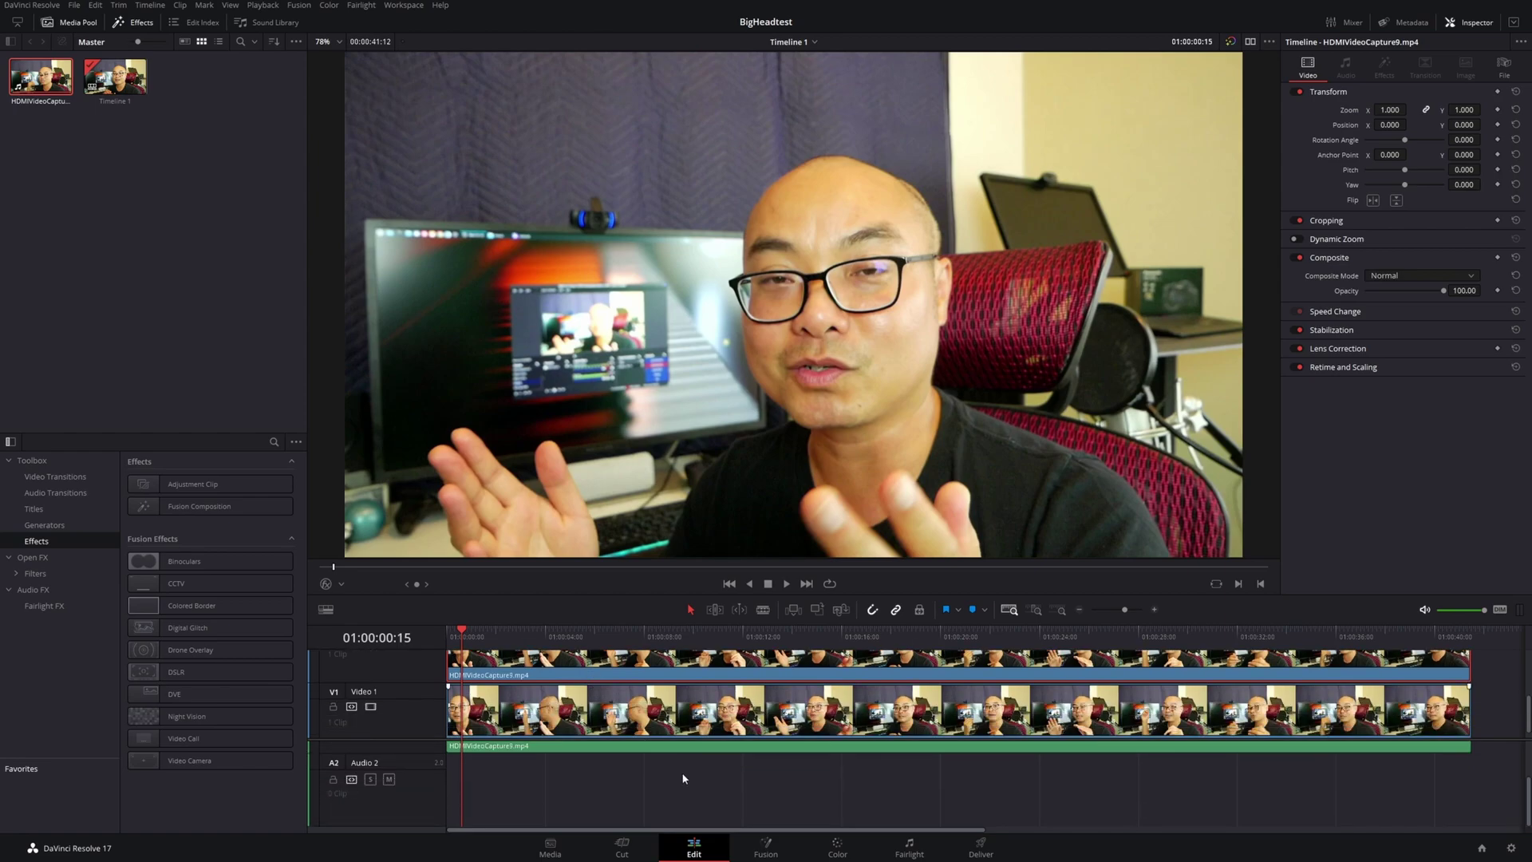
scroll(640, 800, "up", 1)
Alt-drag the Audio 1 clip down to duplicate it onto Audio 2
left_click(512, 773)
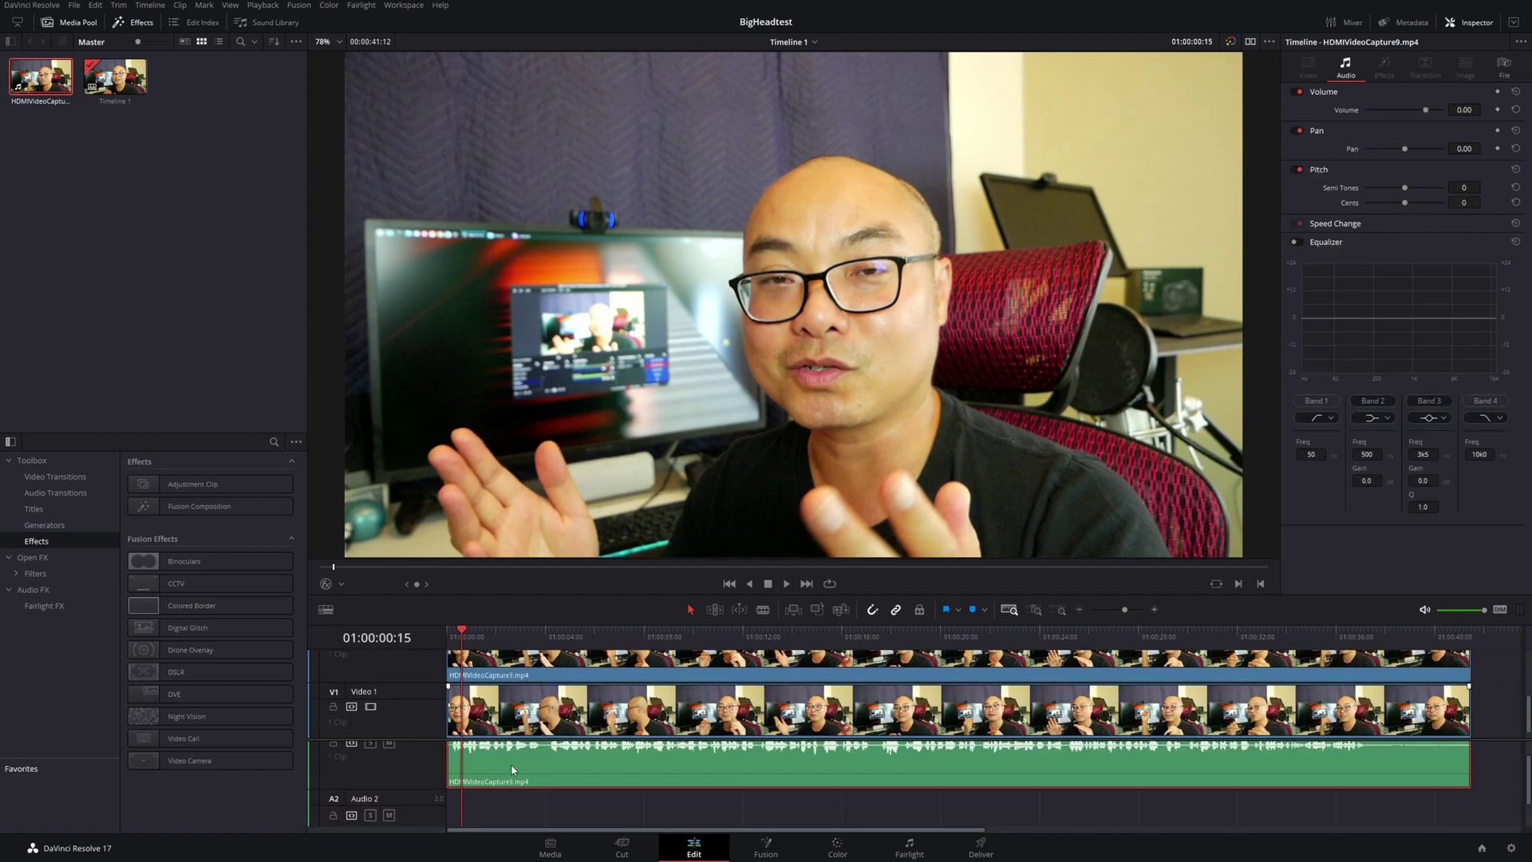
left_click_drag(497, 787, 502, 818)
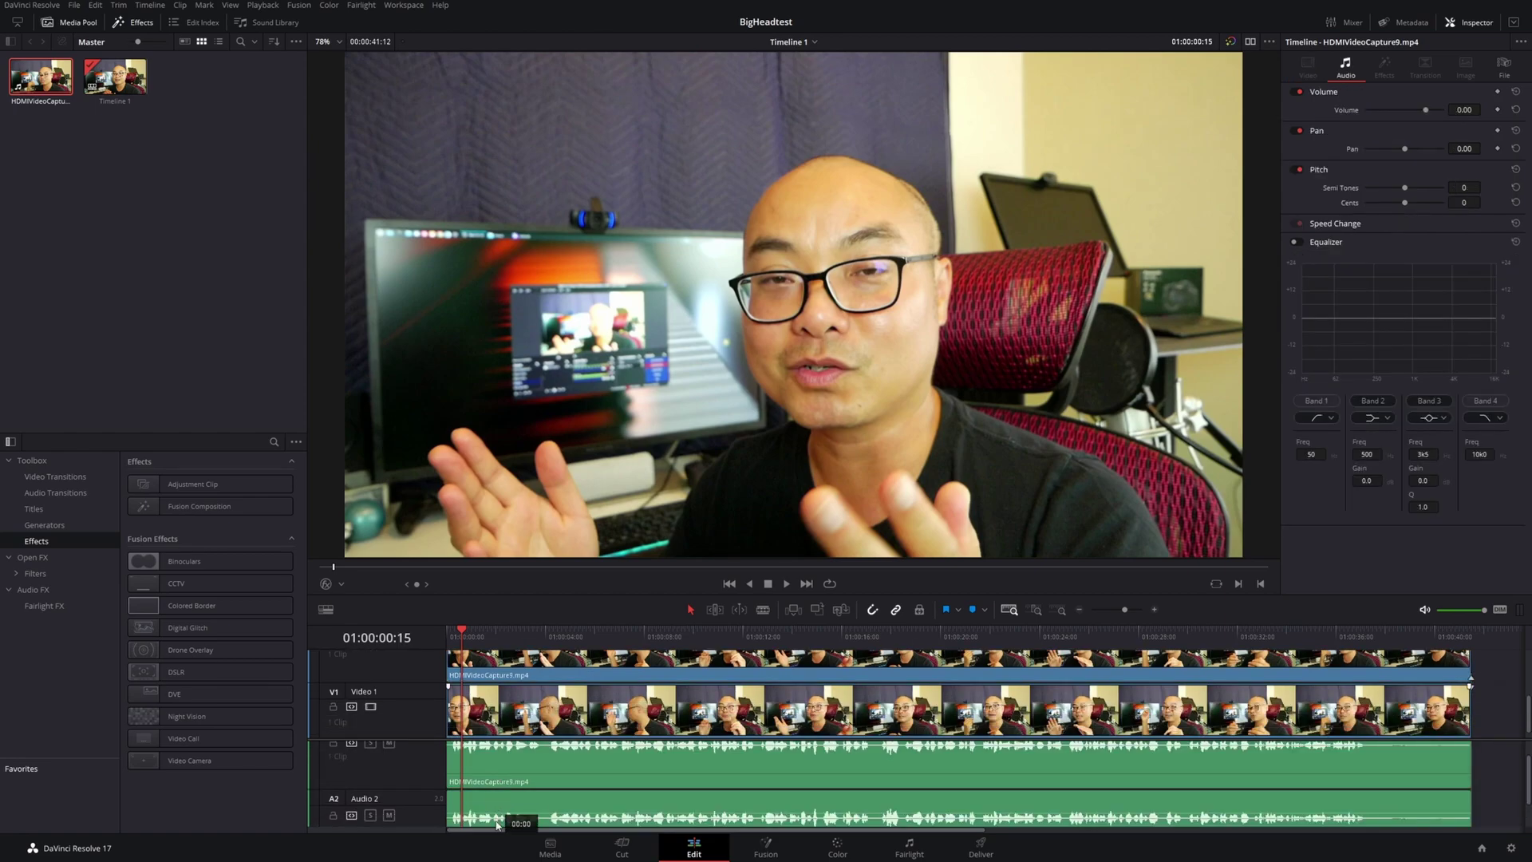
scroll(612, 802, "up", 1)
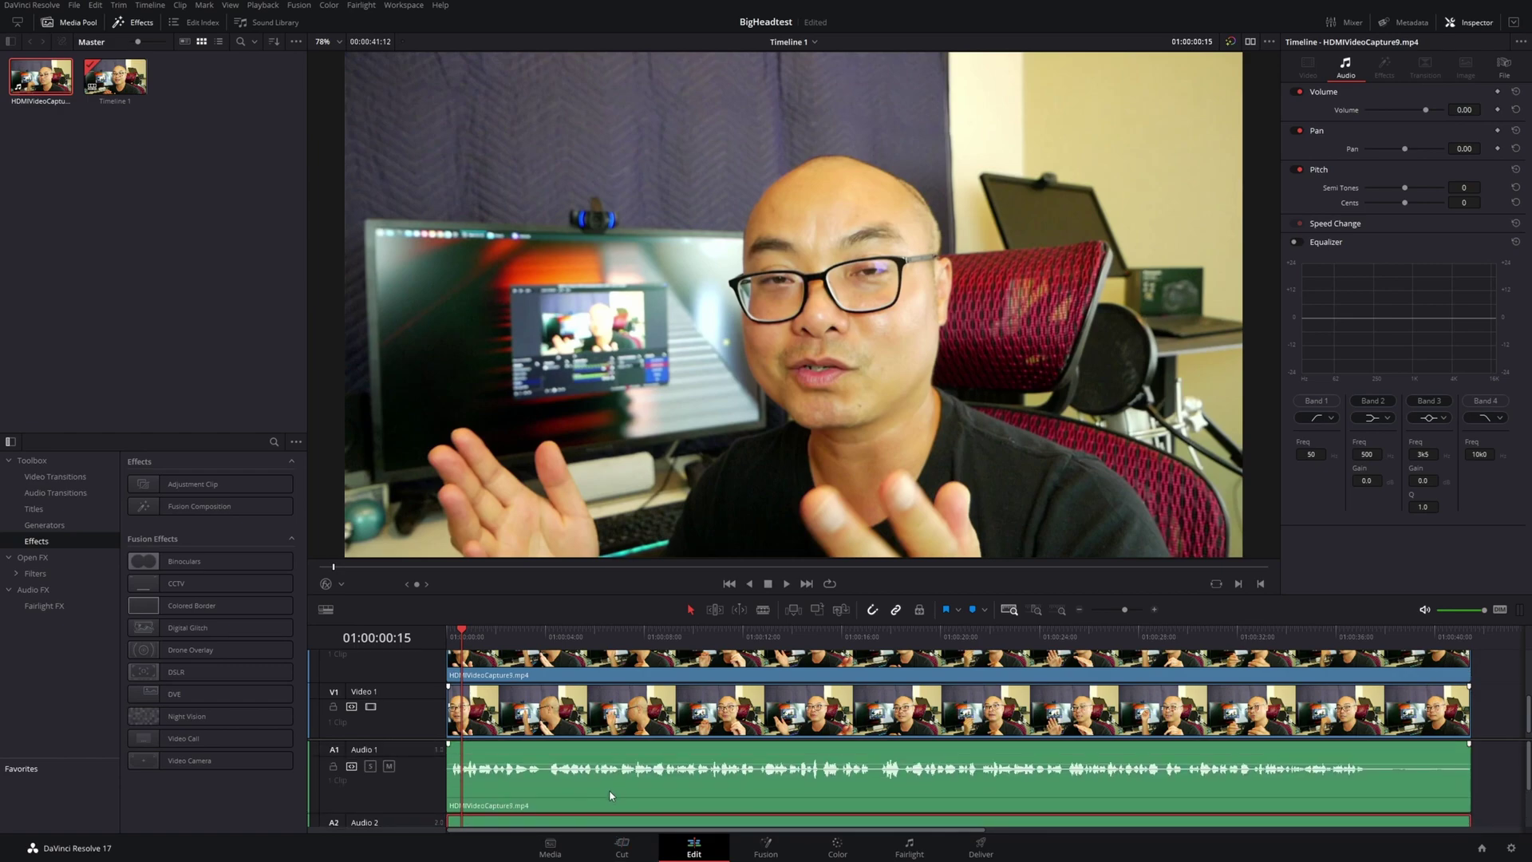
scroll(680, 764, "down", 1)
scroll(680, 764, "up", 1)
scroll(667, 673, "up", 2)
scroll(669, 688, "down", 2)
scroll(666, 704, "up", 1)
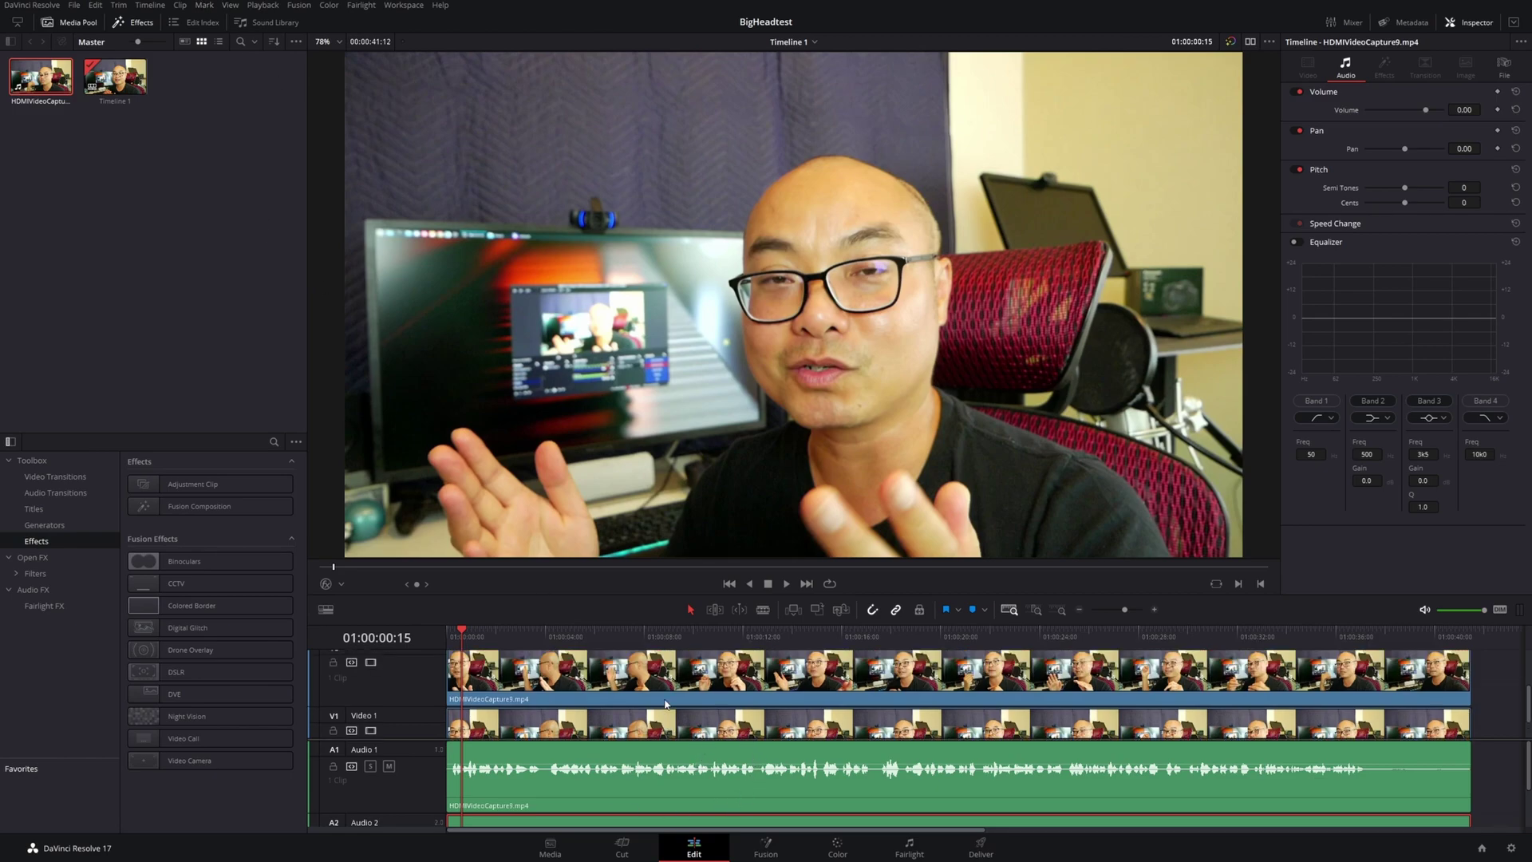
Select the upper video copy, then scroll TubeBuddy's homepage to 'Work within YouTube'
left_click(600, 684)
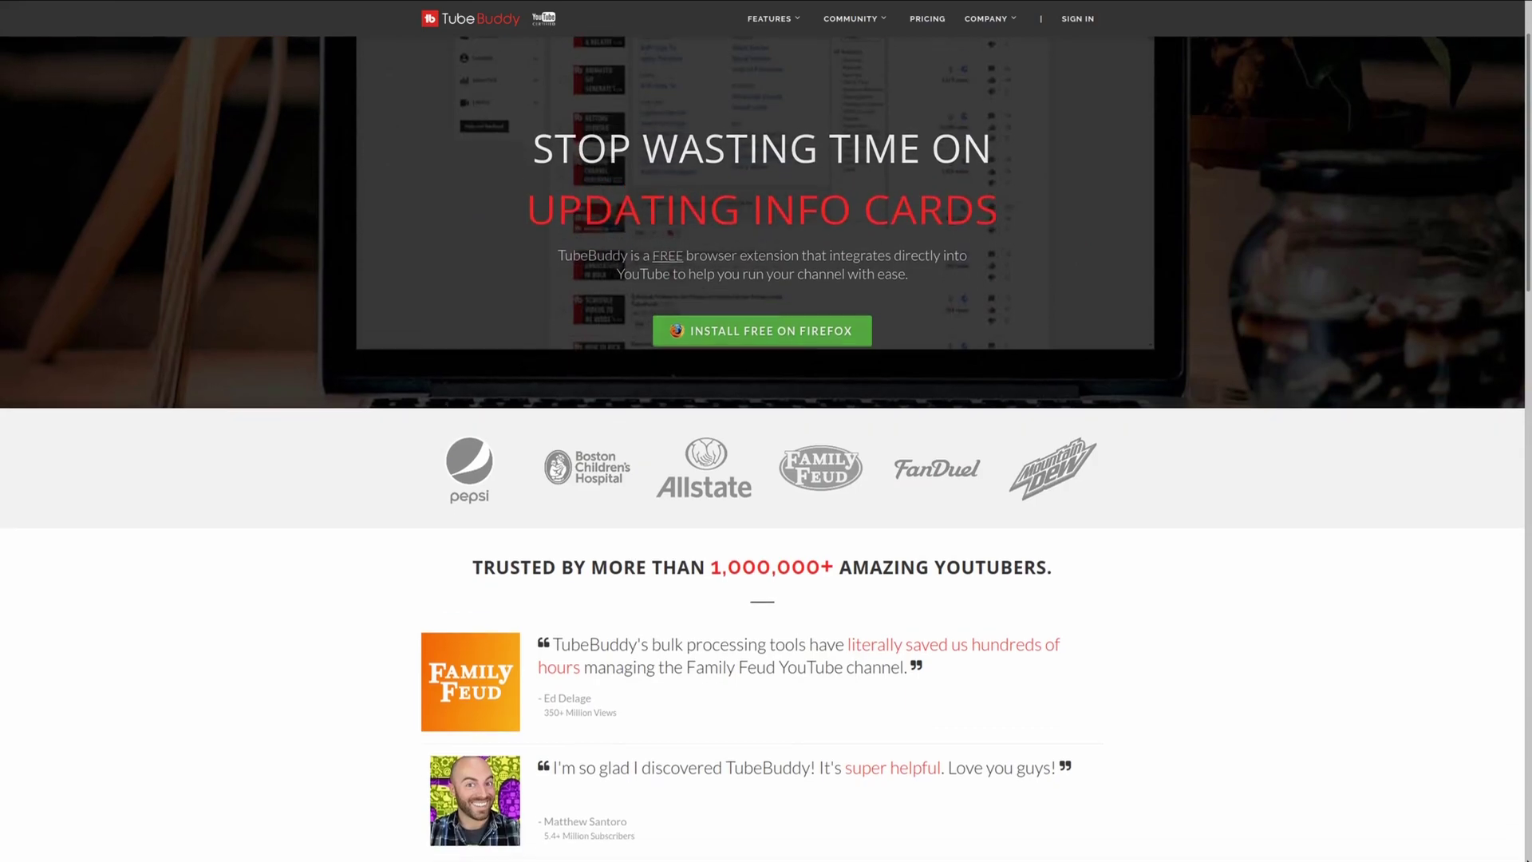
scroll(762, 447, "down", 3)
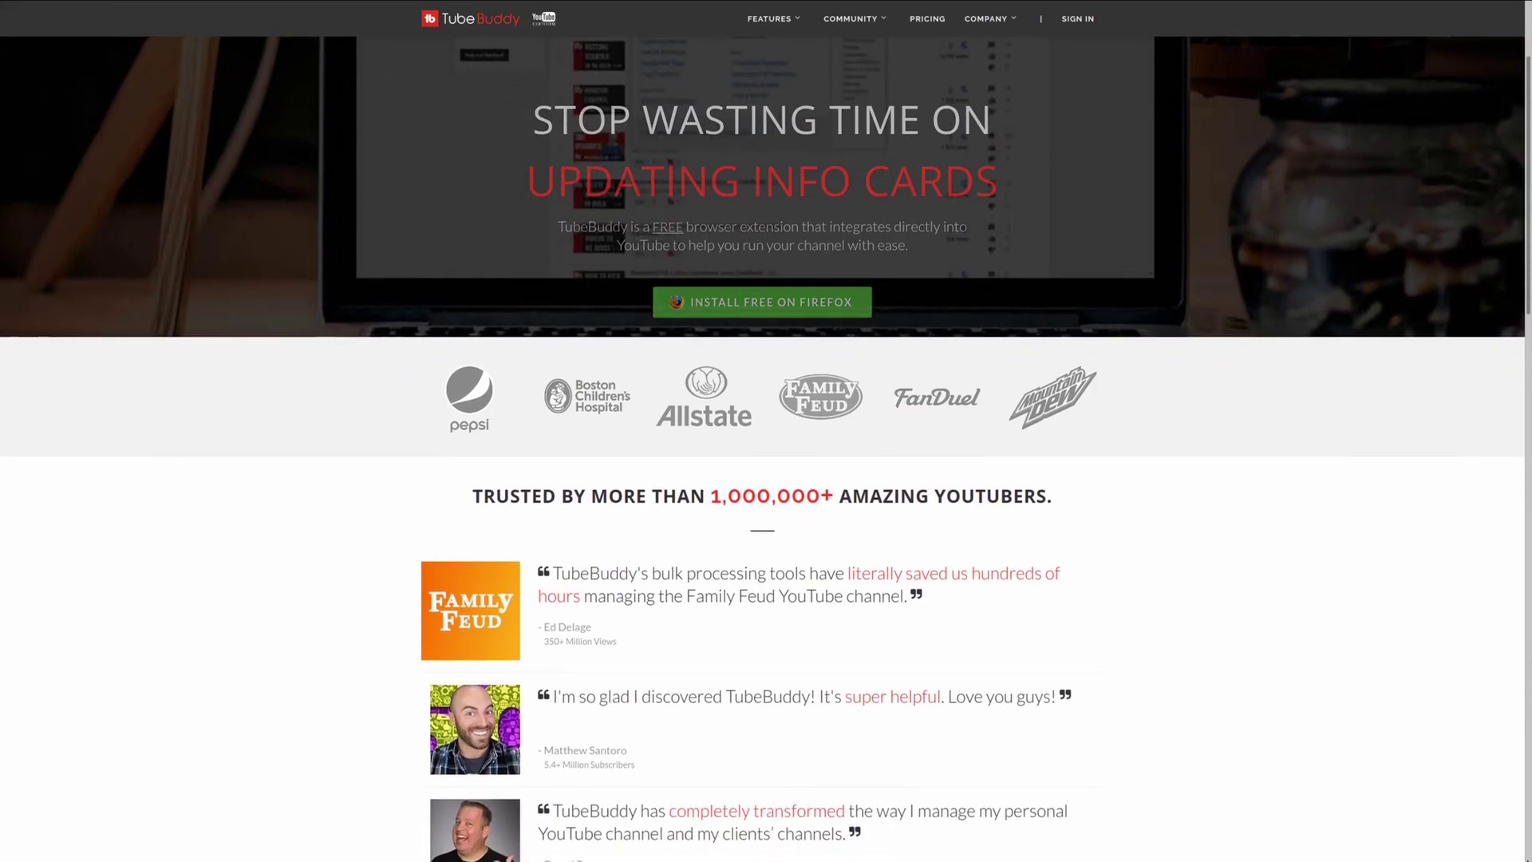
scroll(762, 447, "down", 3)
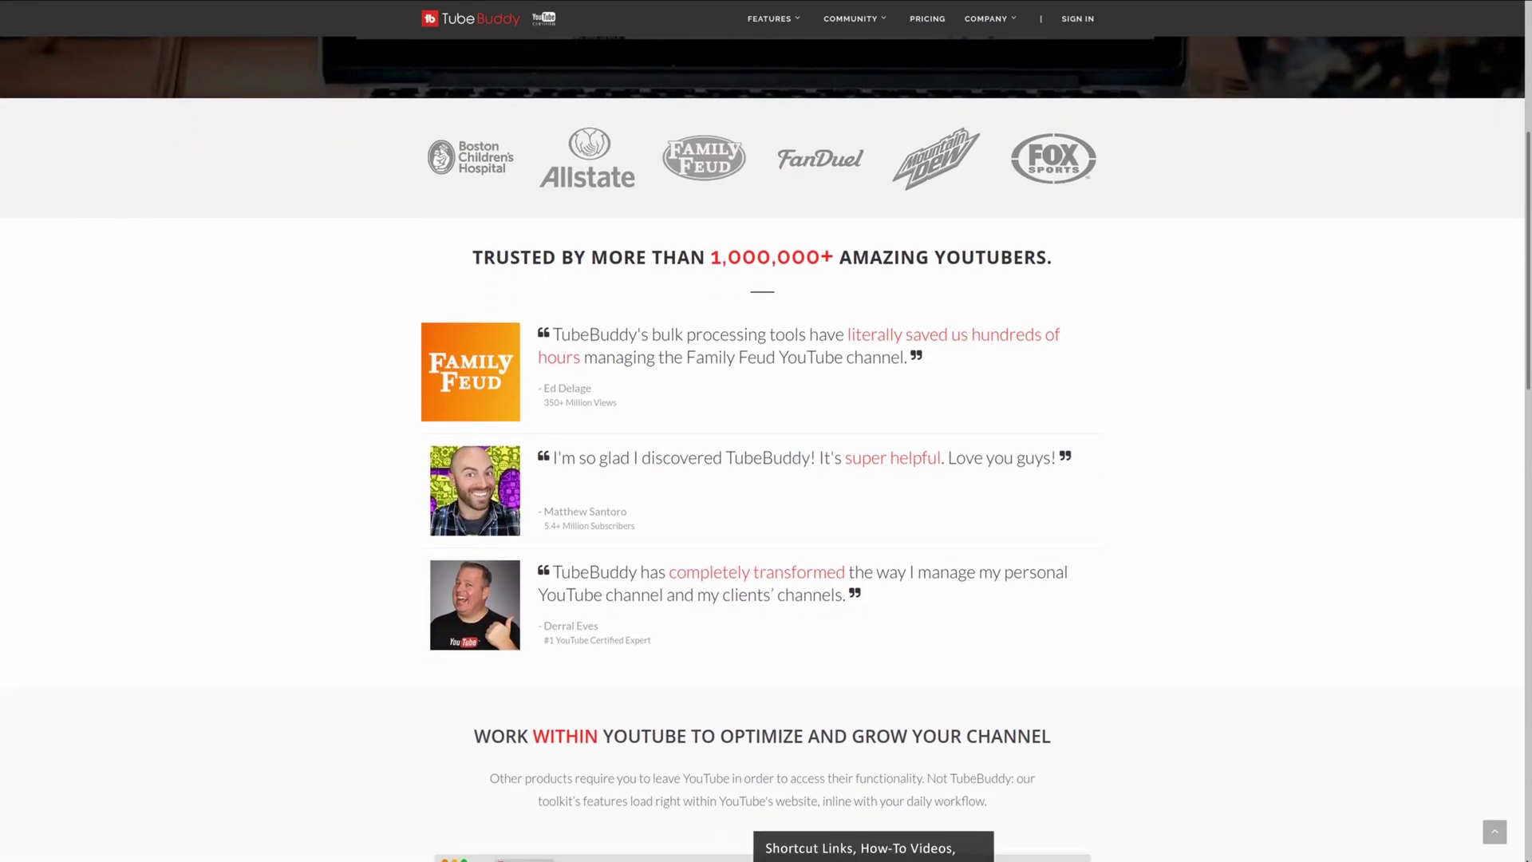
scroll(762, 446, "down", 2)
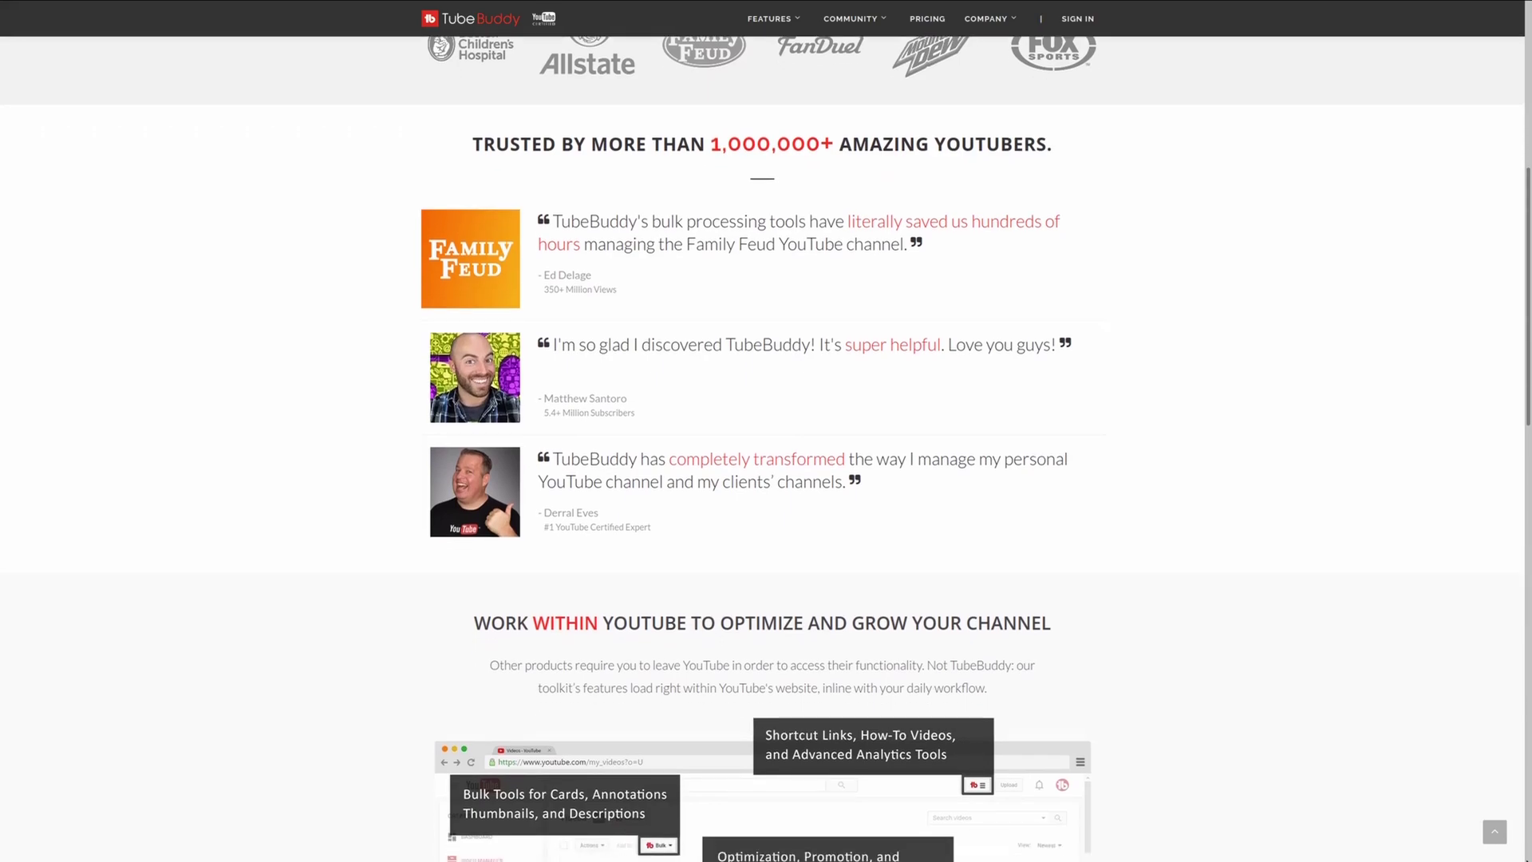
scroll(762, 447, "down", 3)
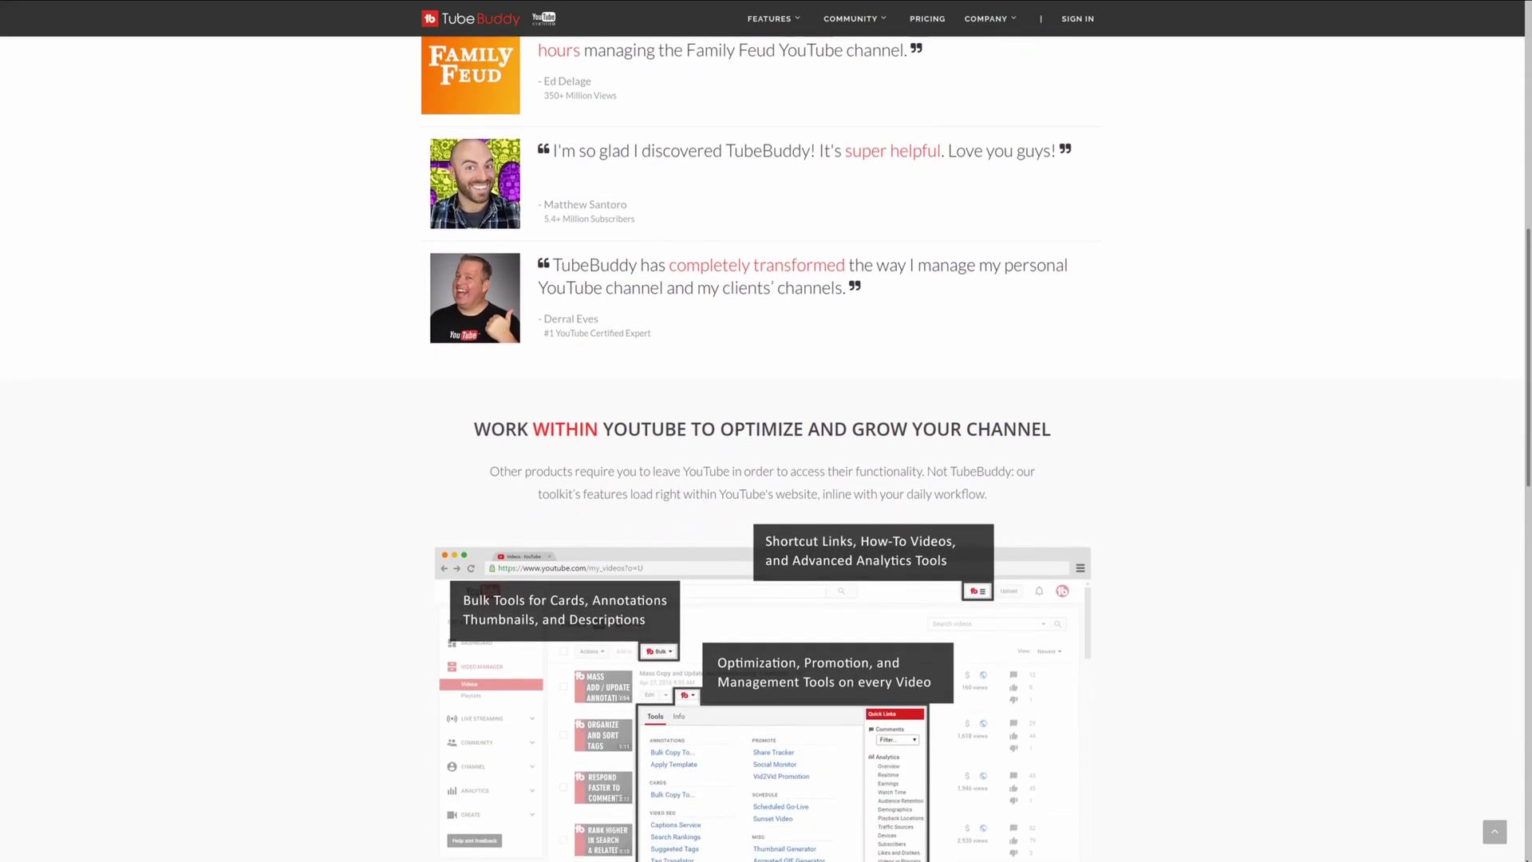
scroll(762, 447, "down", 1)
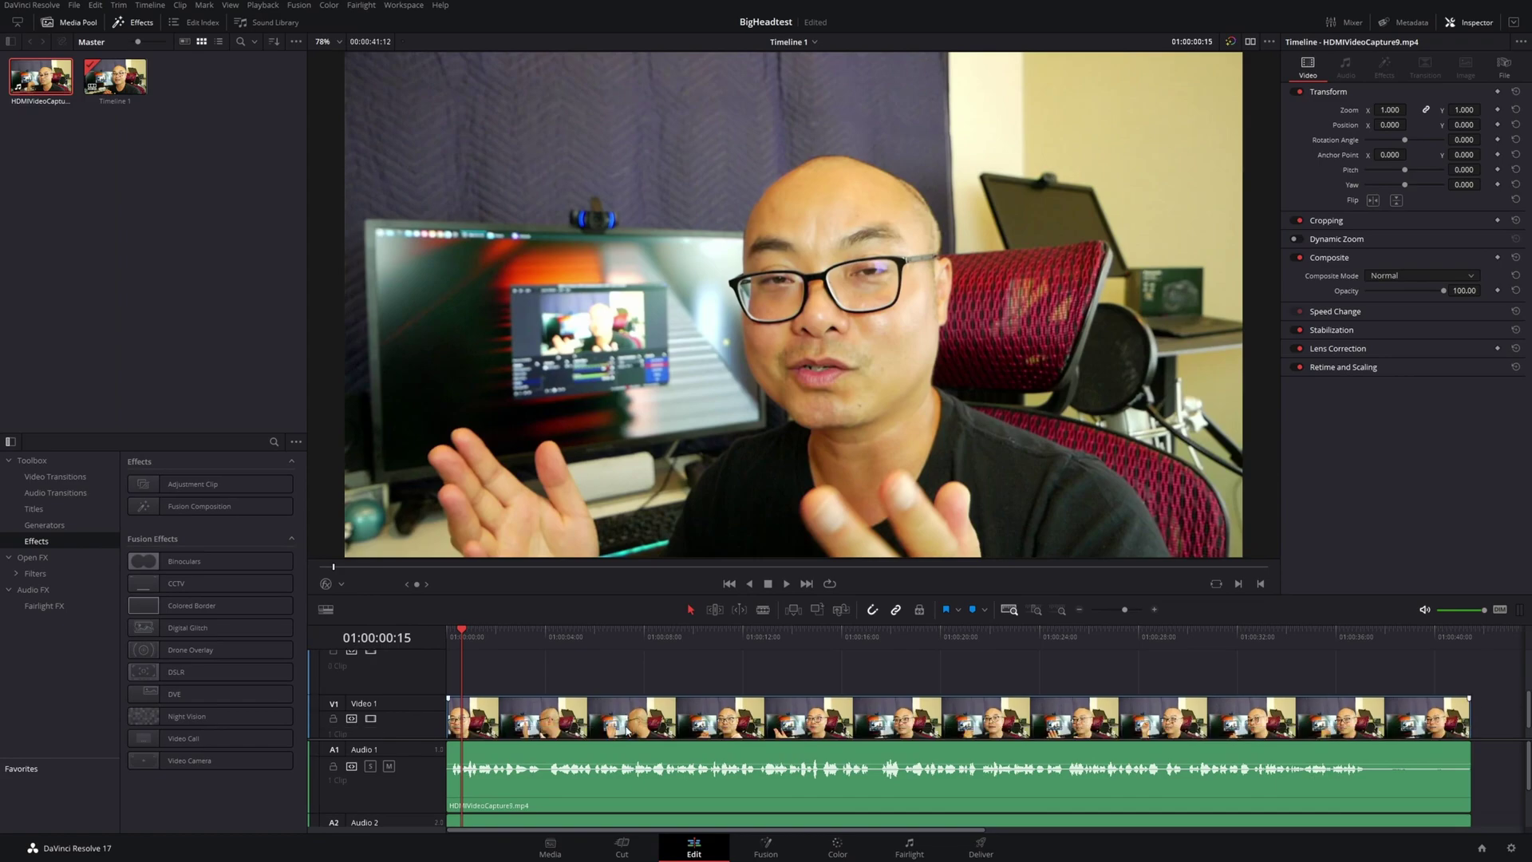
Delete the duplicate audio clip on Audio 2, then select the Video 1 clip
scroll(627, 742, "down", 2)
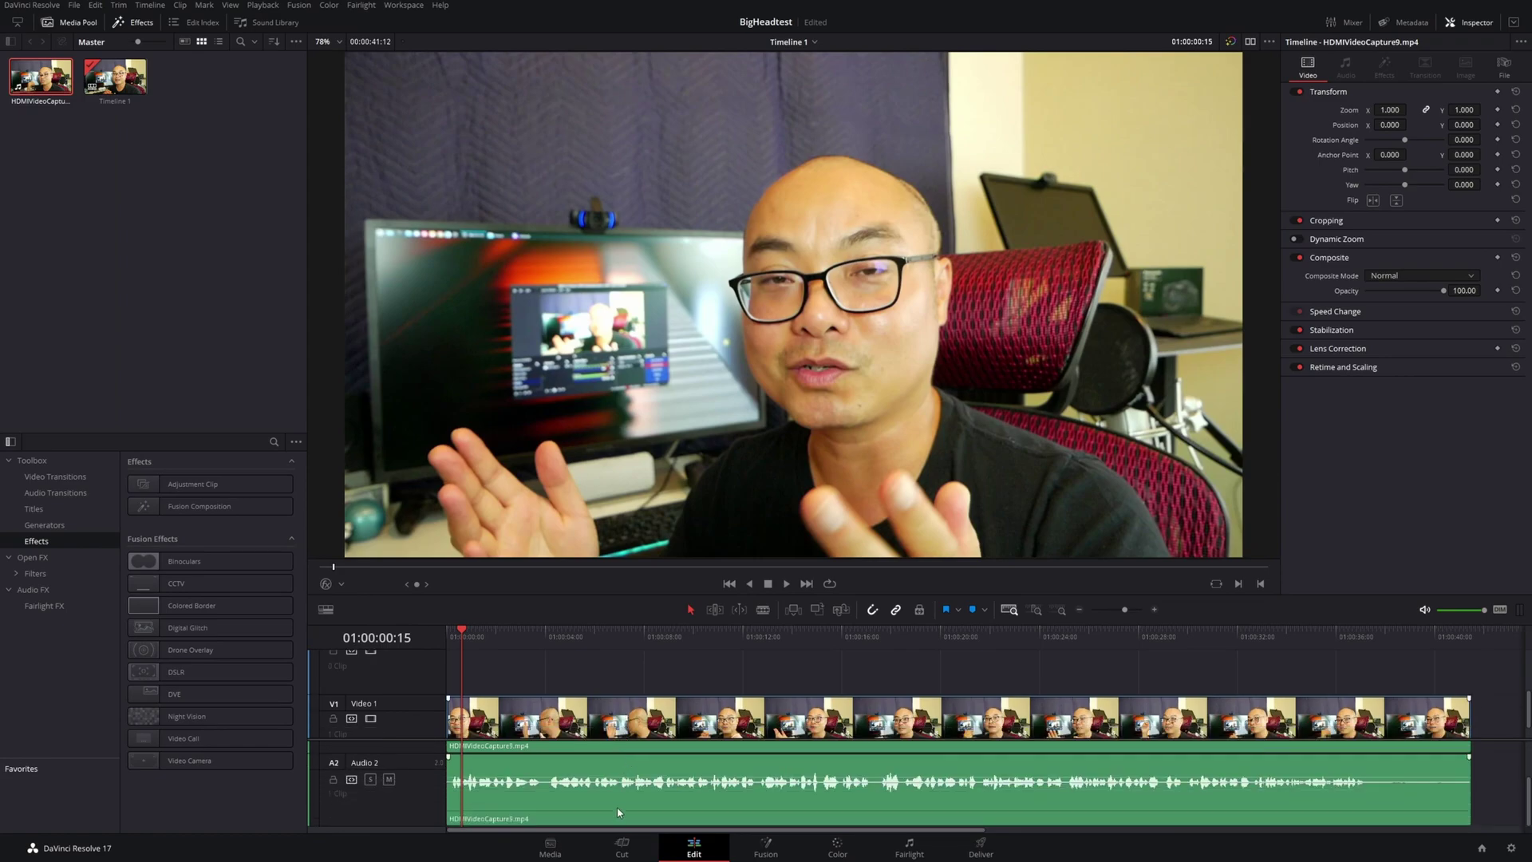
scroll(661, 771, "down", 1)
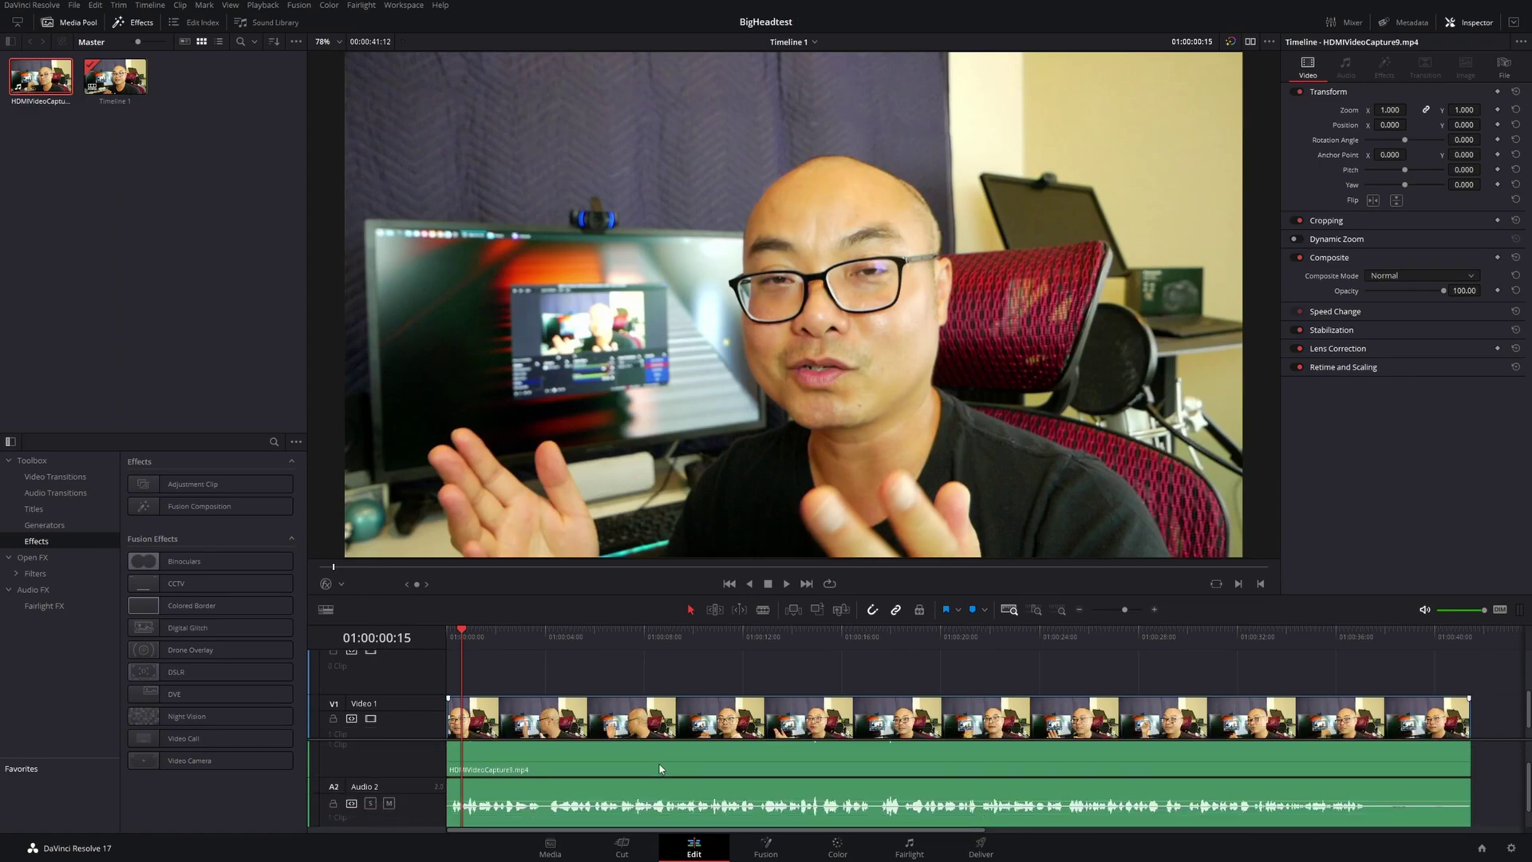
left_click(645, 807)
key("Delete")
scroll(643, 782, "up", 2)
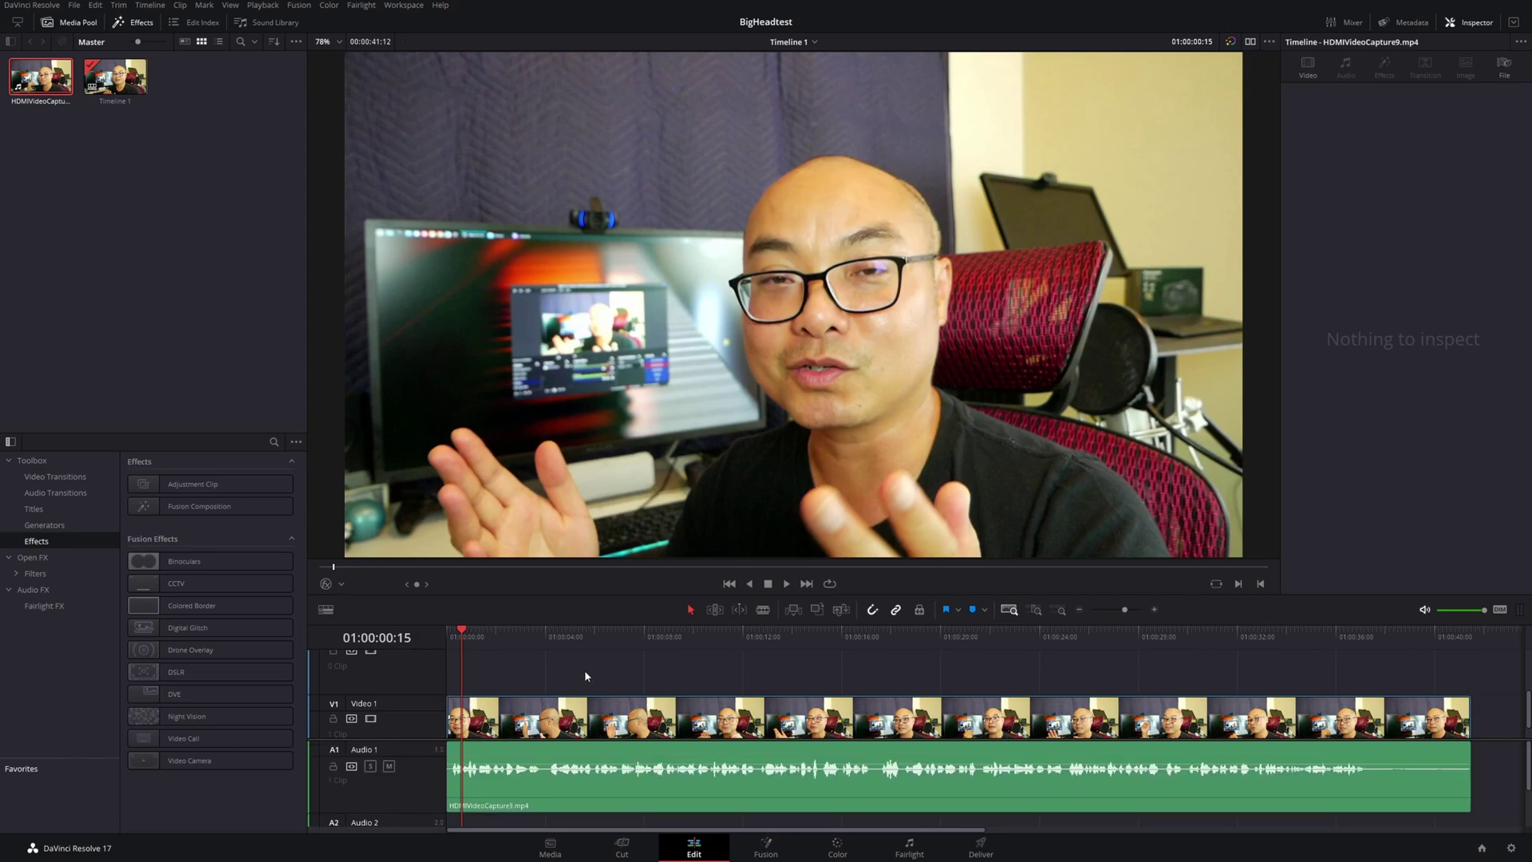
scroll(541, 692, "up", 2)
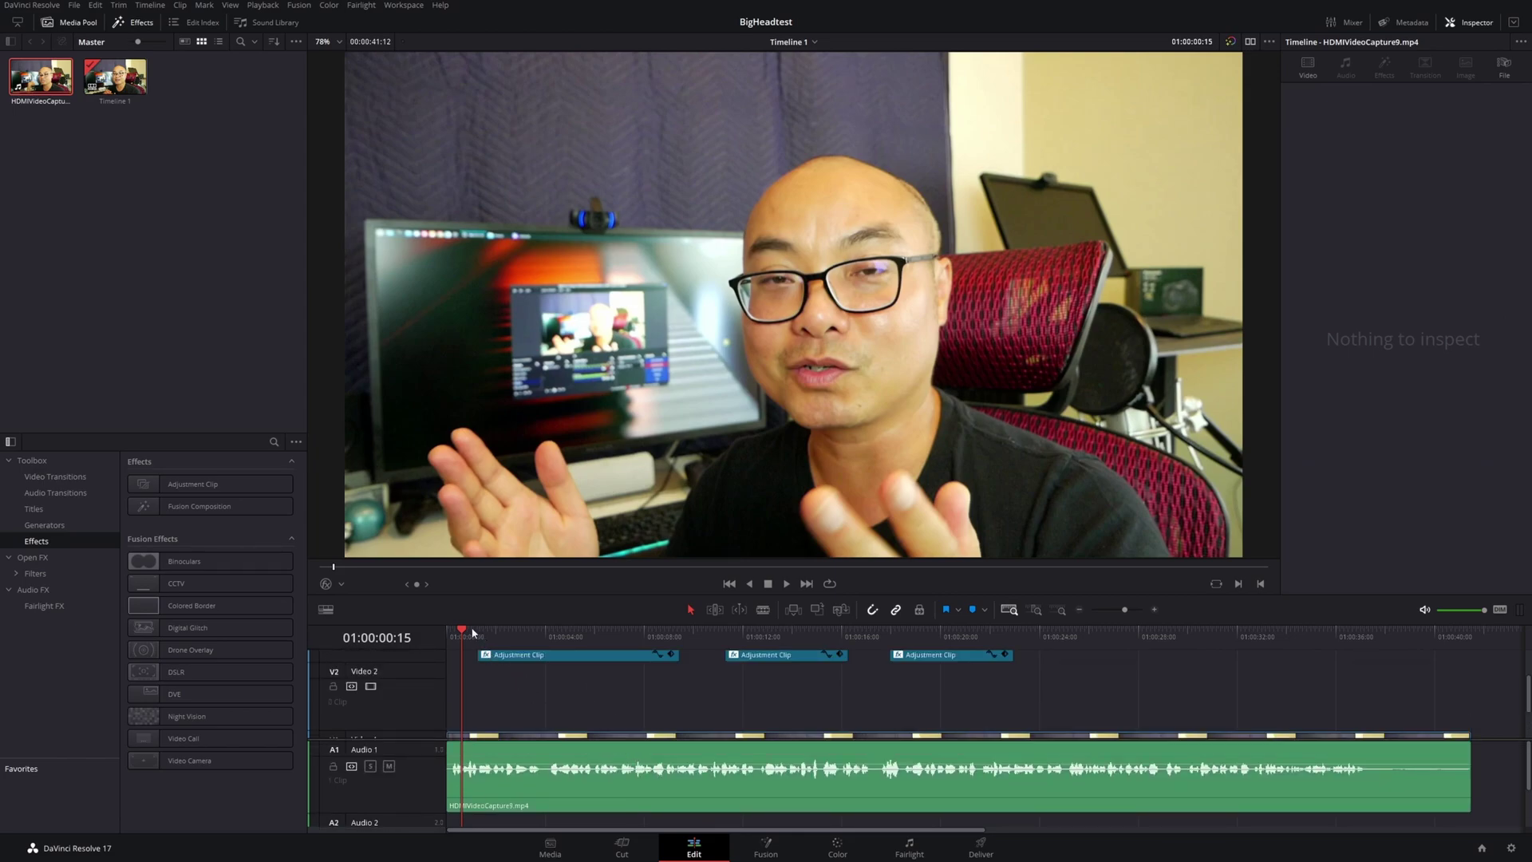
scroll(739, 696, "down", 3)
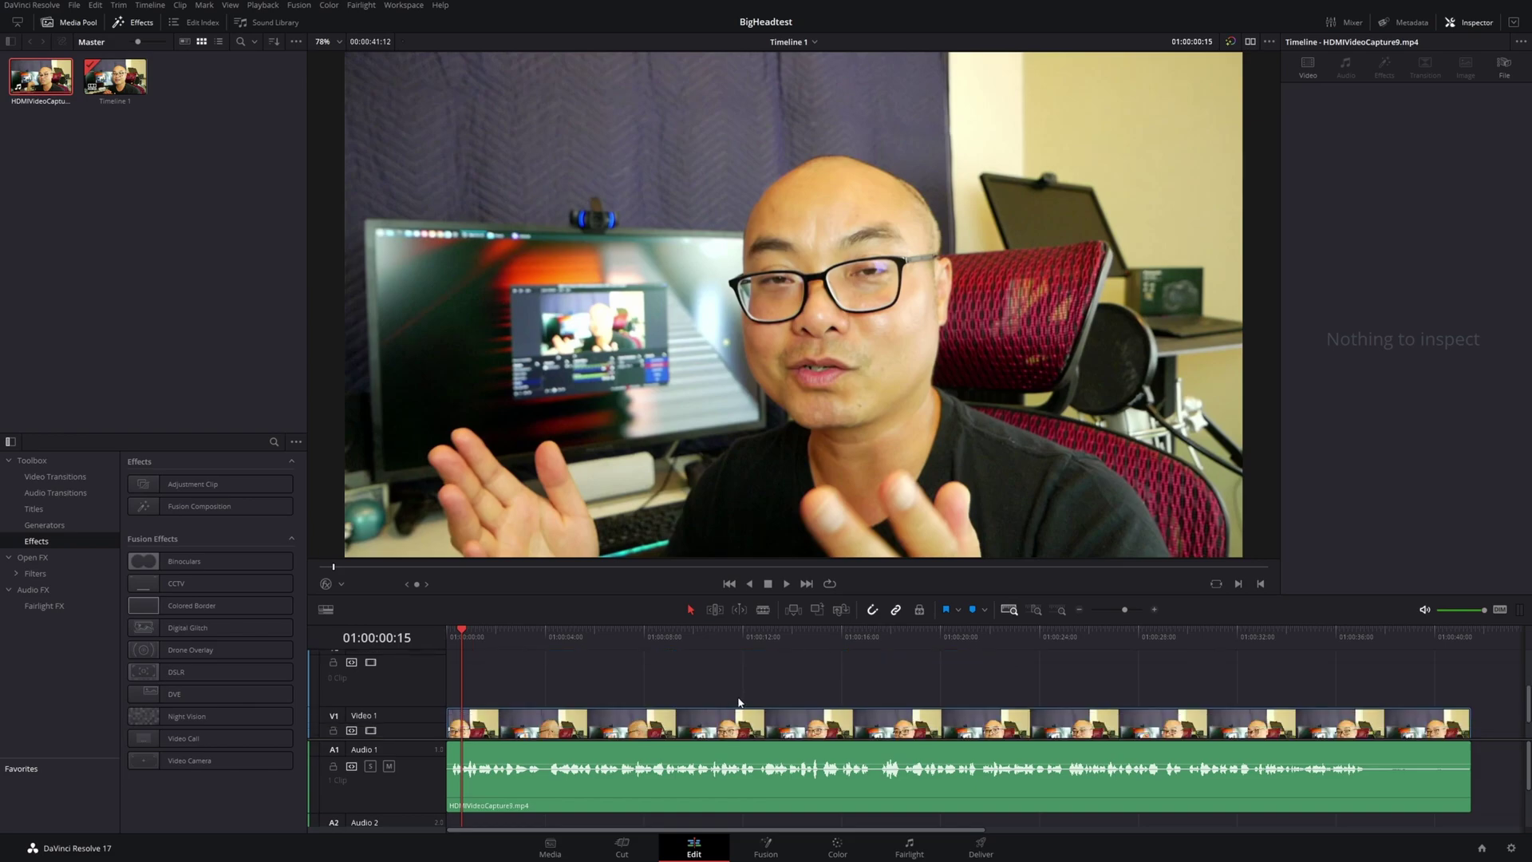
left_click(660, 715)
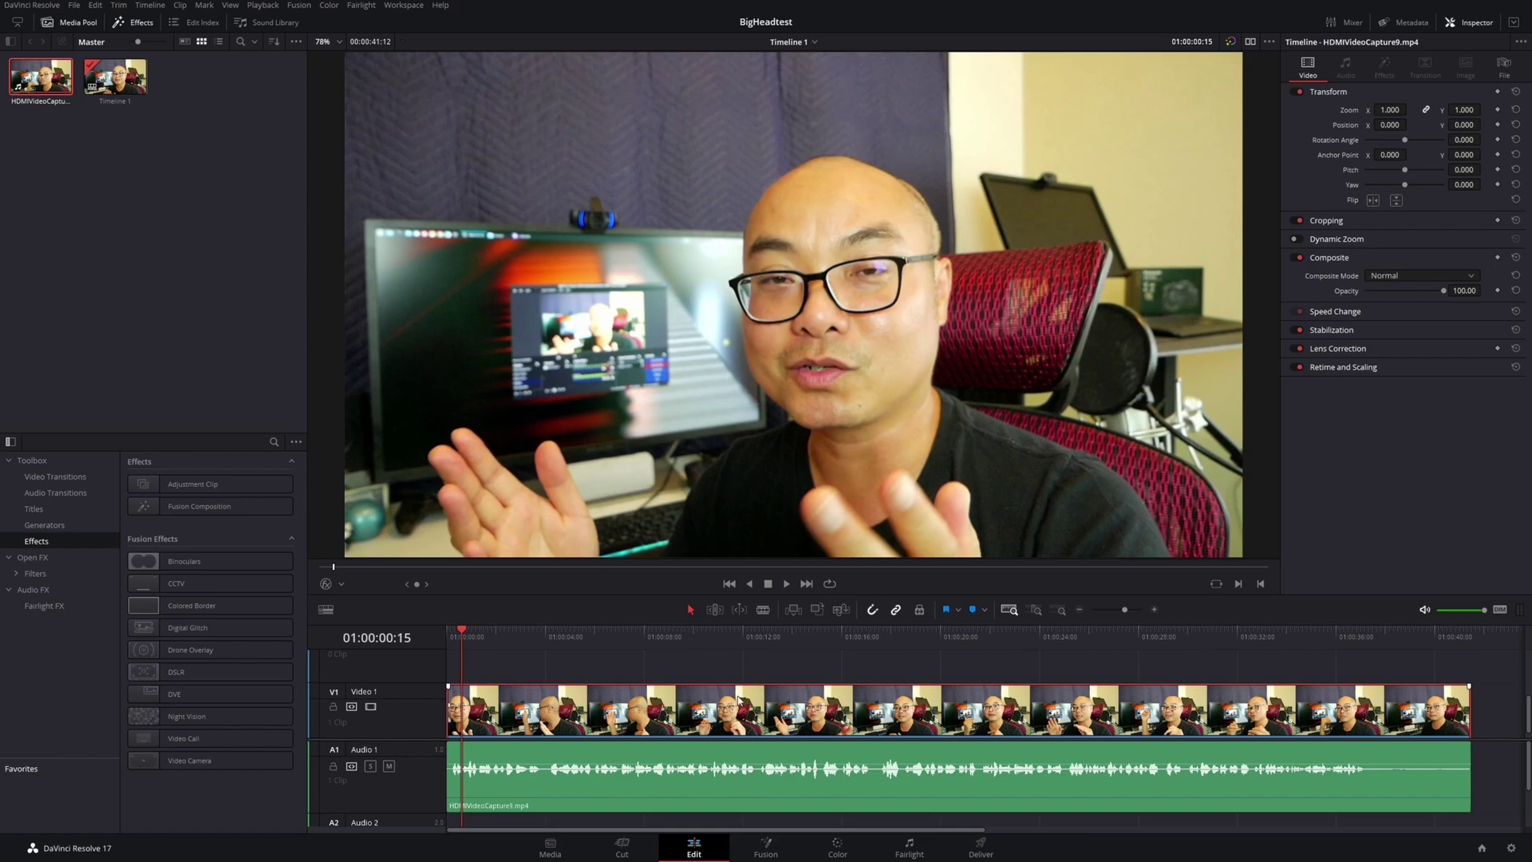
Copy the HDMIVideoCapture9.mp4 clip on Video 1
right_click(669, 712)
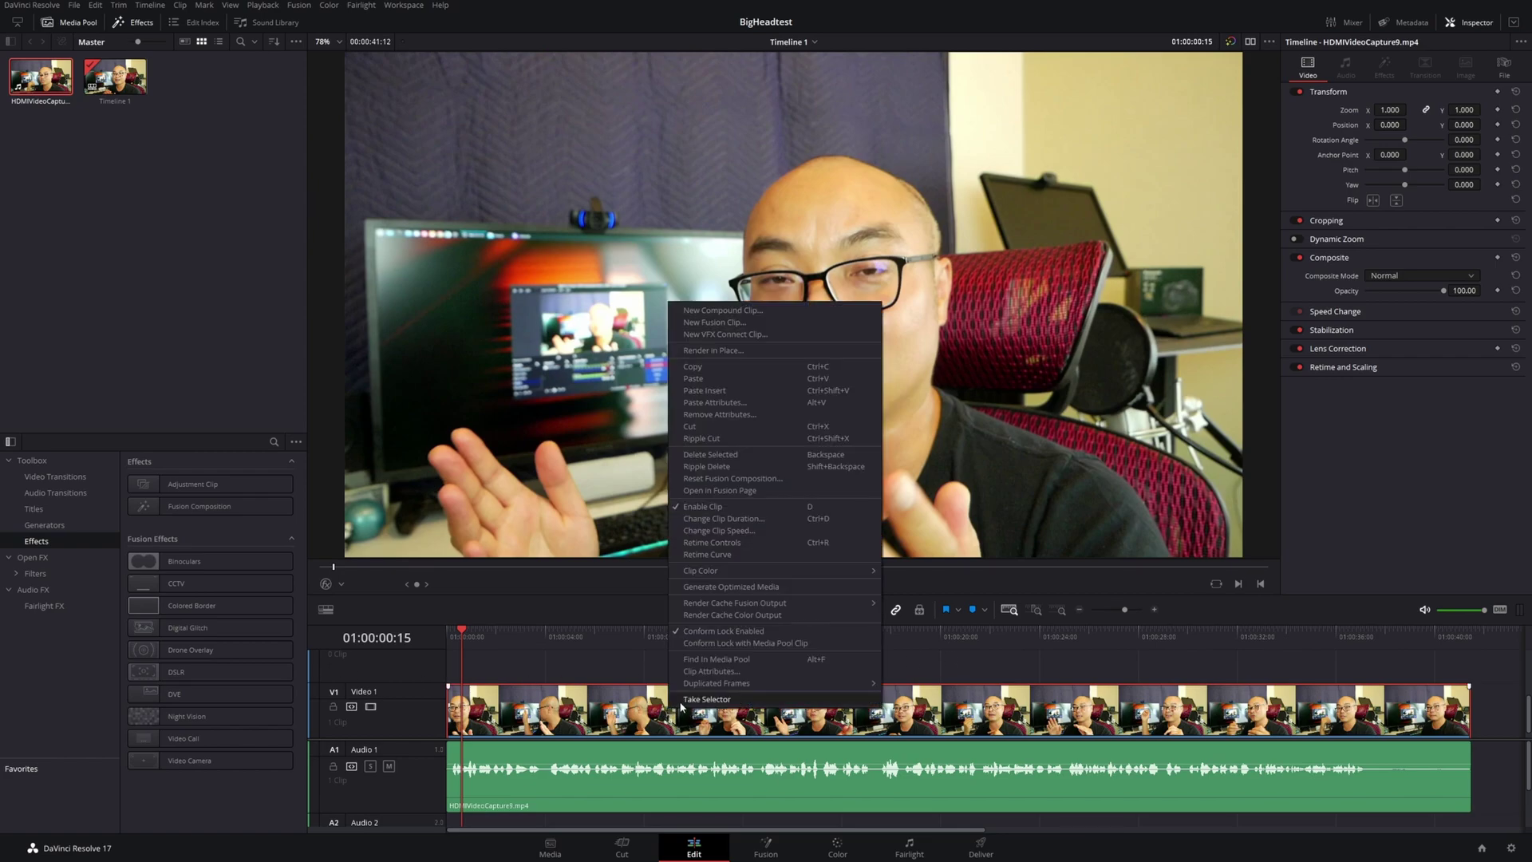
left_click(702, 366)
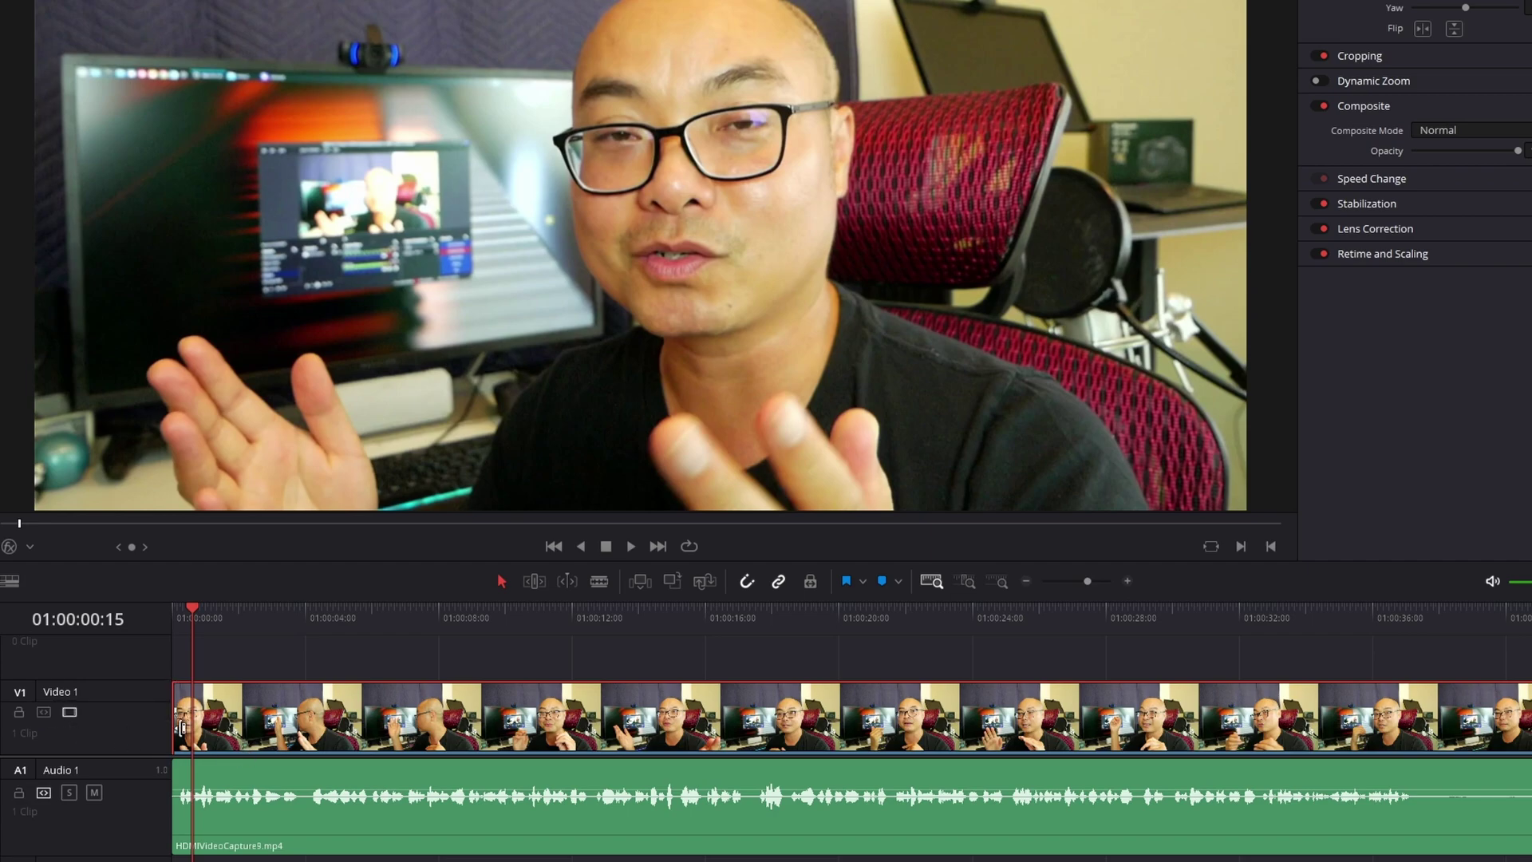
scroll(182, 726, "up", 2)
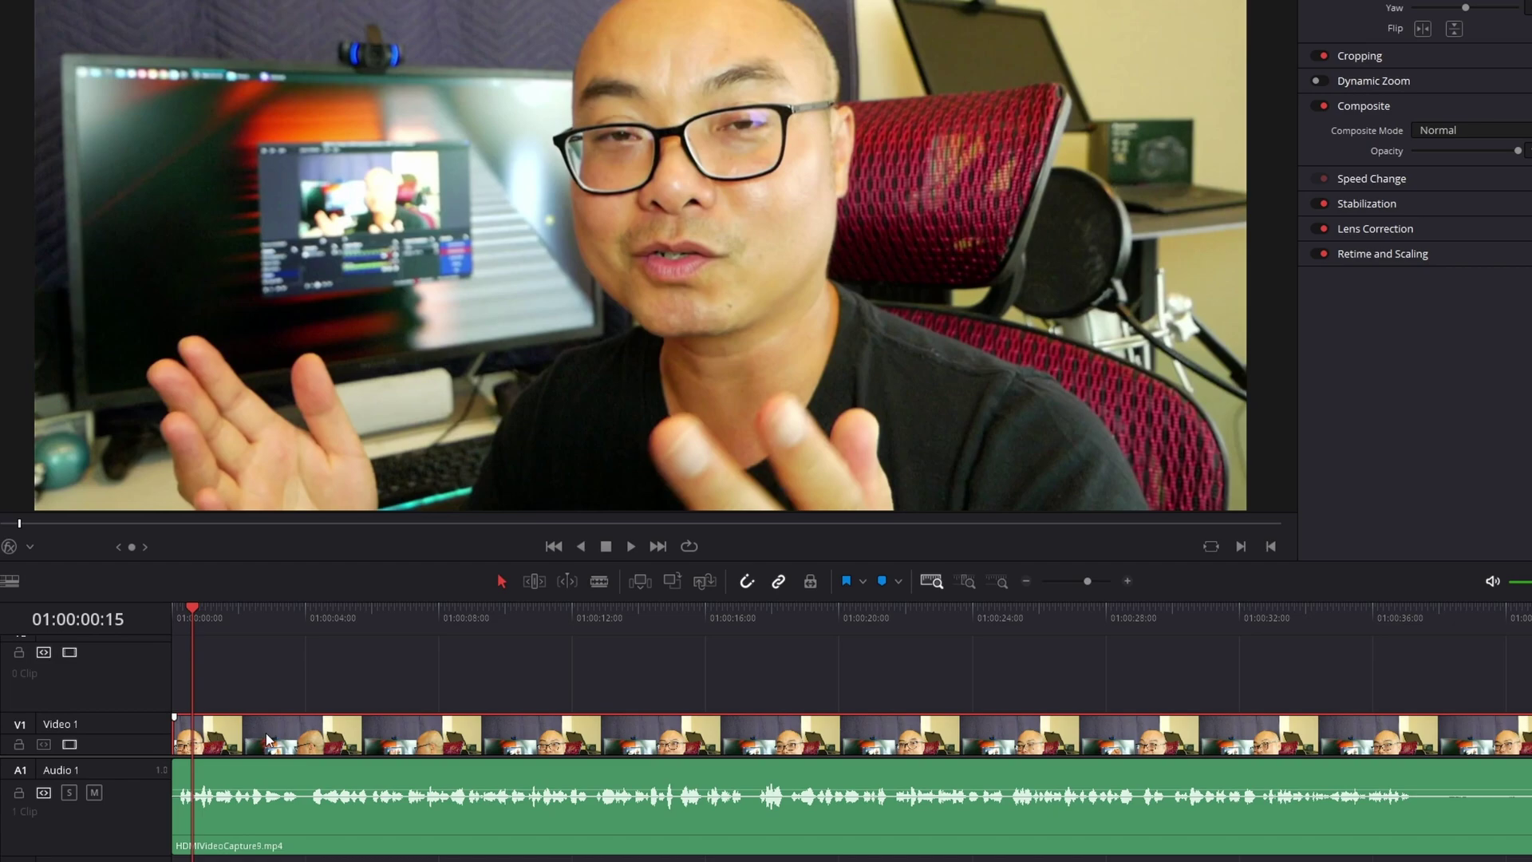
scroll(144, 704, "up", 3)
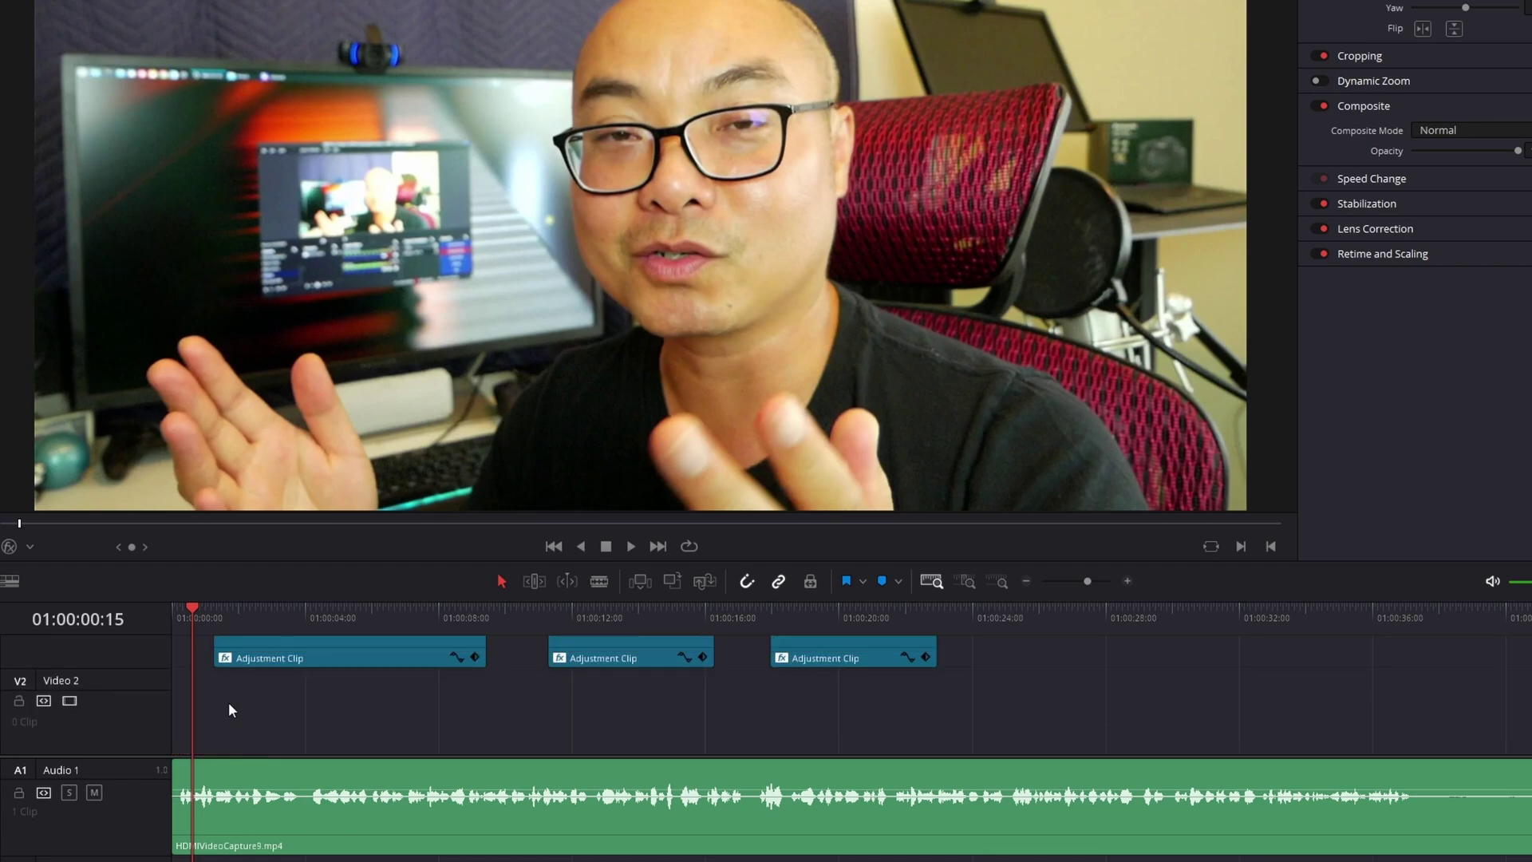
scroll(252, 703, "down", 1)
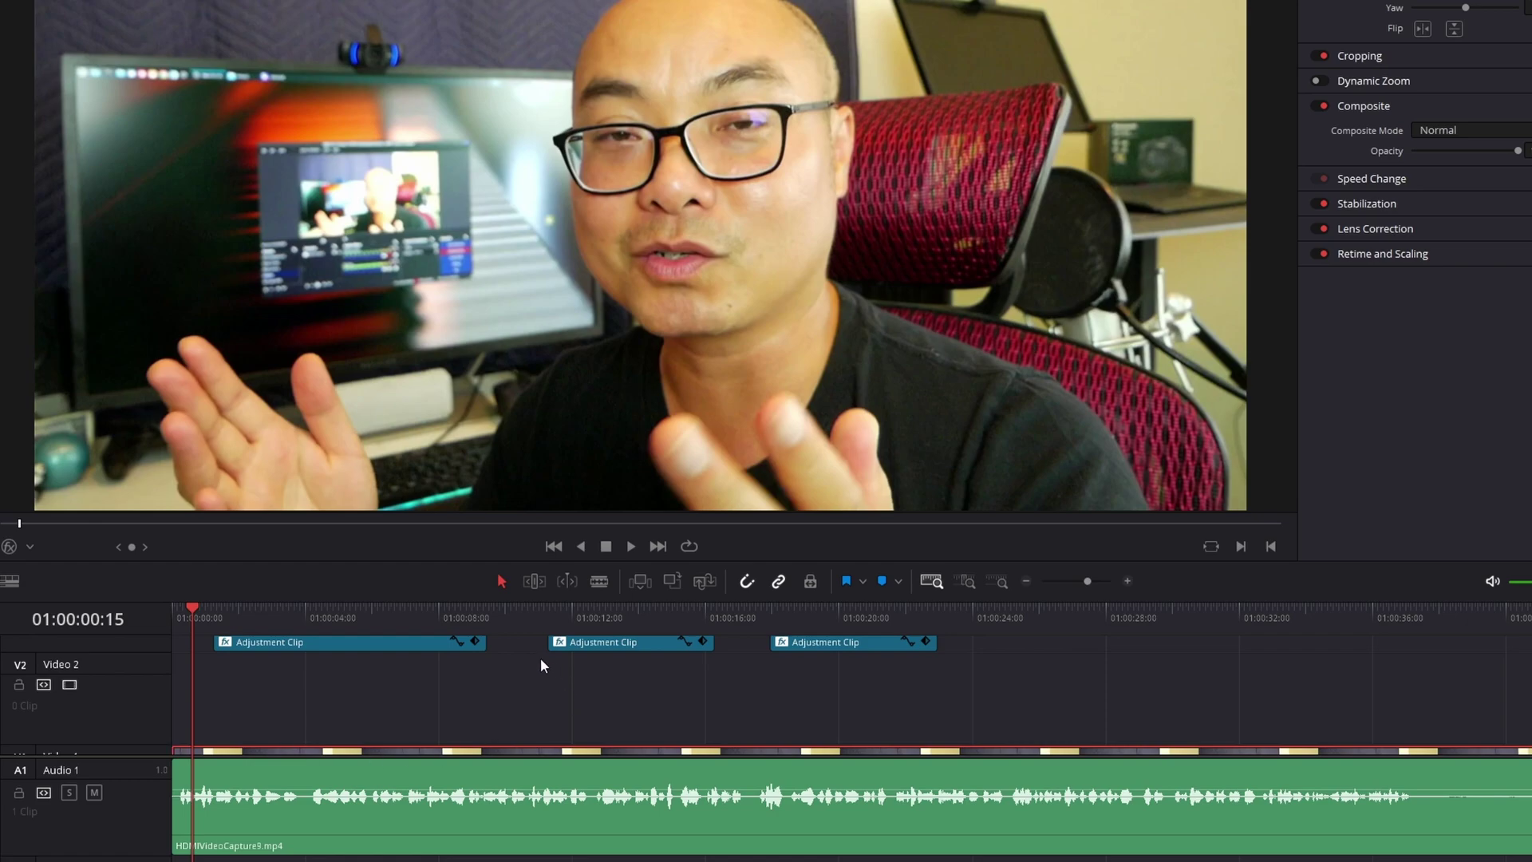
Move the playhead to 01:00:10:00 and copy the Video 1 clip again
left_click(498, 616)
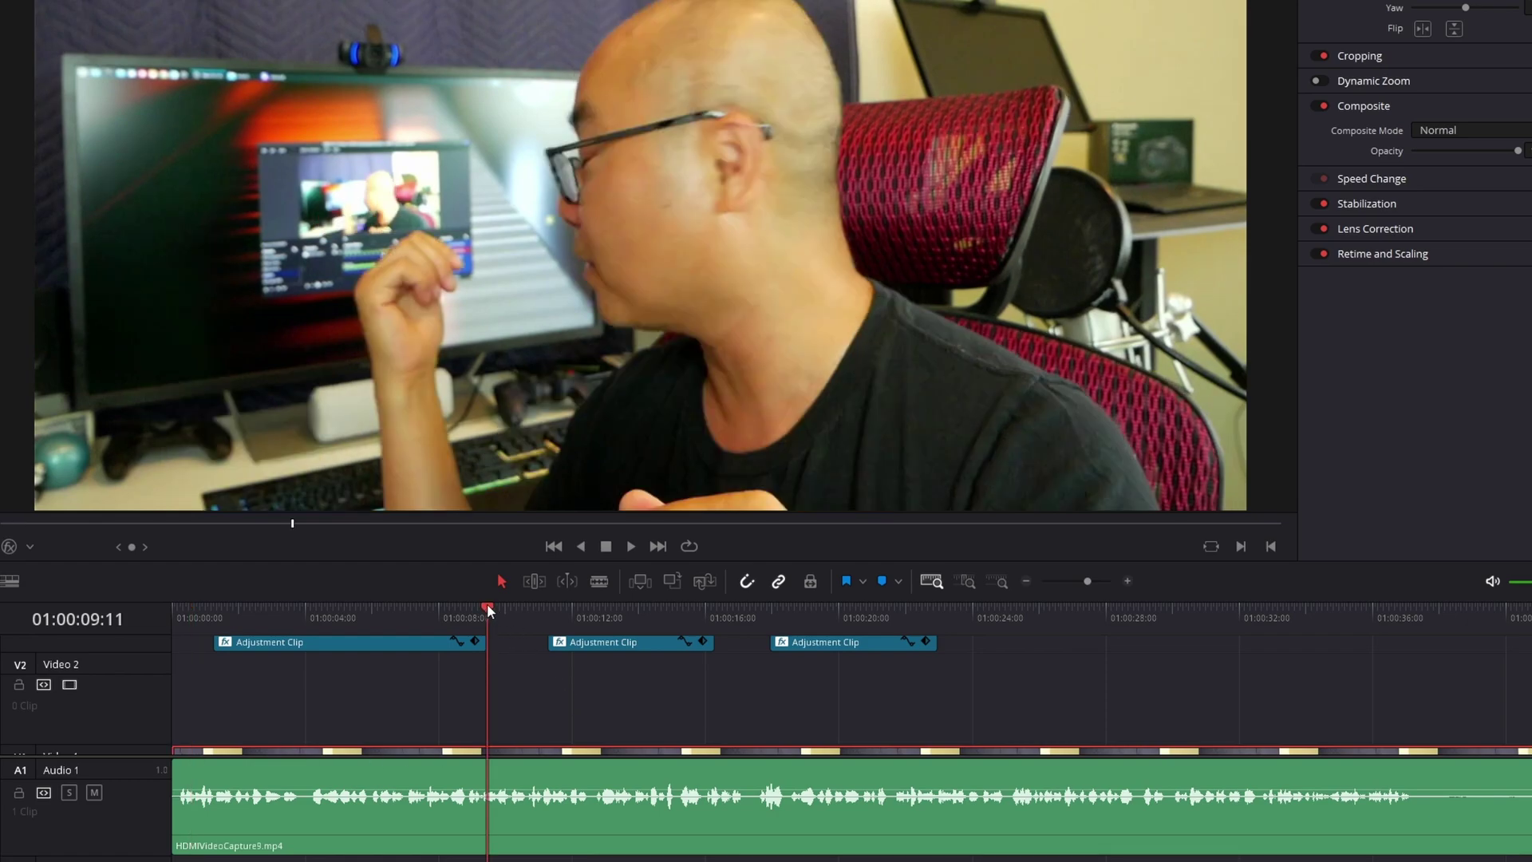
left_click_drag(488, 606, 507, 610)
scroll(538, 715, "down", 3)
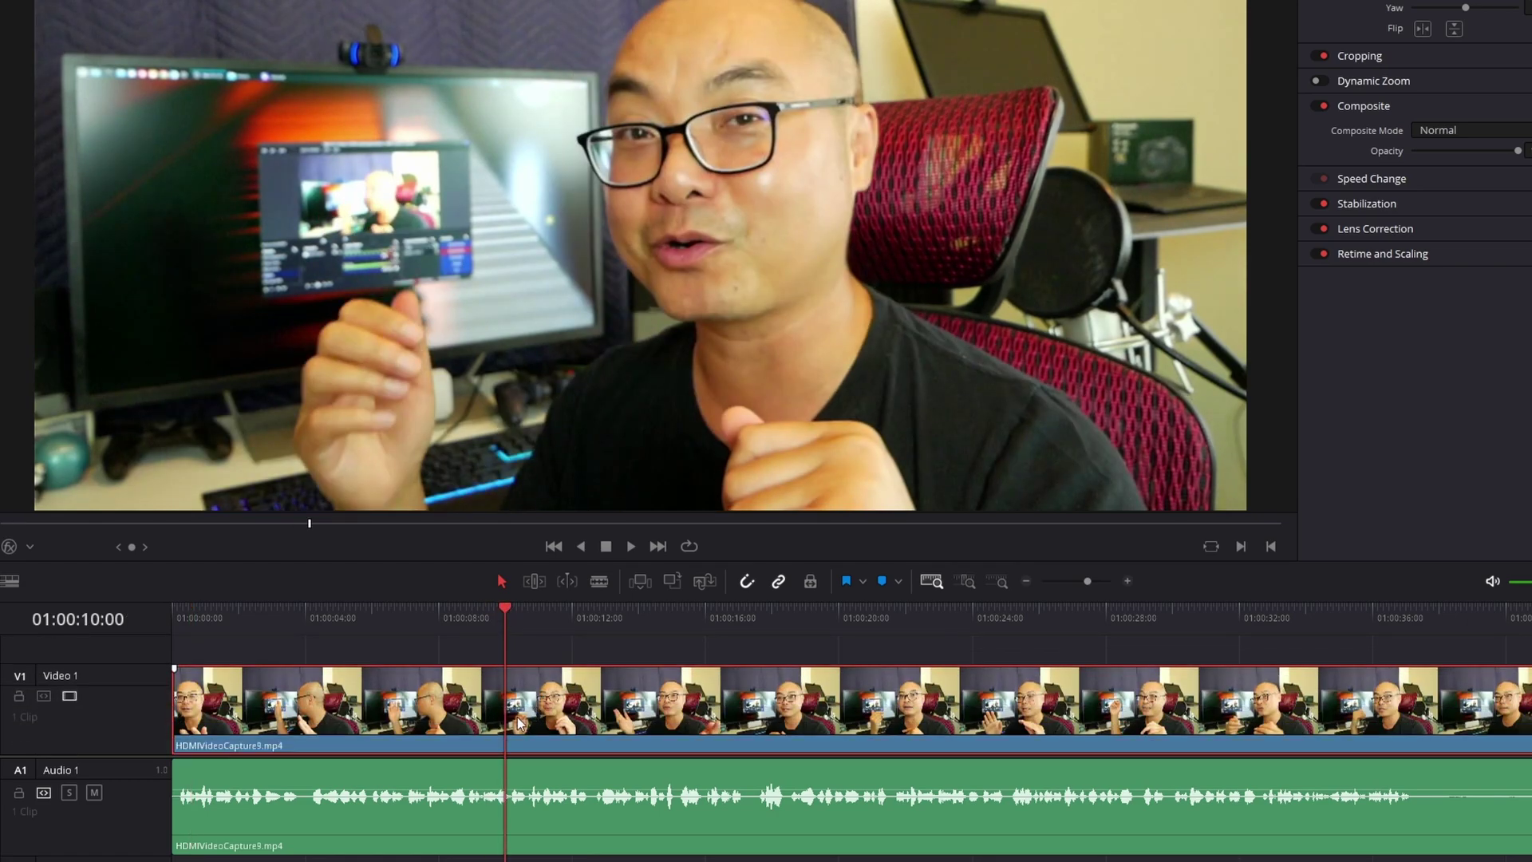
right_click(517, 718)
left_click(587, 254)
scroll(528, 683, "up", 1)
scroll(530, 687, "up", 2)
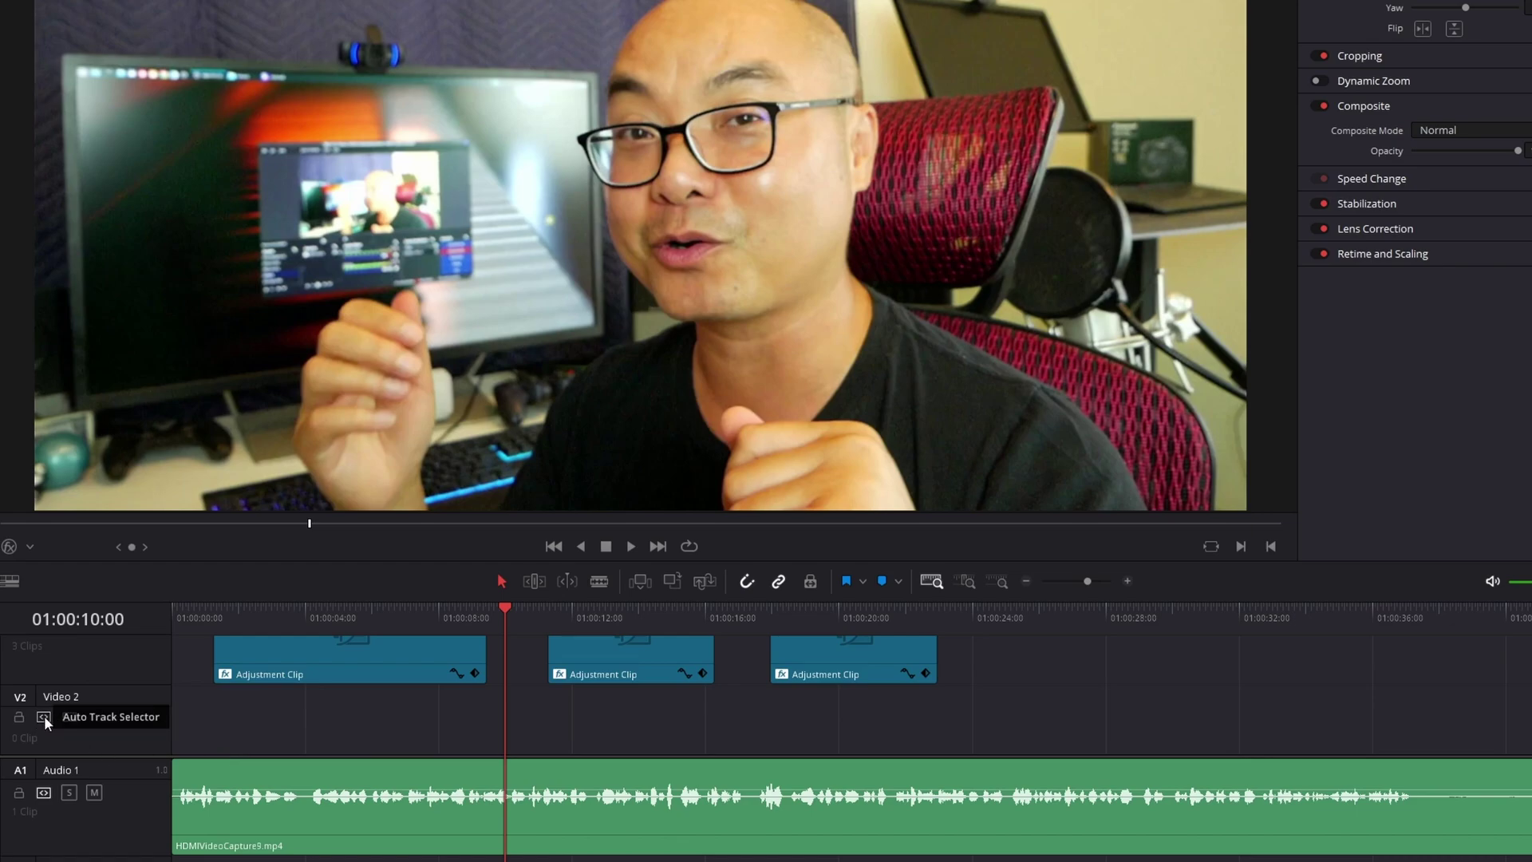
scroll(137, 730, "down", 2)
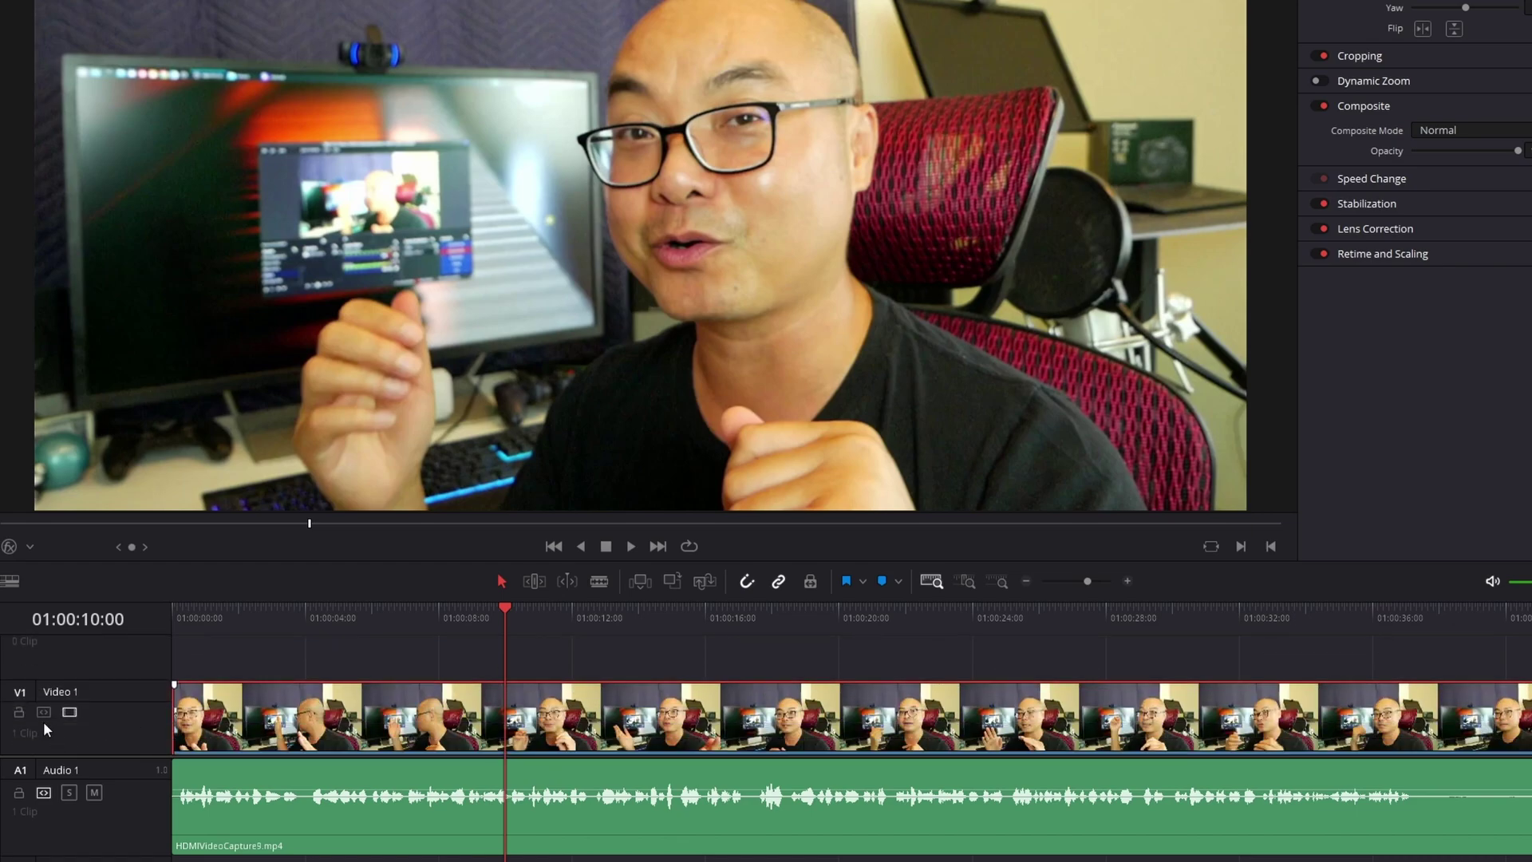
Paste the copied clip onto empty Video 2, then set the playhead to 01:00:10:05
scroll(510, 680, "up", 2)
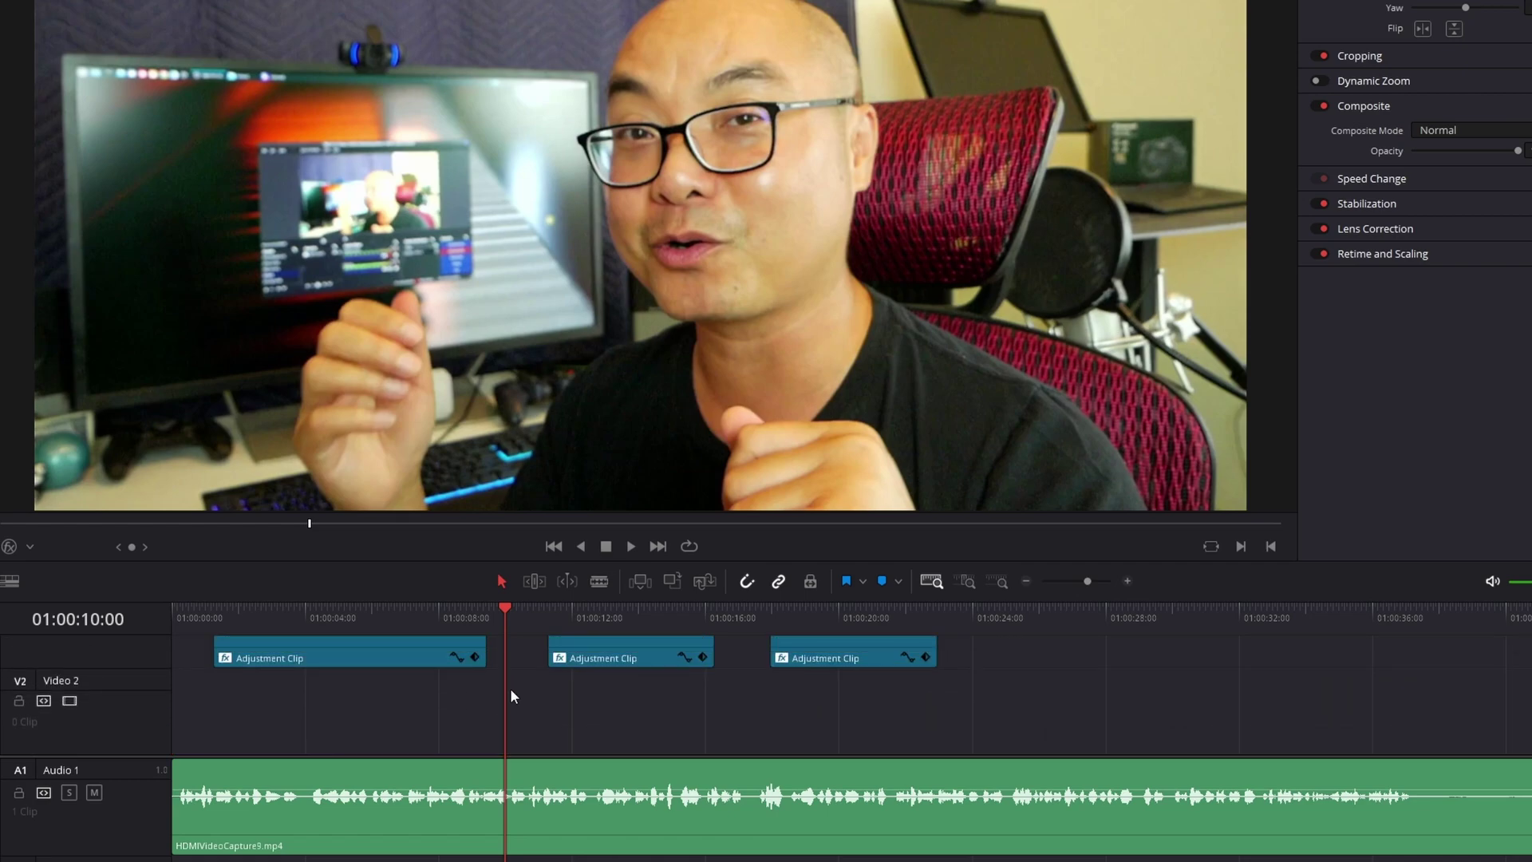
scroll(510, 724, "down", 1)
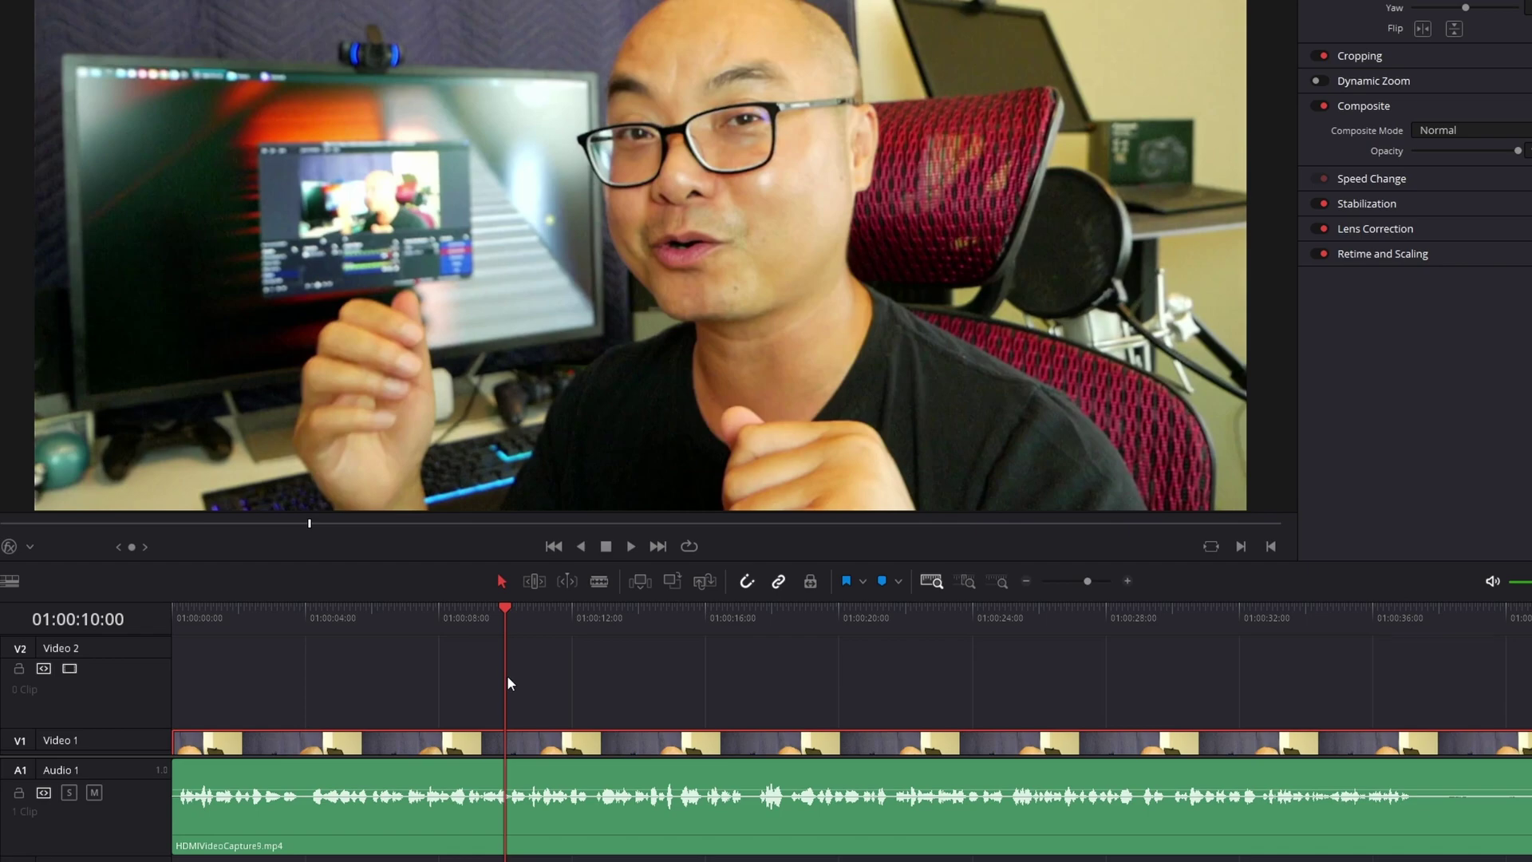
left_click(503, 683)
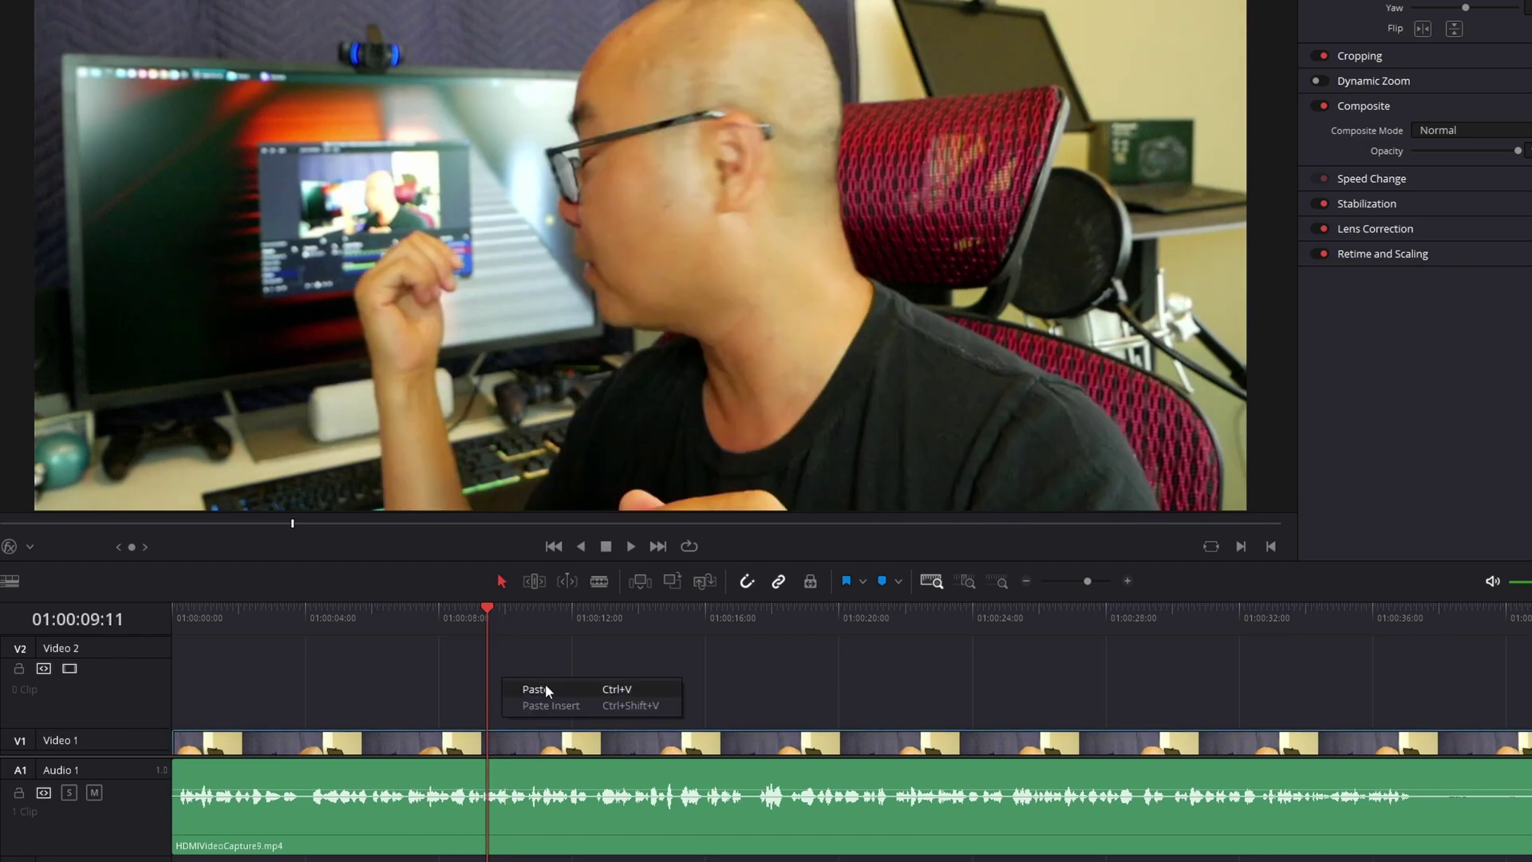
key("ctrl+v")
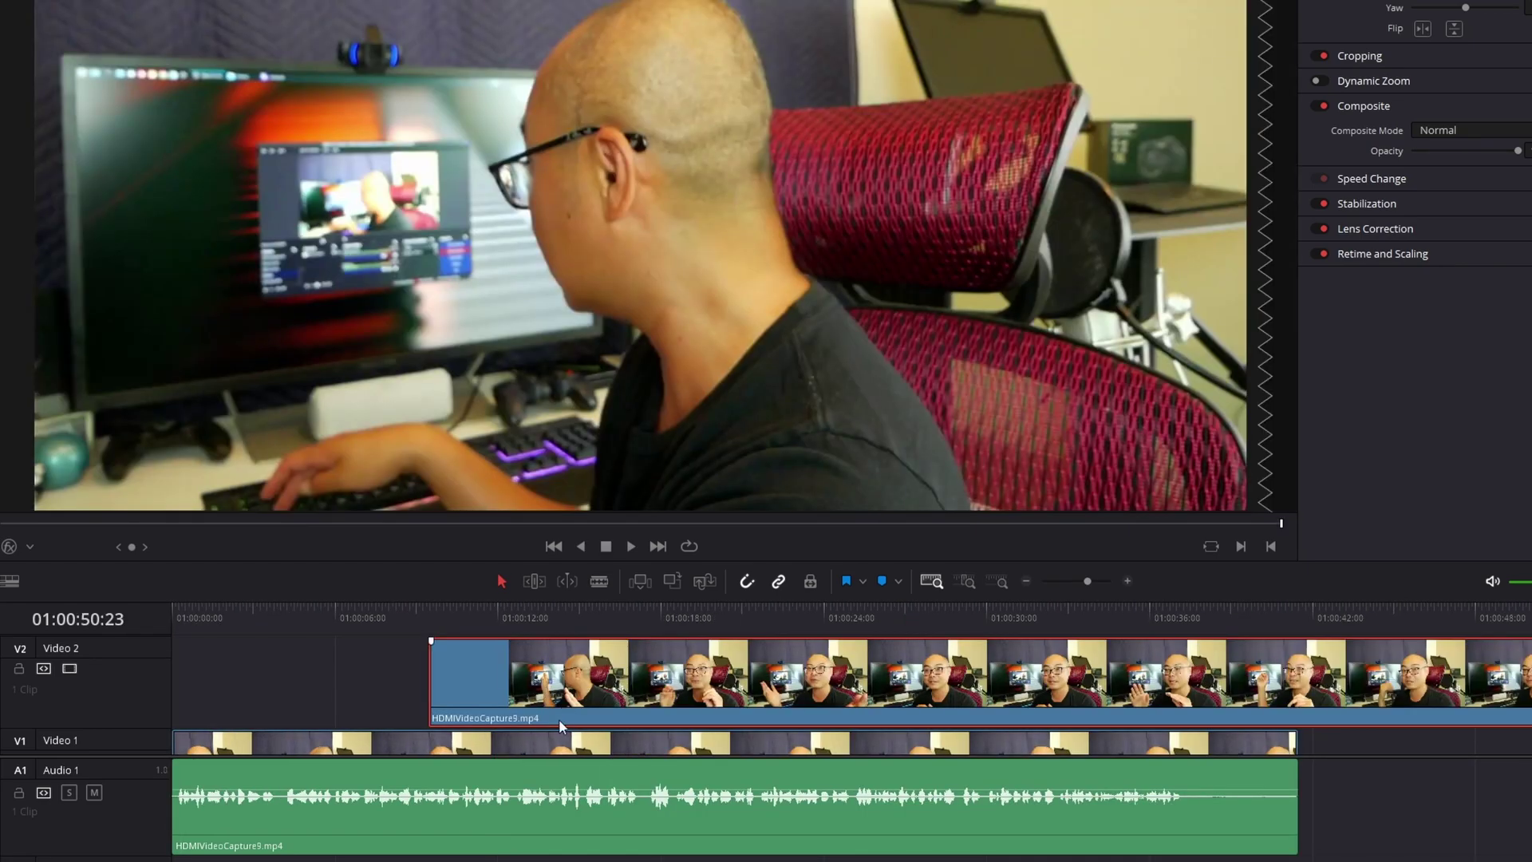
scroll(511, 686, "up", 1)
left_click(429, 605)
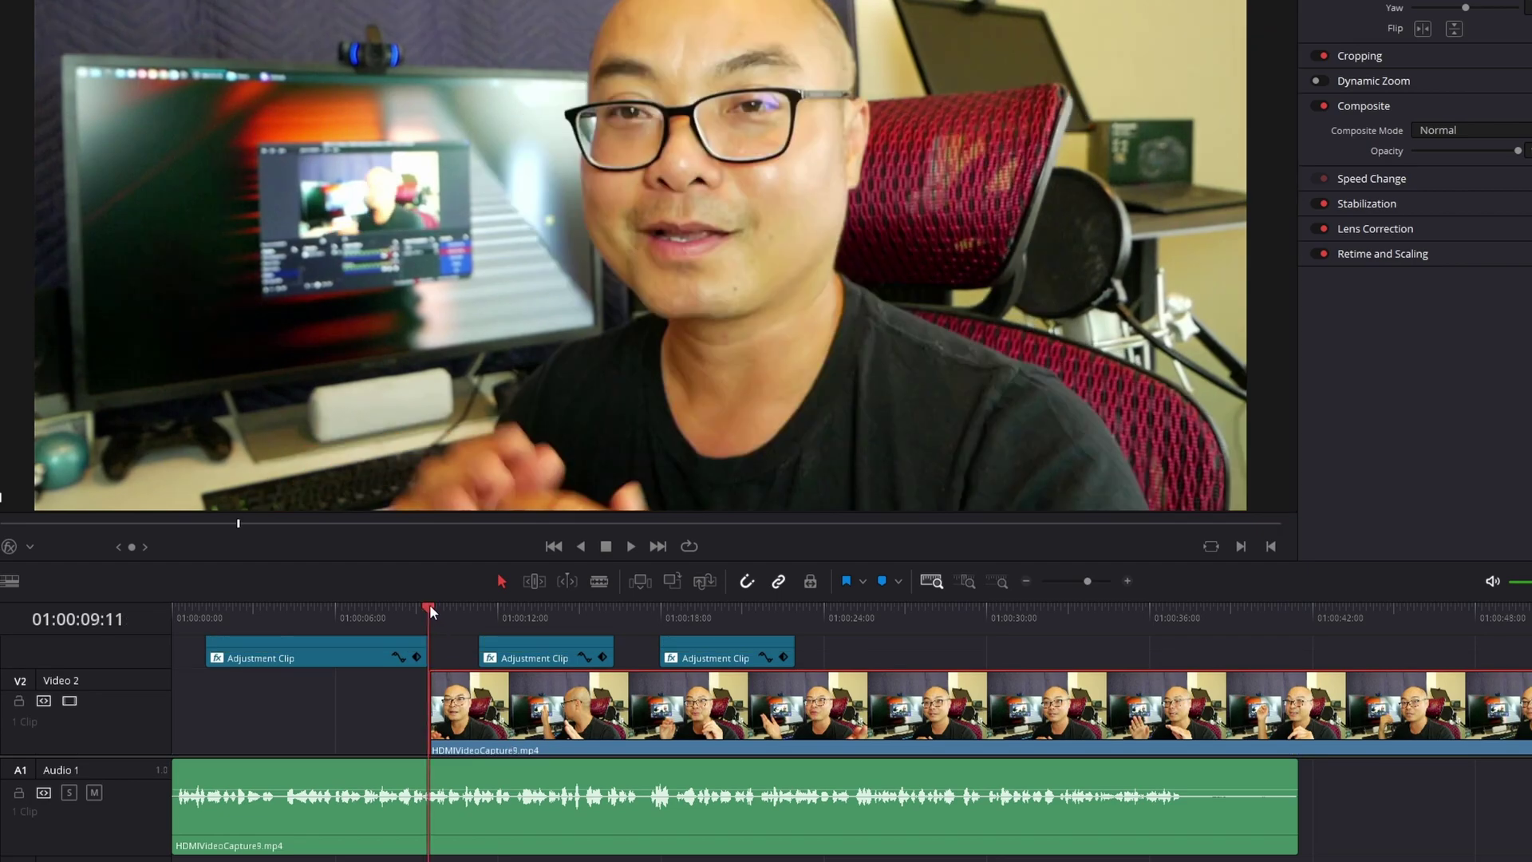
left_click(448, 607)
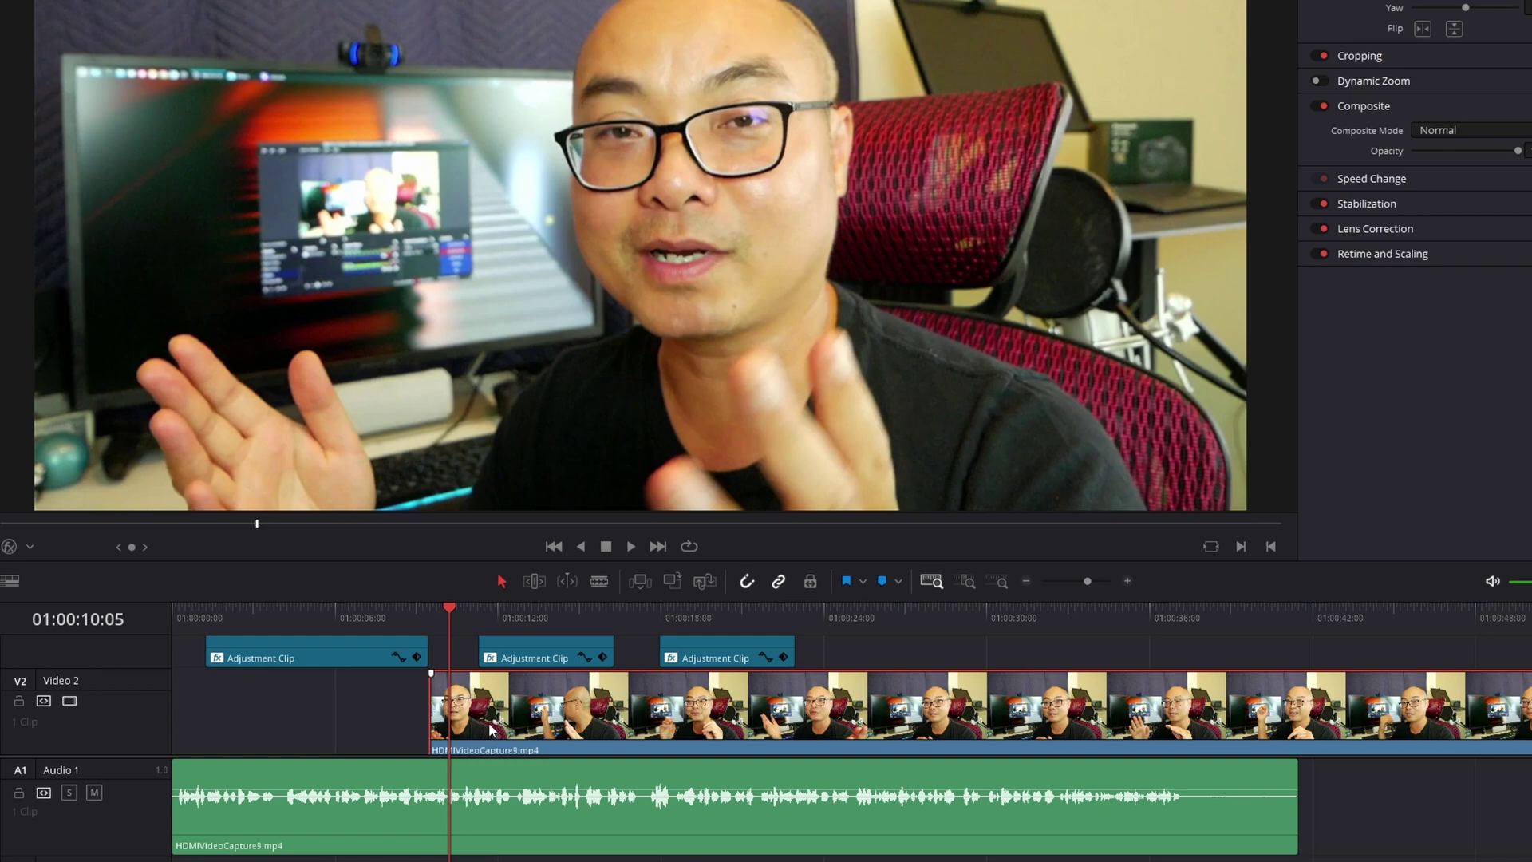
scroll(471, 722, "down", 1)
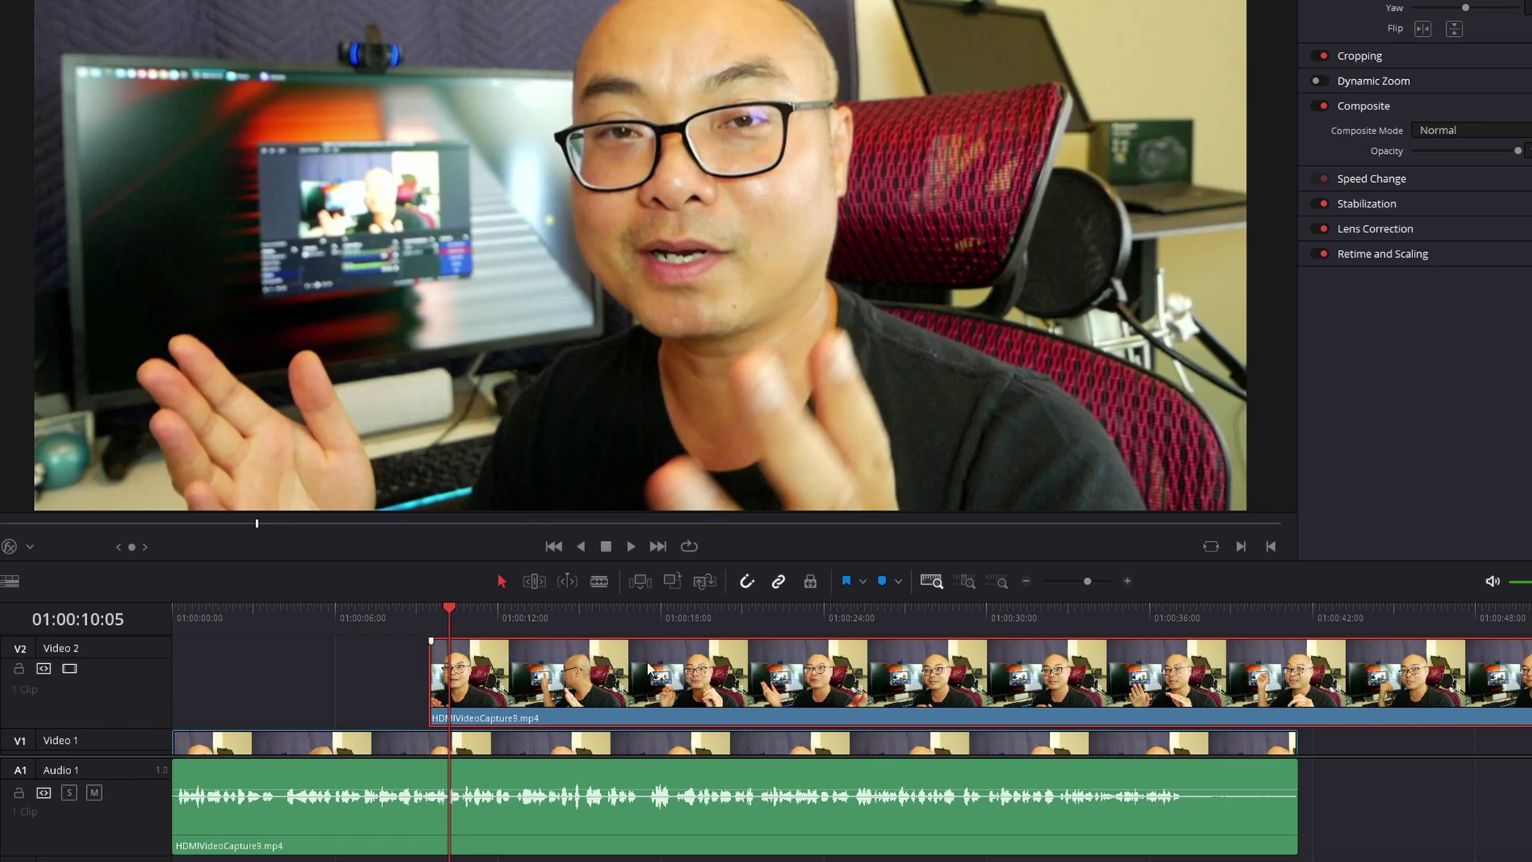
Copy the HDMIVideoCapture9.mp4 audio clip from Audio 1
scroll(181, 688, "down", 2)
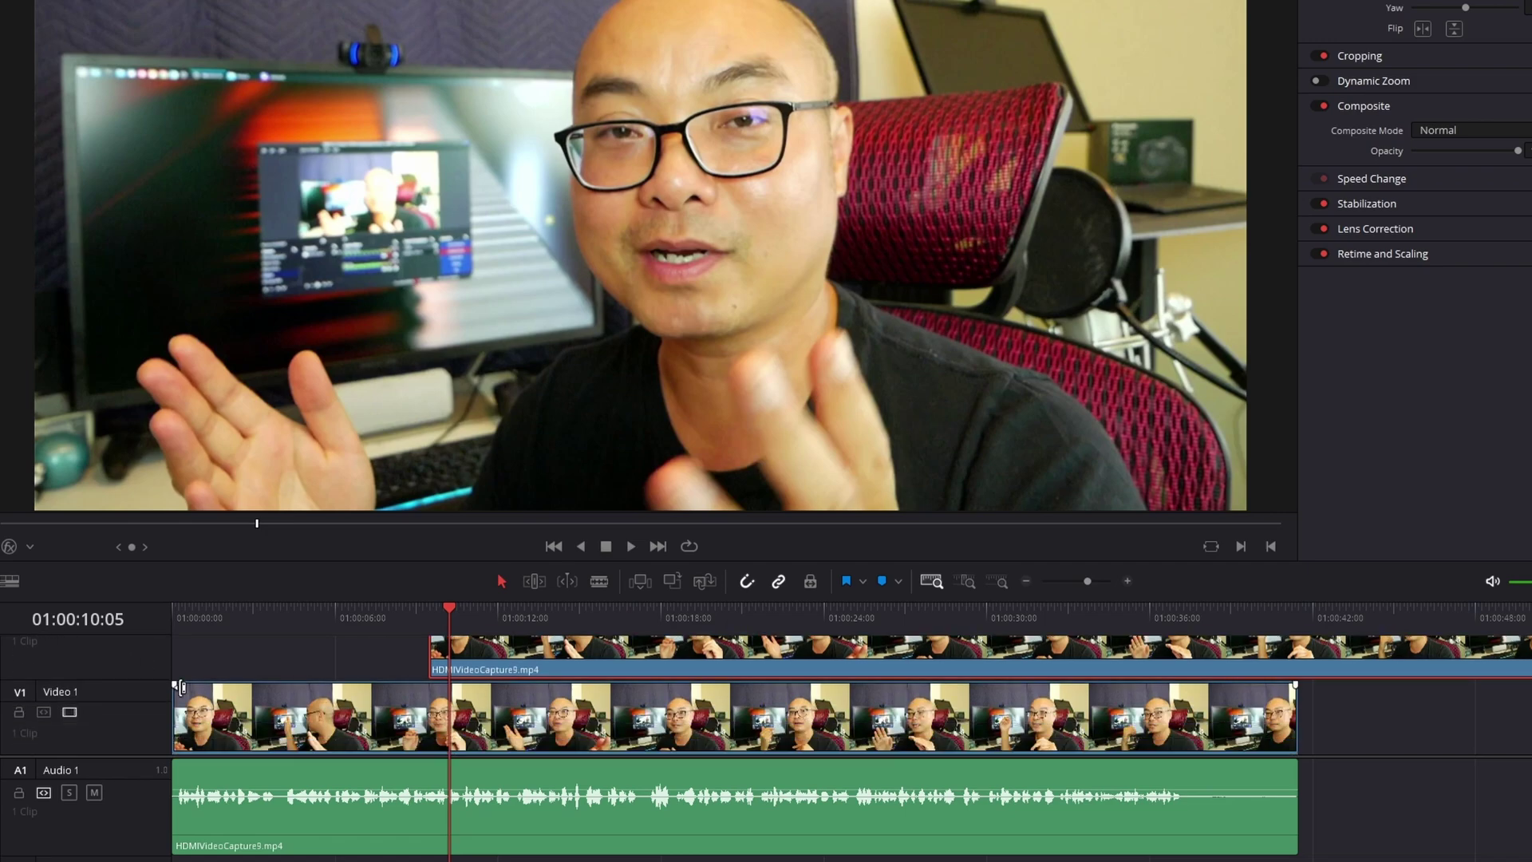
scroll(318, 685, "down", 1)
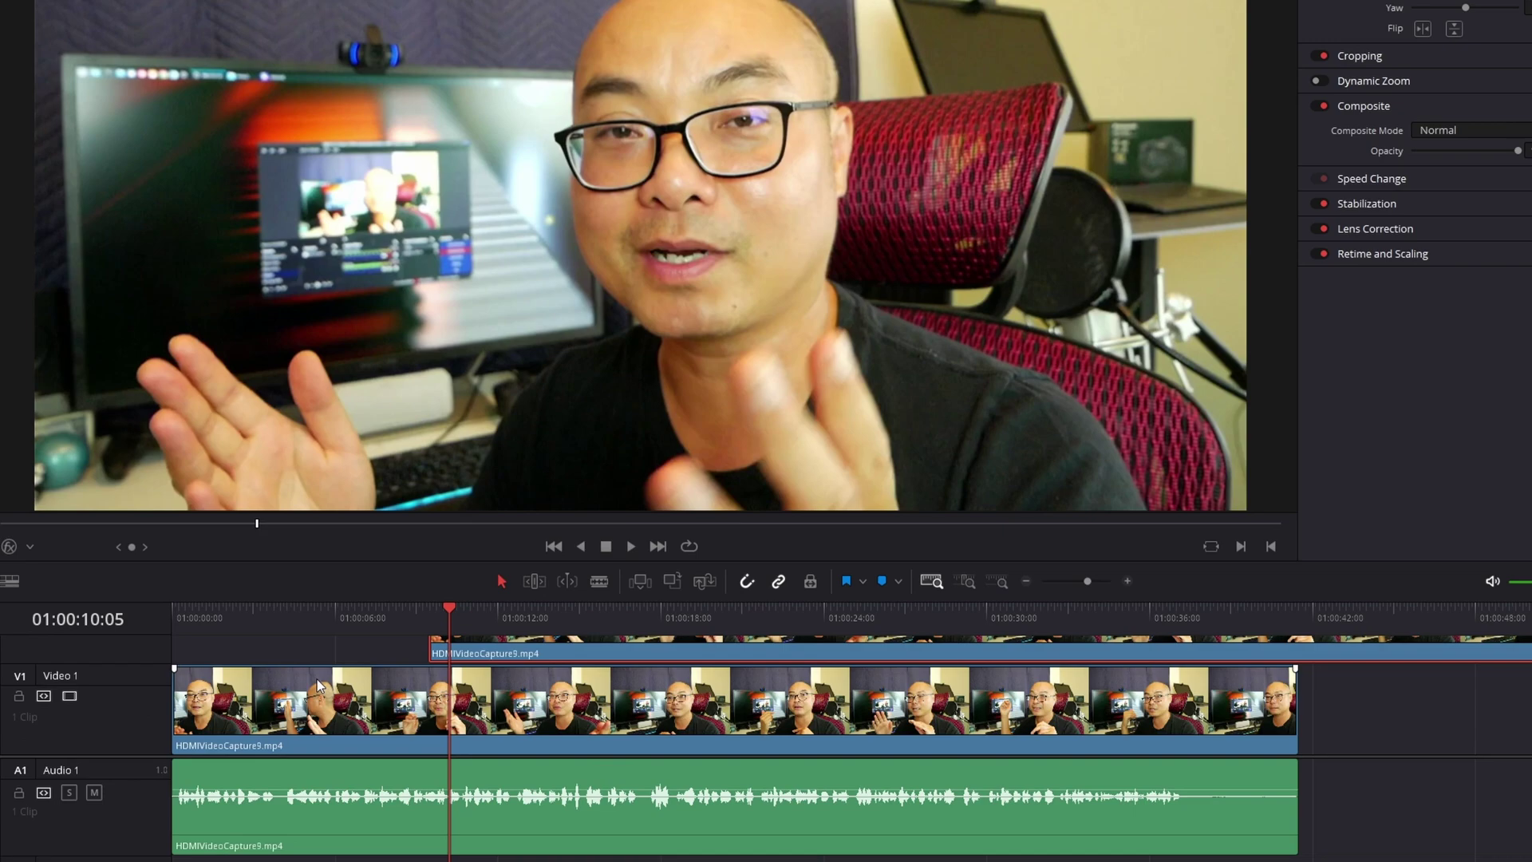
scroll(626, 771, "down", 2)
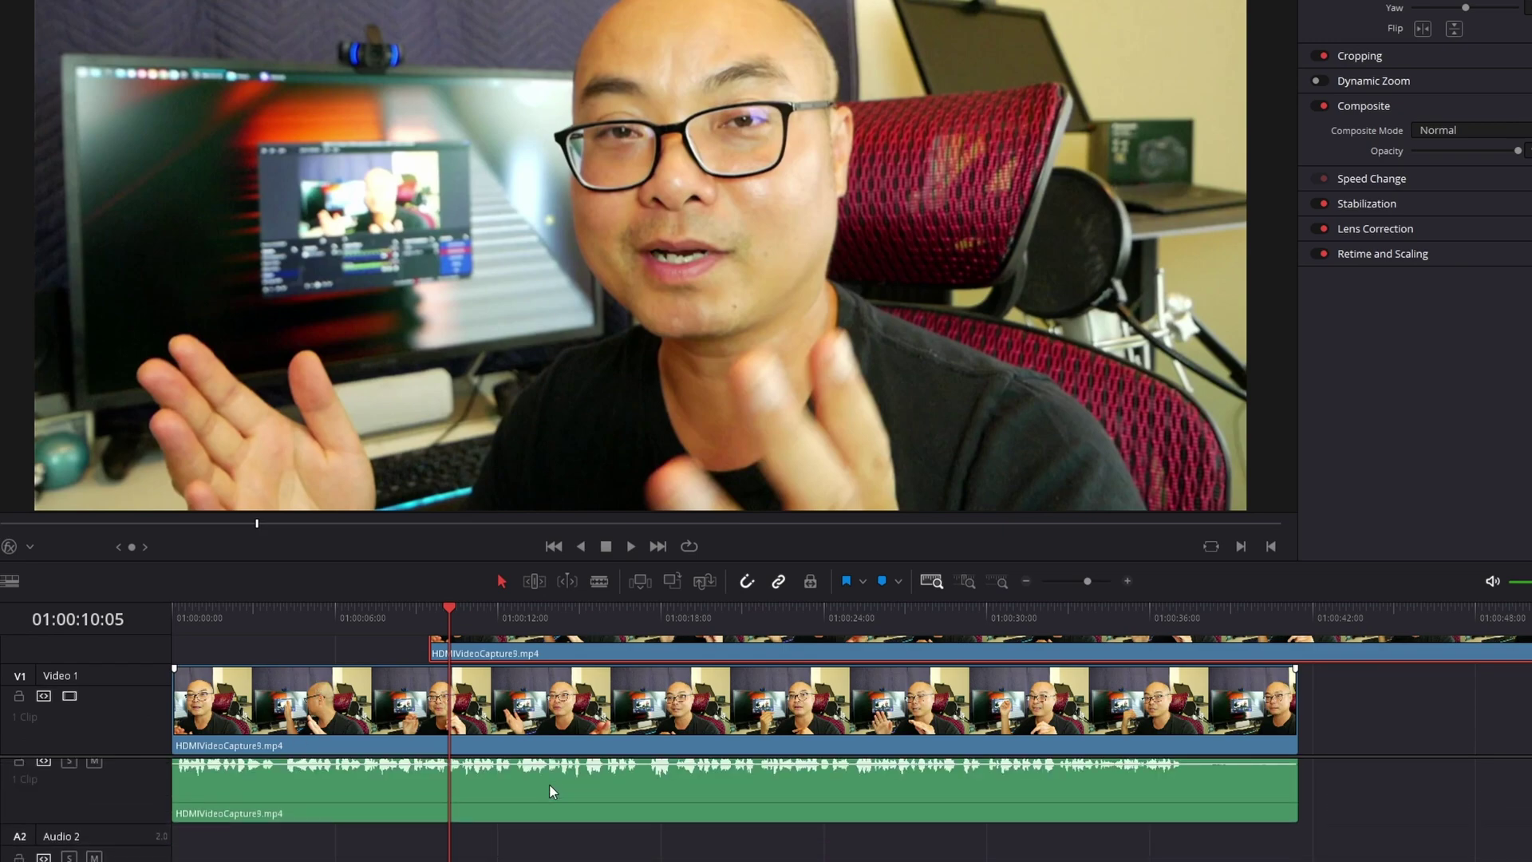
scroll(304, 807, "up", 1)
left_click(361, 794)
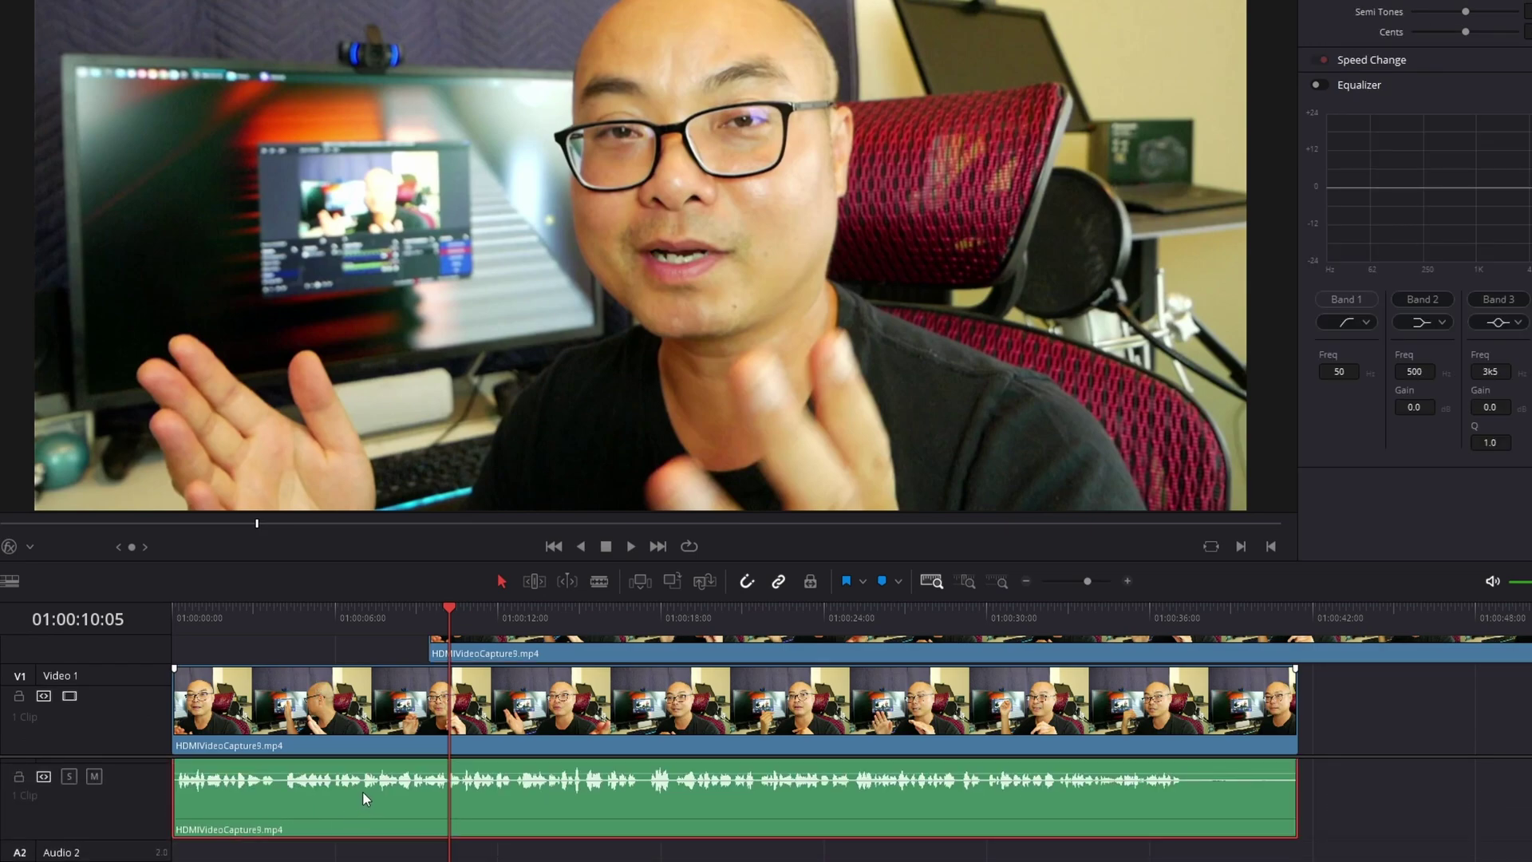
right_click(364, 793)
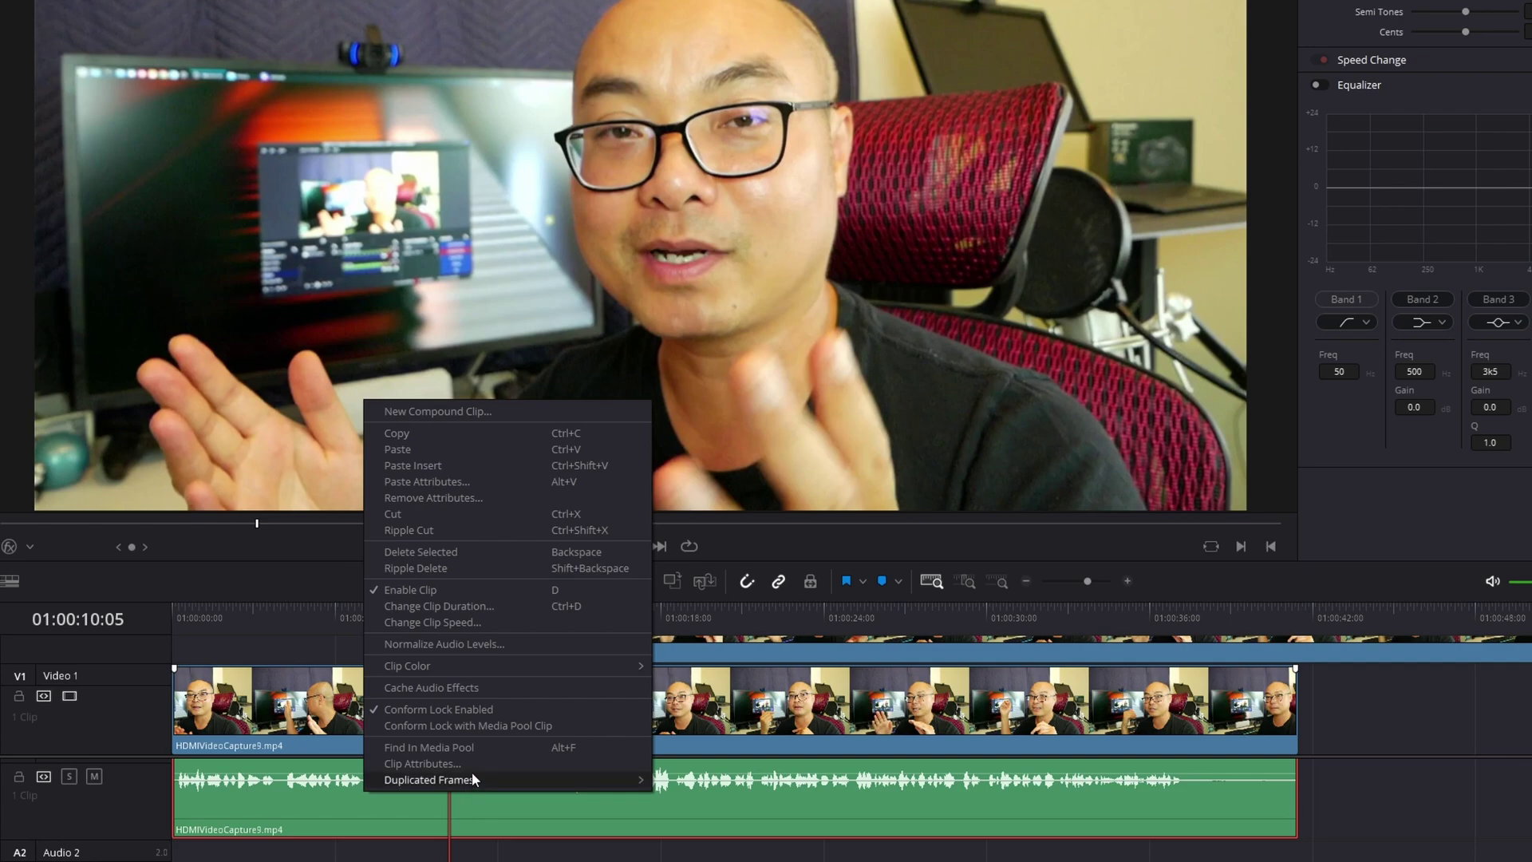
left_click(443, 433)
Paste the copied audio onto empty Audio 2 at the playhead, around 01:00:15
scroll(193, 791, "down", 1)
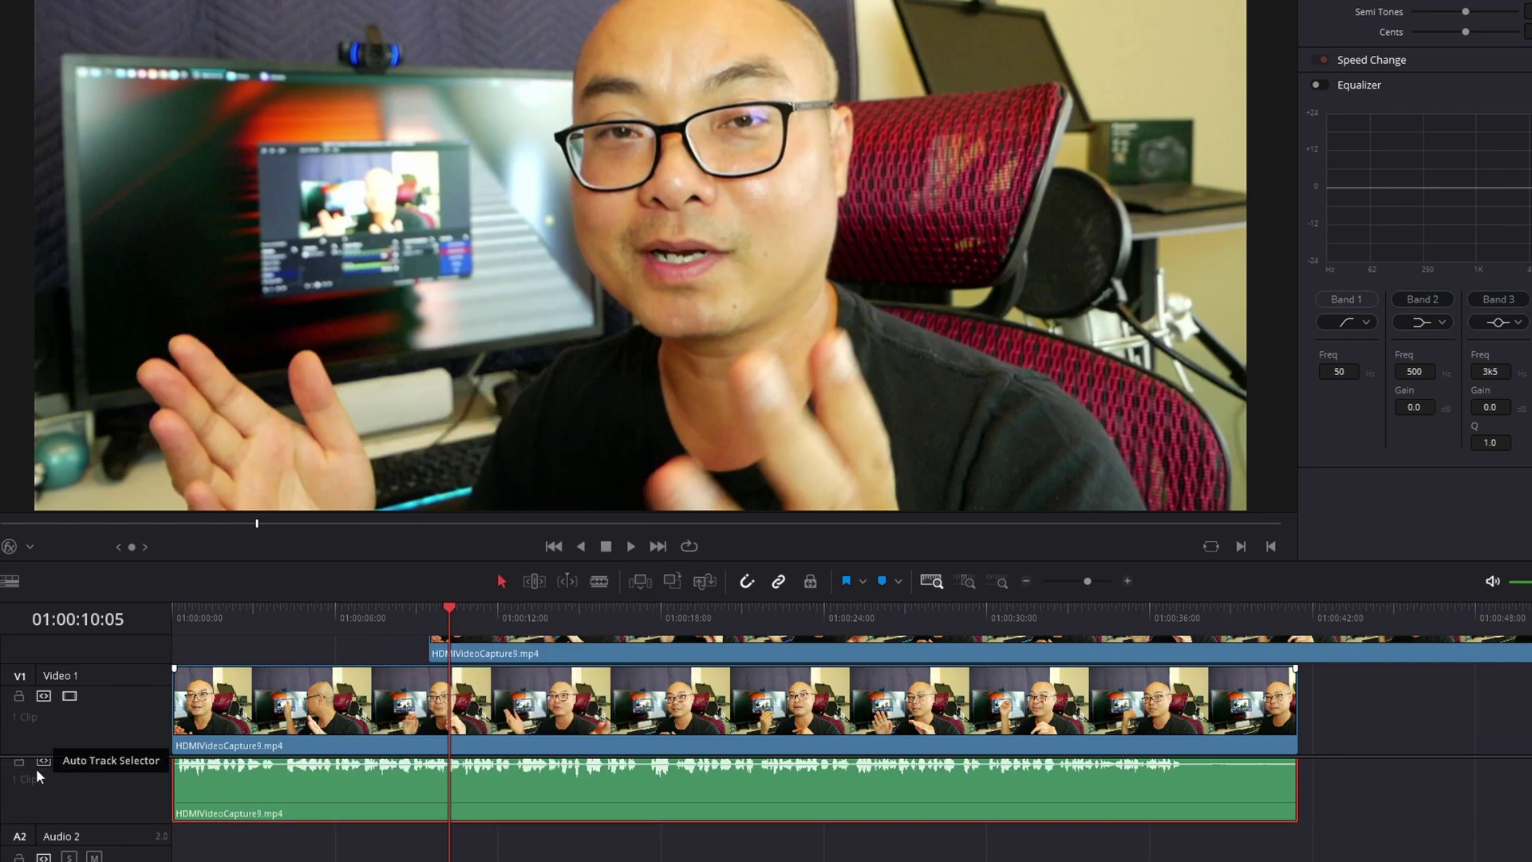
scroll(40, 764, "down", 3)
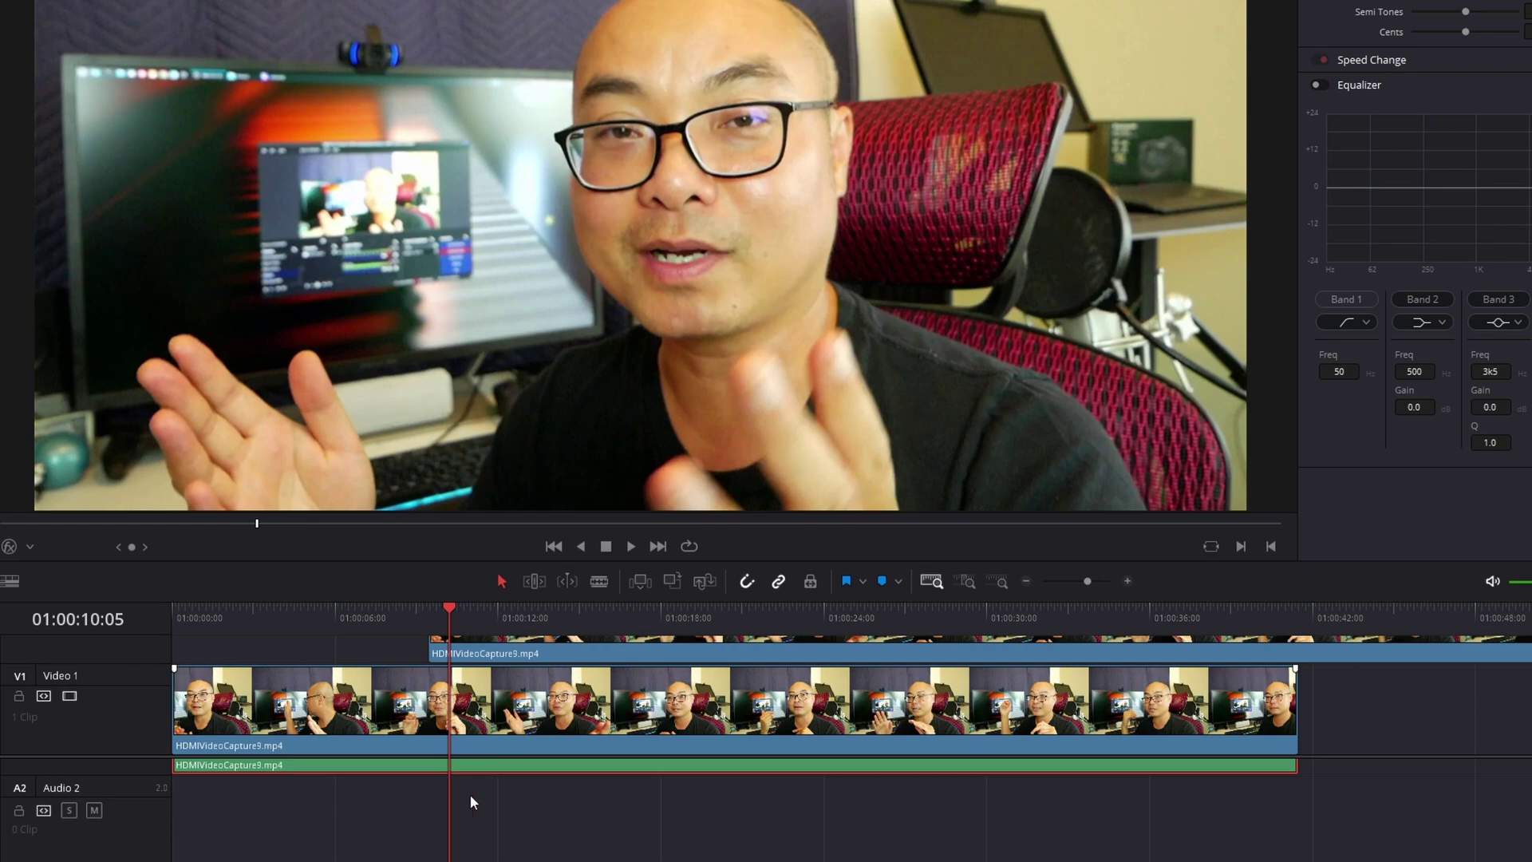
left_click(578, 621)
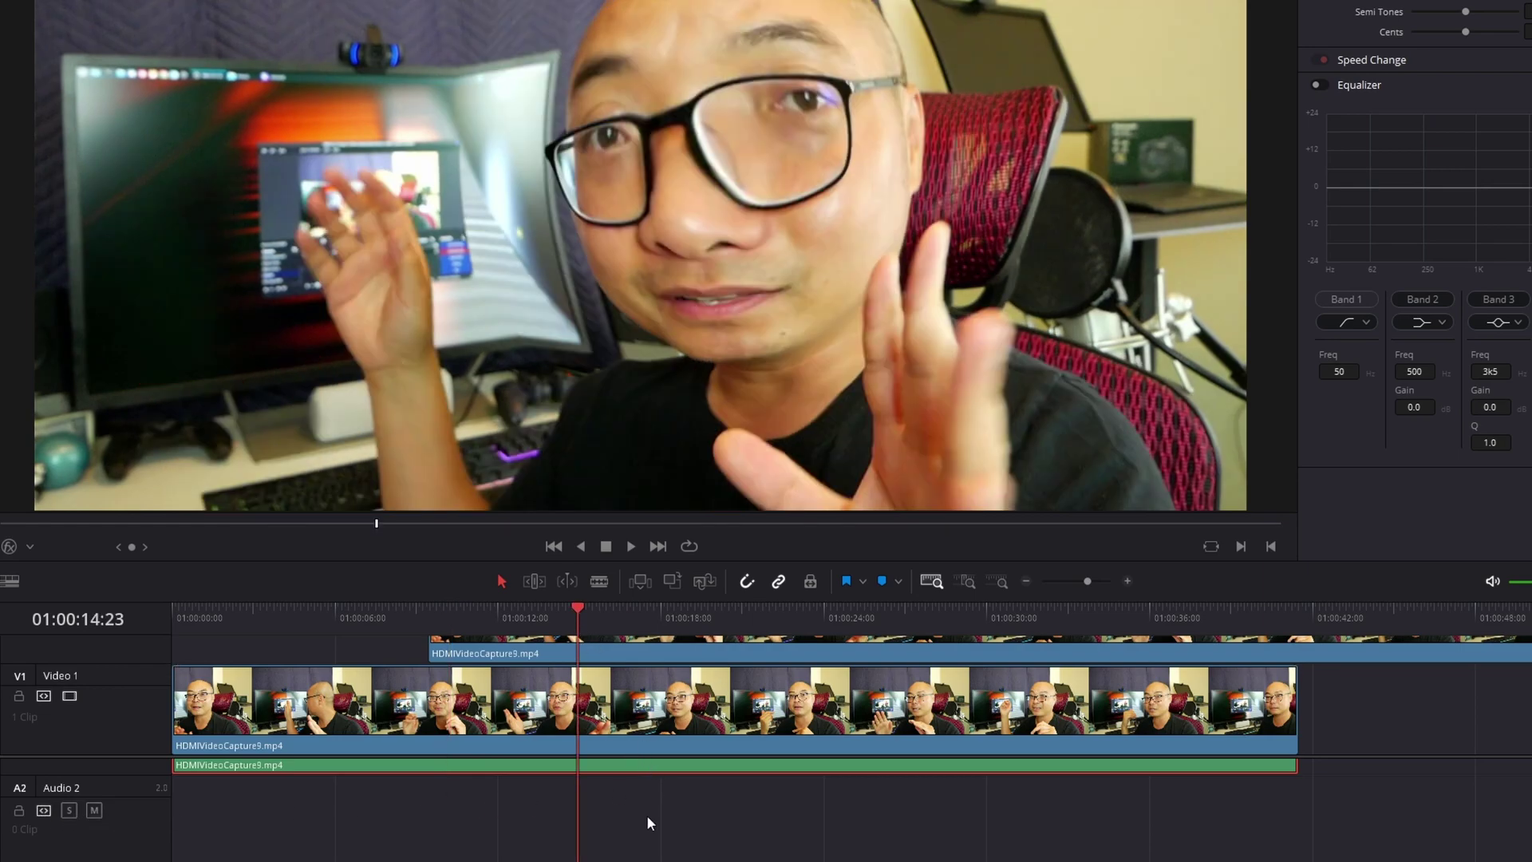
left_click(600, 813)
right_click(582, 812)
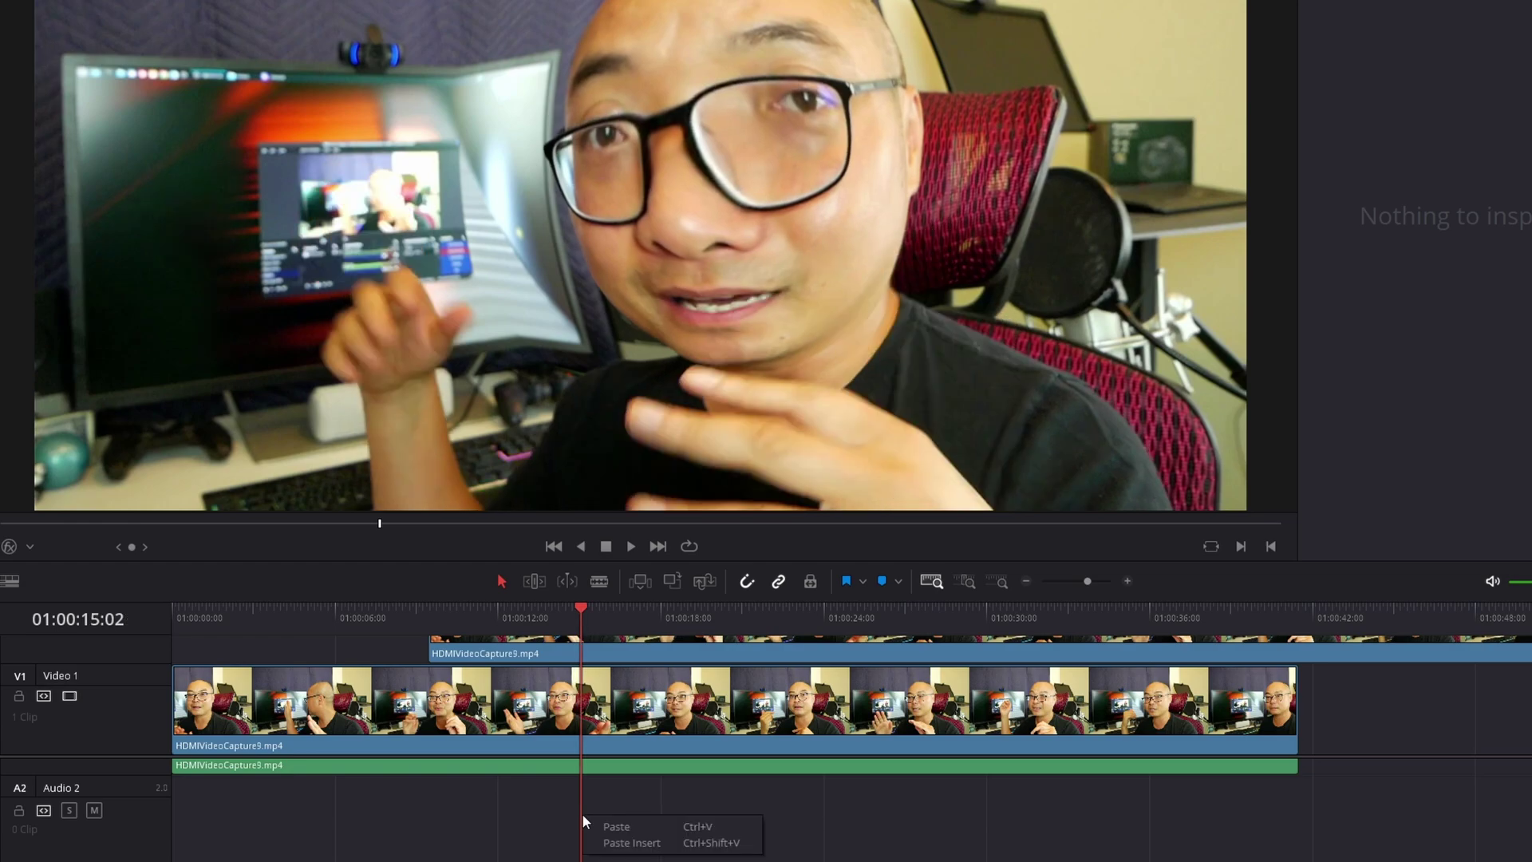
left_click(624, 826)
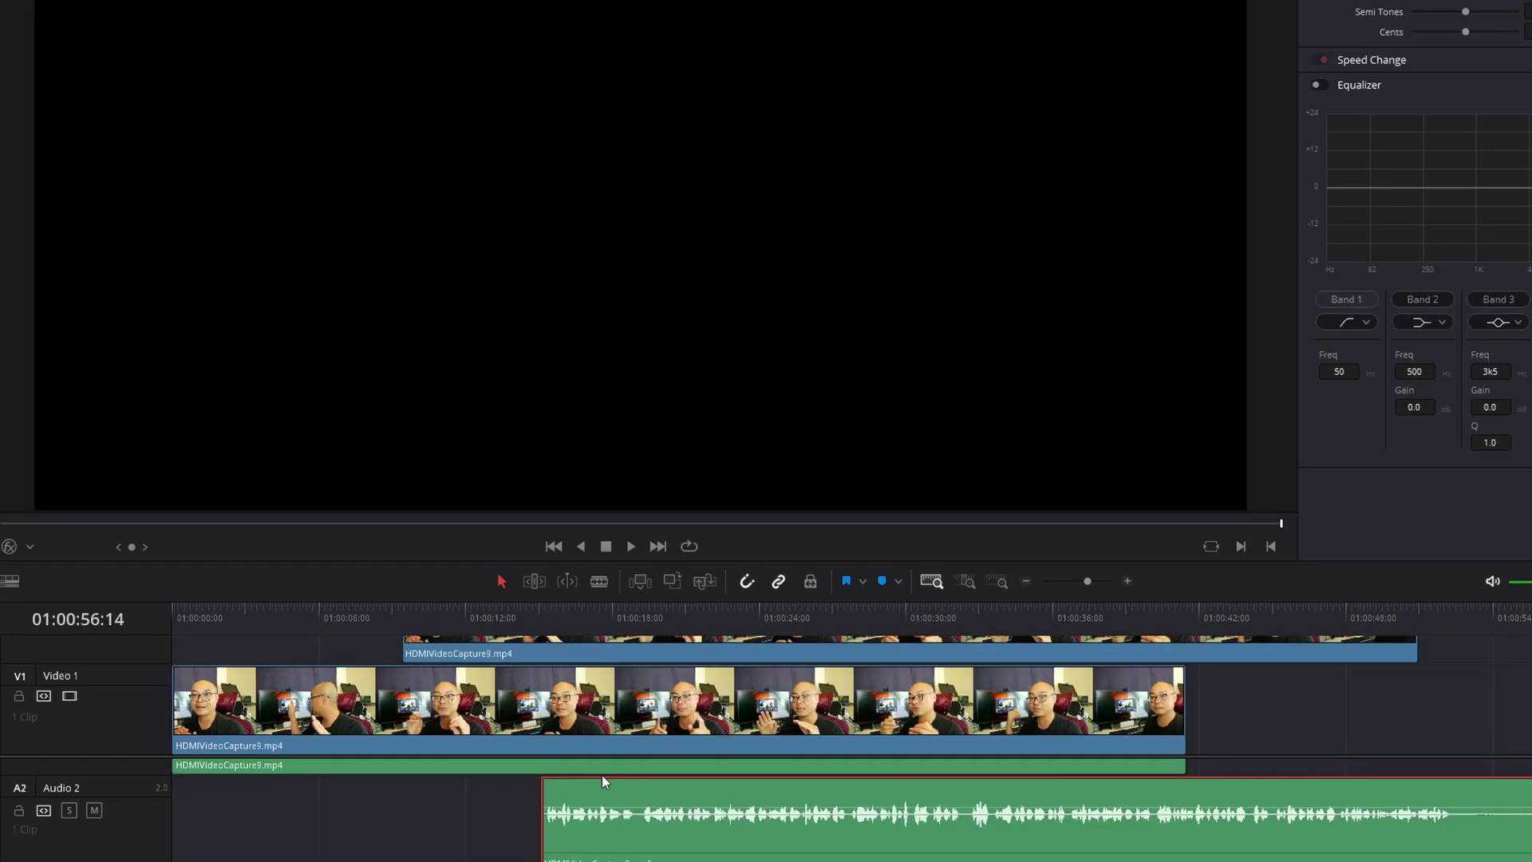
scroll(568, 763, "up", 3)
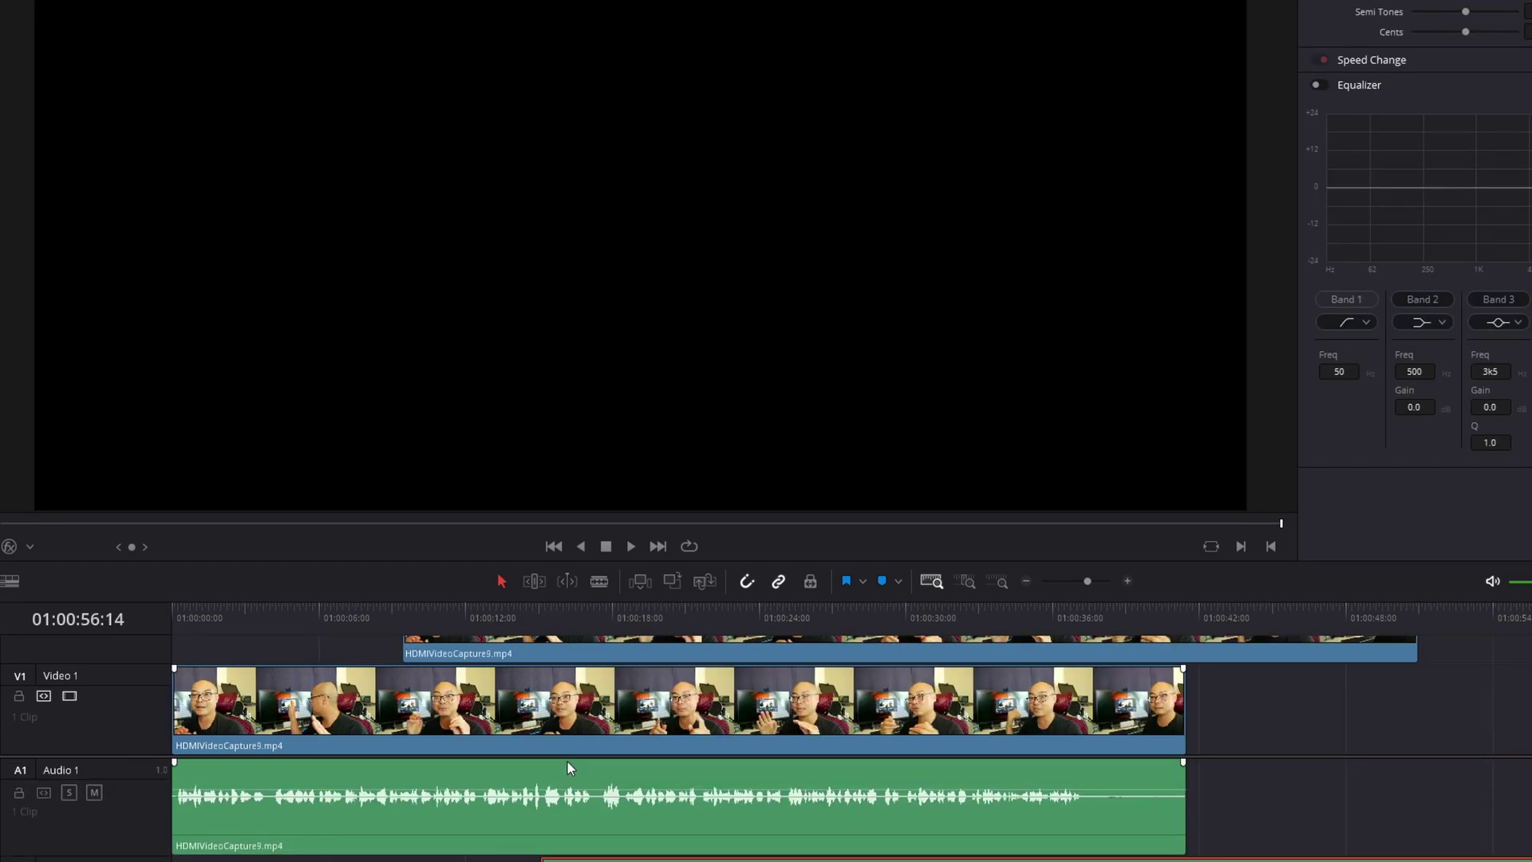
scroll(567, 761, "down", 1)
left_click(536, 618)
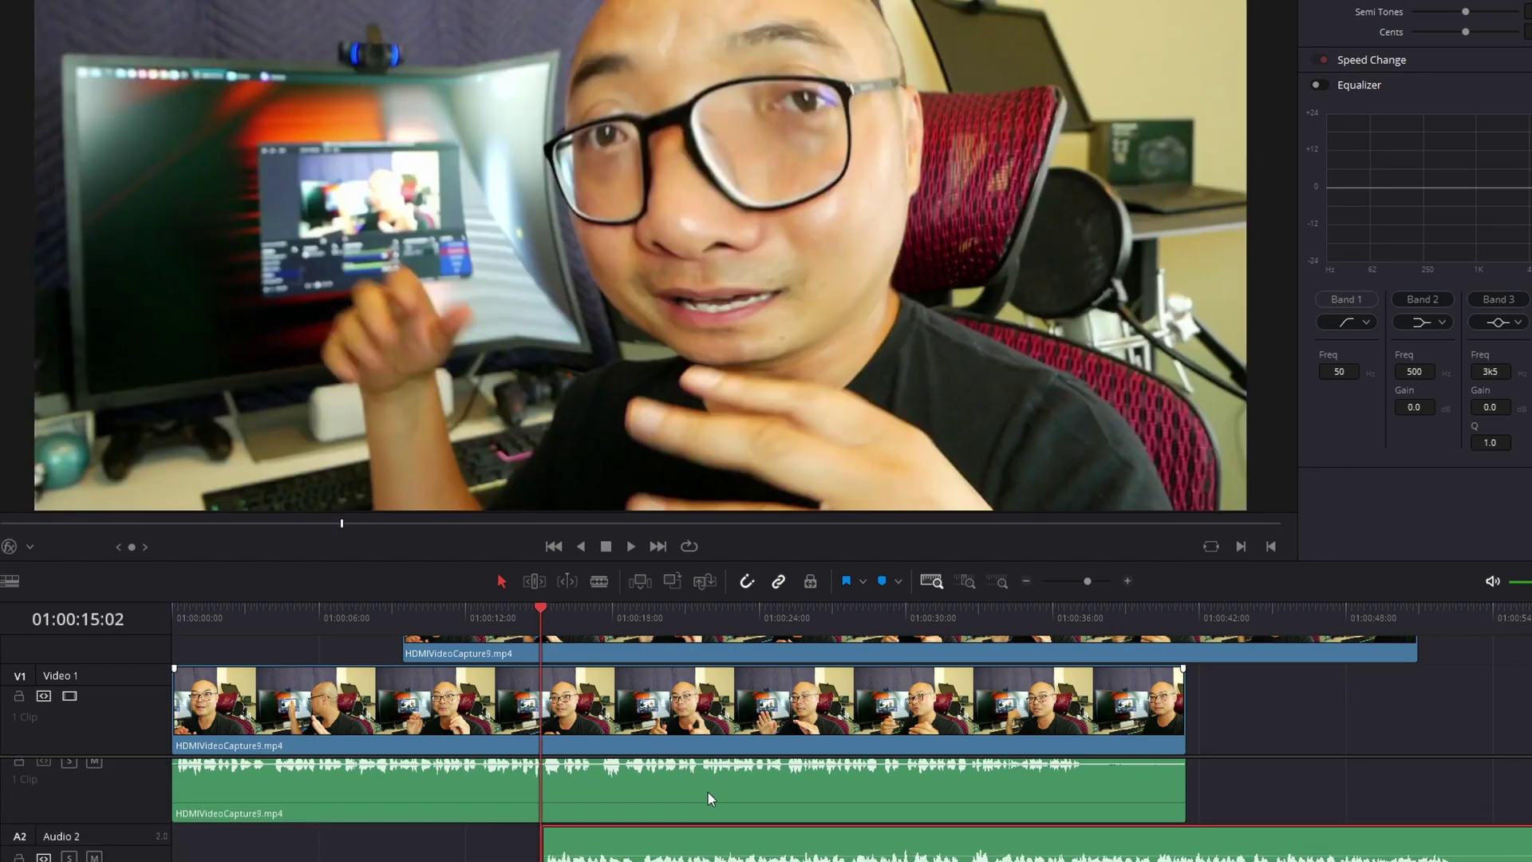
left_click(361, 610)
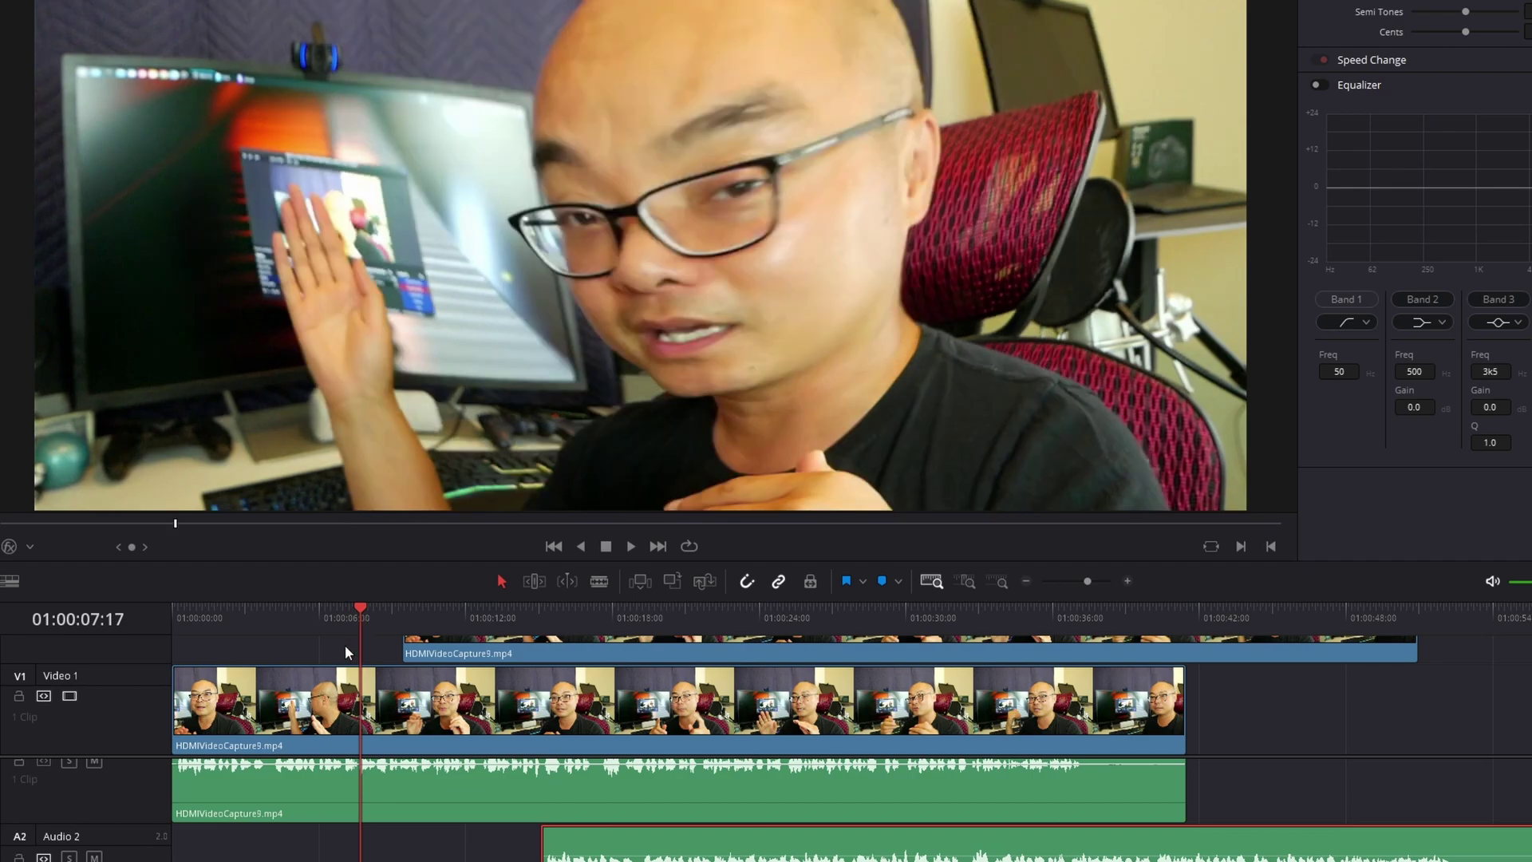
left_click(207, 611)
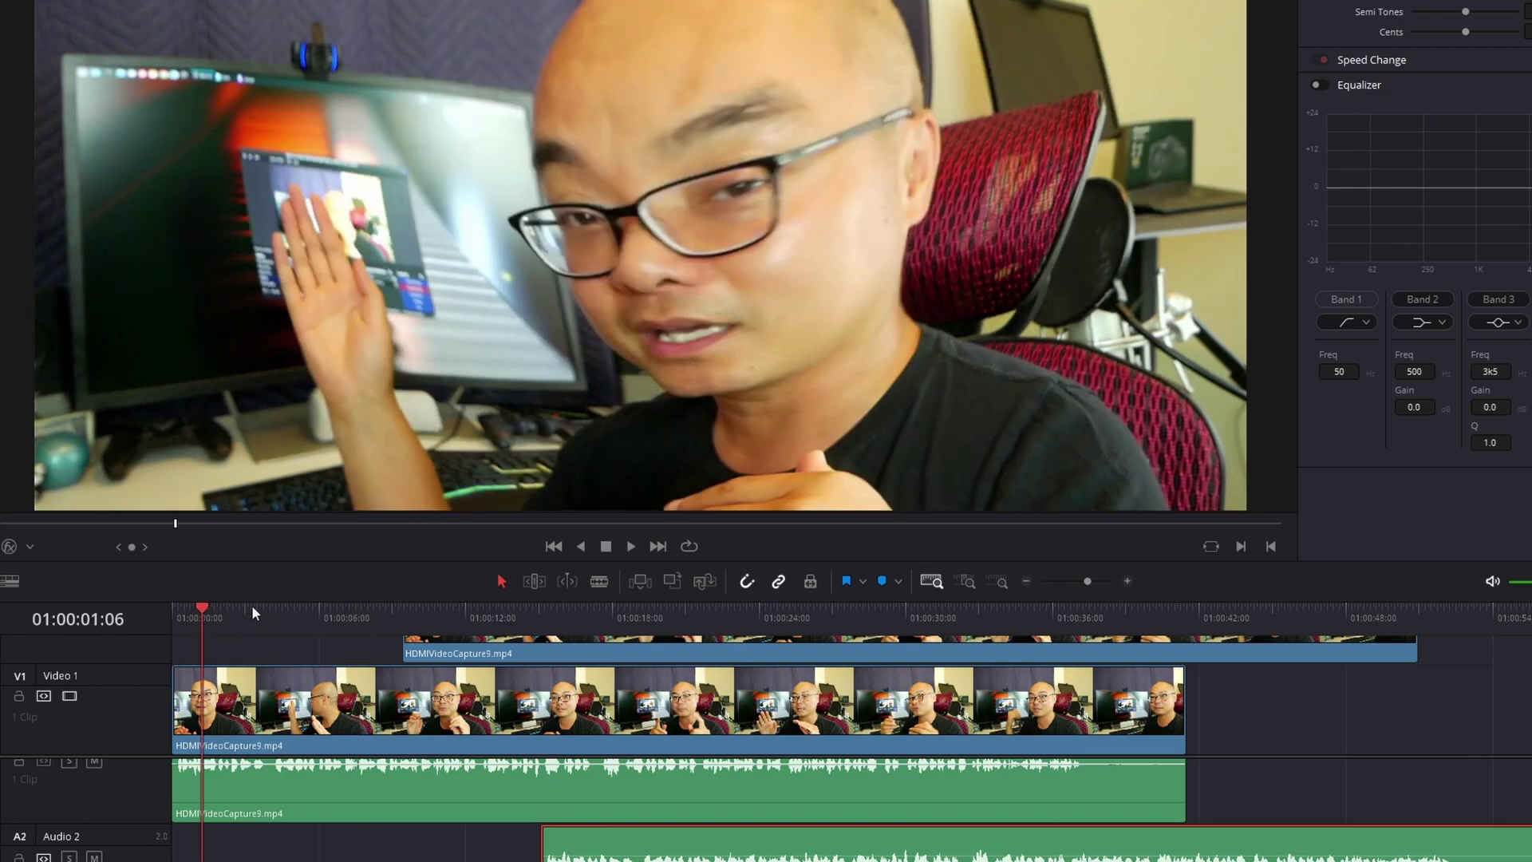
left_click(174, 608)
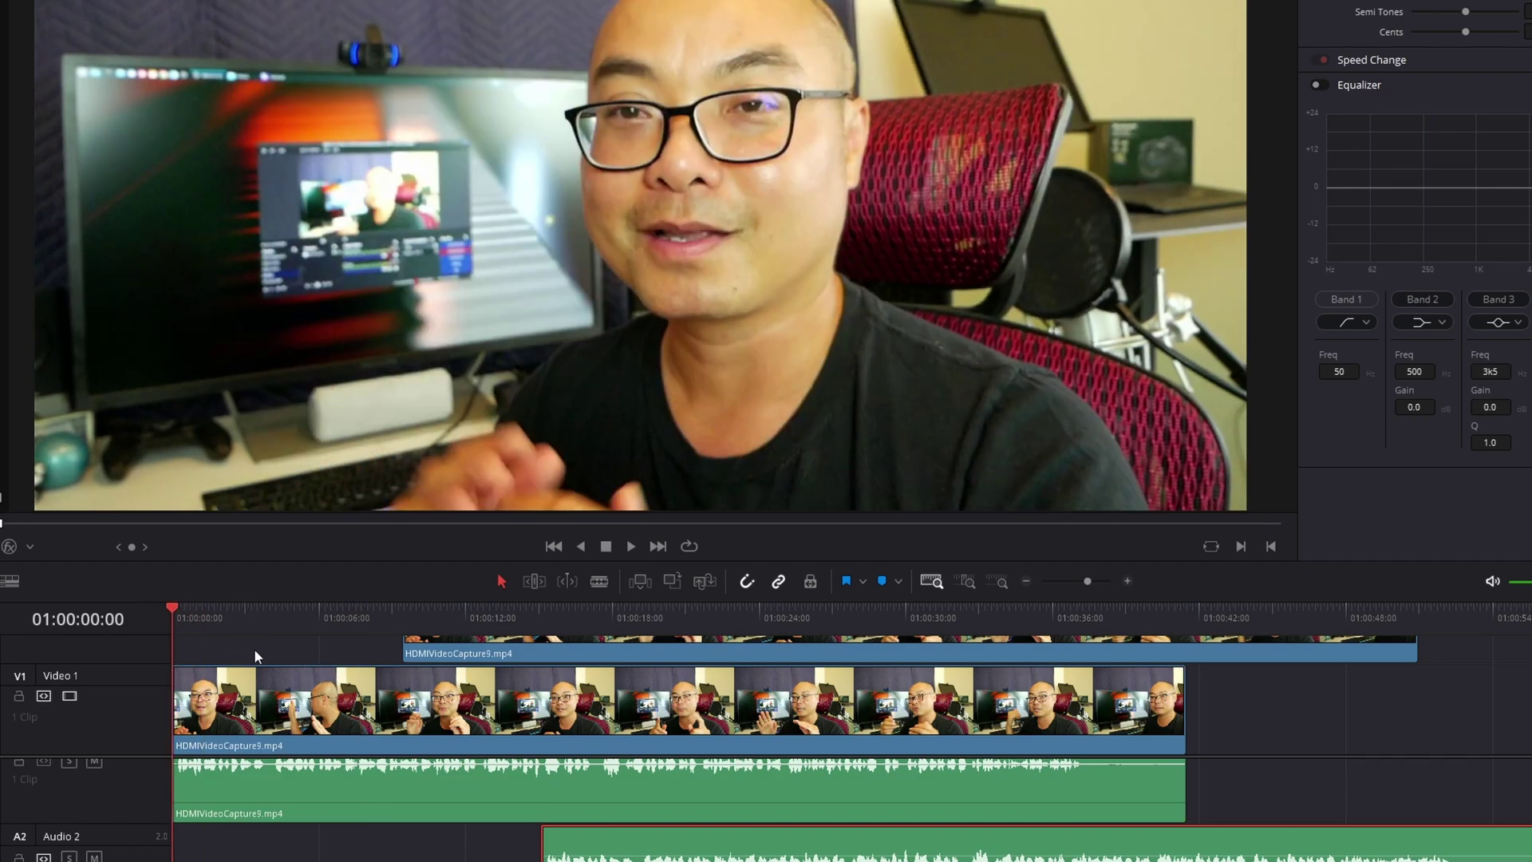
left_click(189, 606)
left_click(173, 606)
left_click(1439, 614)
left_click_drag(1440, 605, 1281, 621)
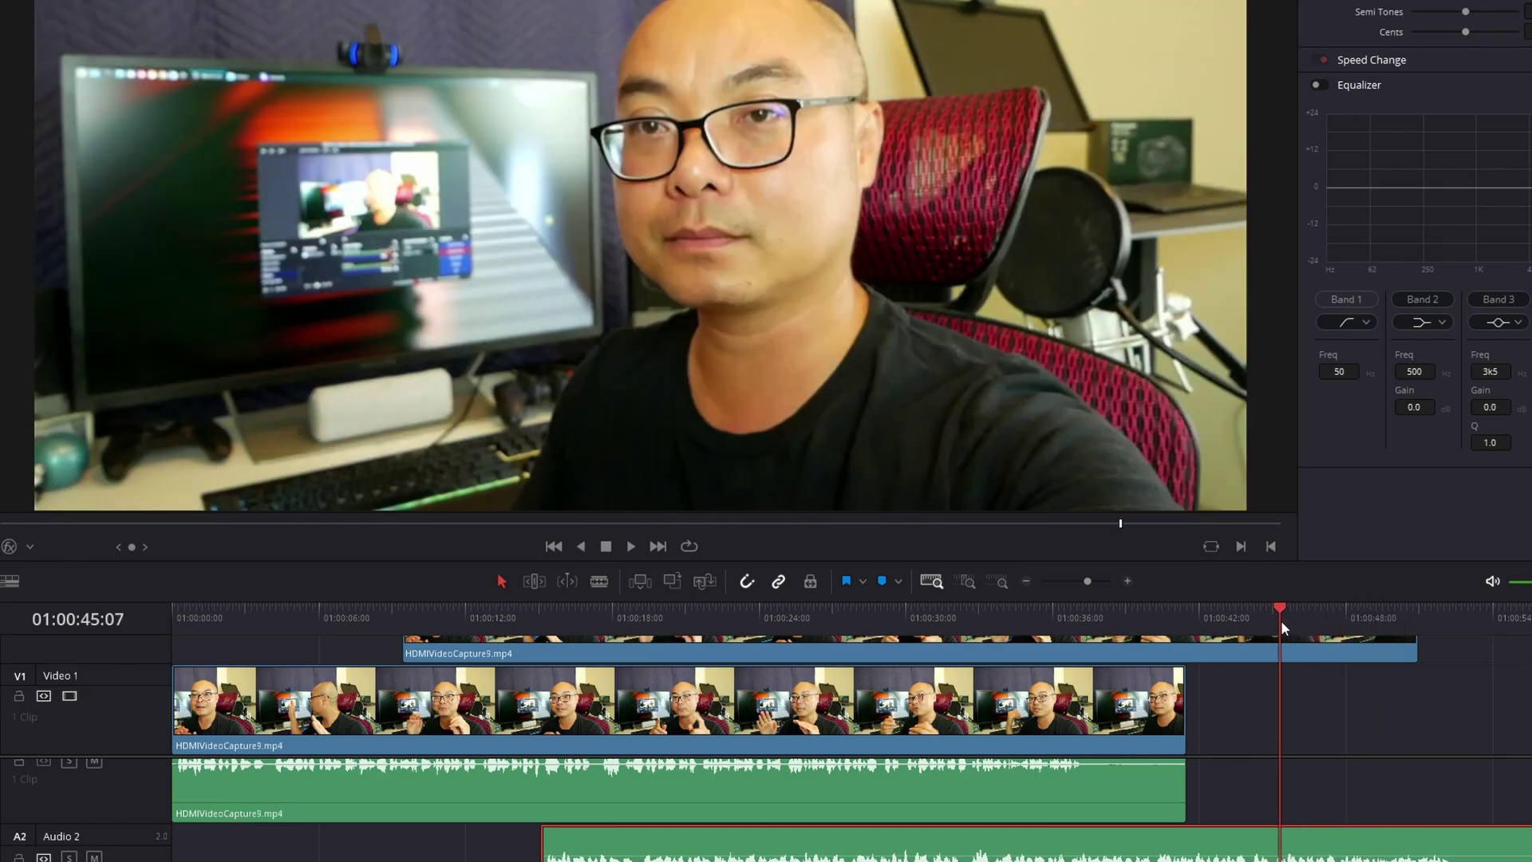
left_click(1218, 607)
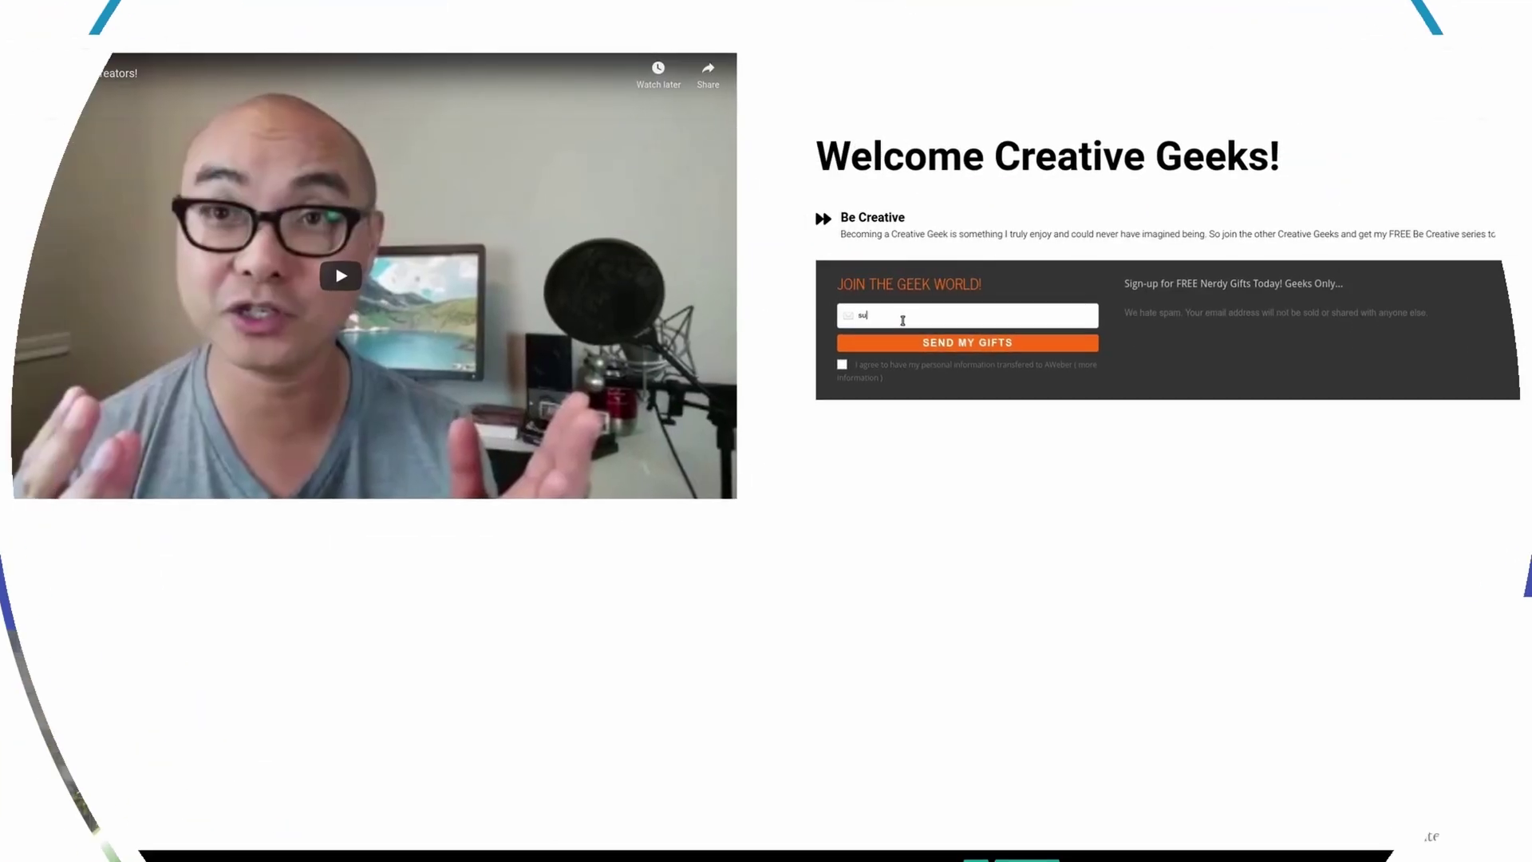
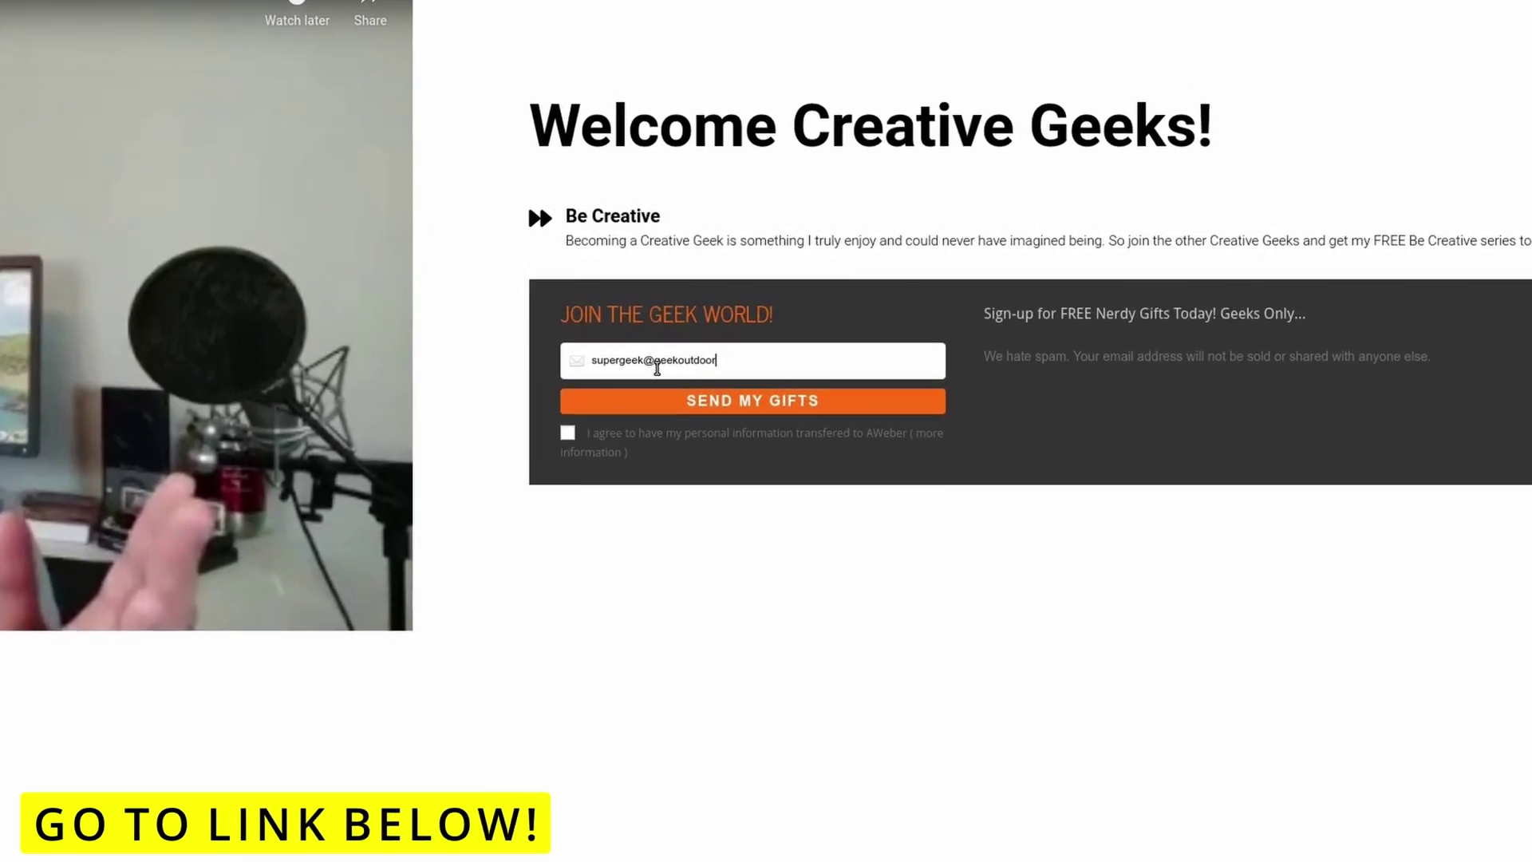